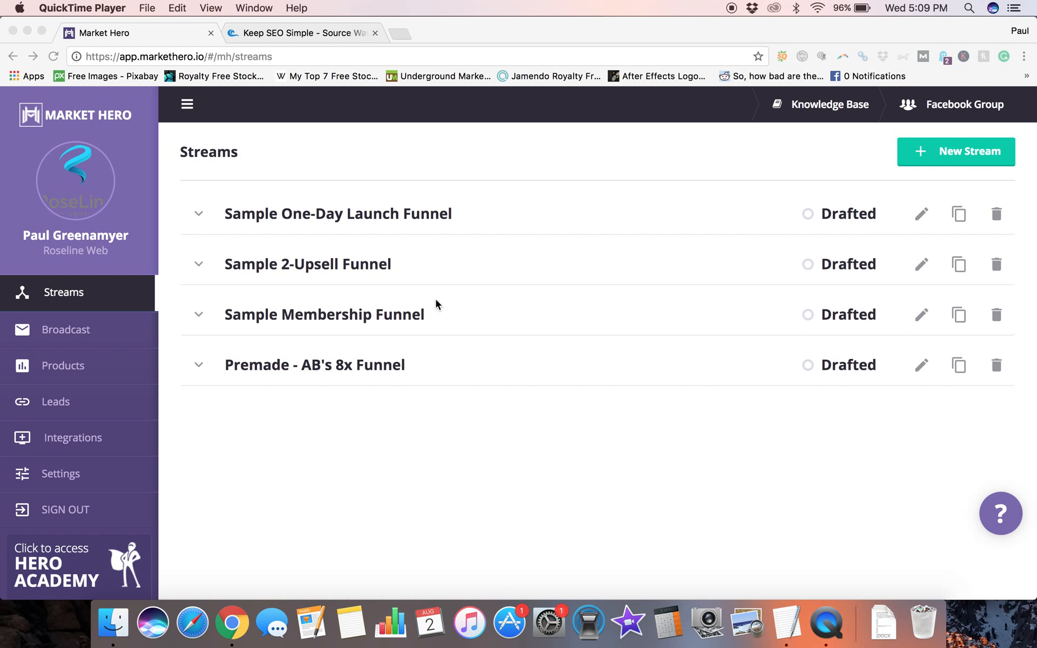
left_click(318, 31)
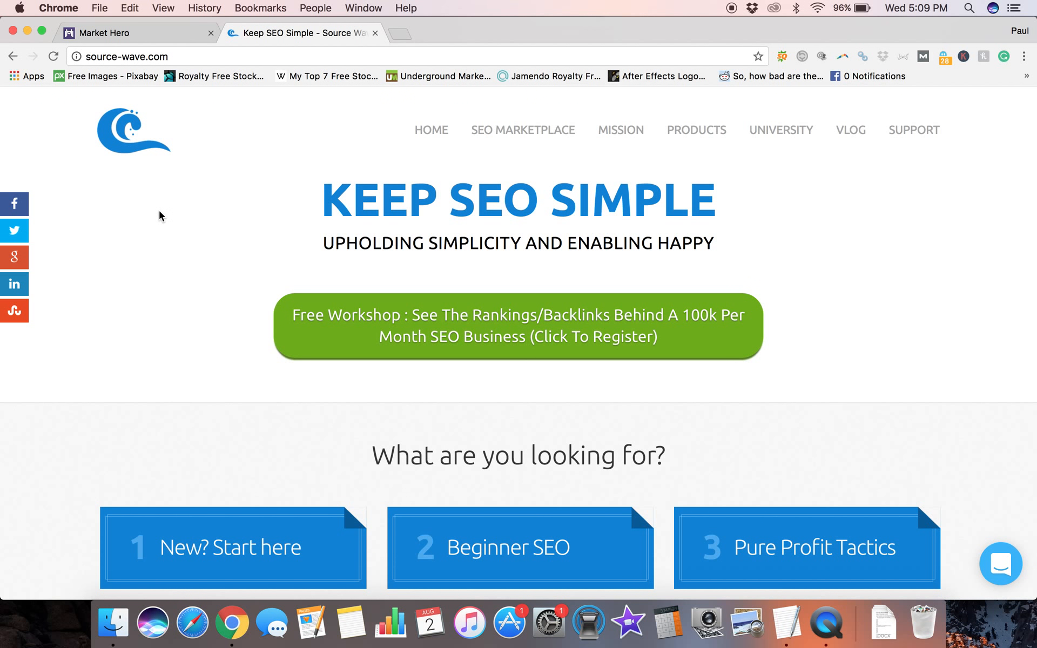
left_click(141, 33)
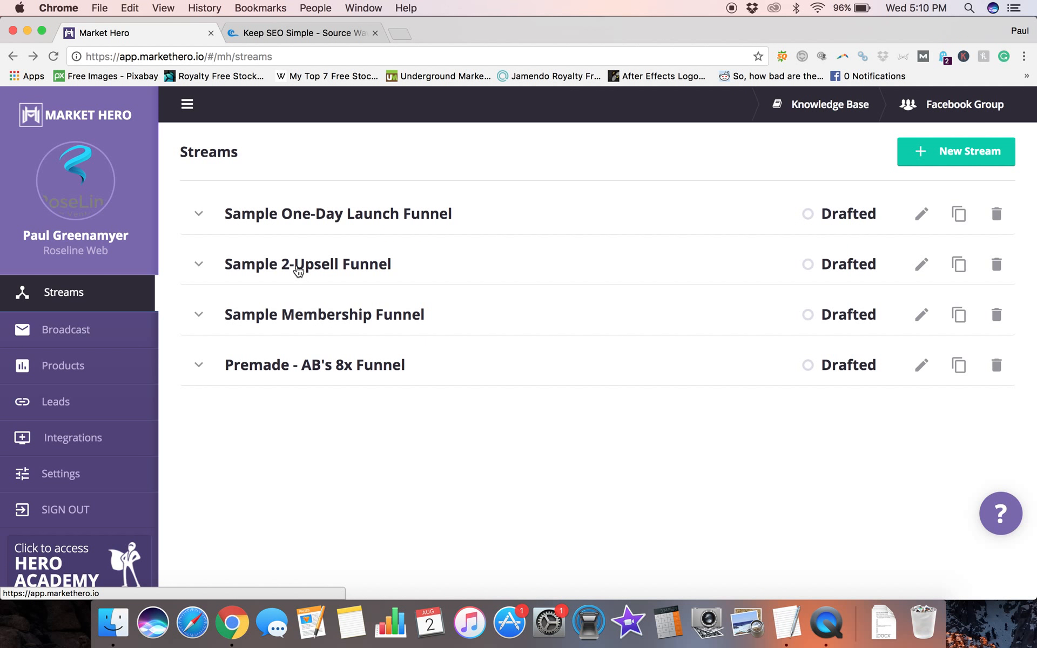
- Create a new stream and name it "Demo One-Day Launch"
left_click(966, 155)
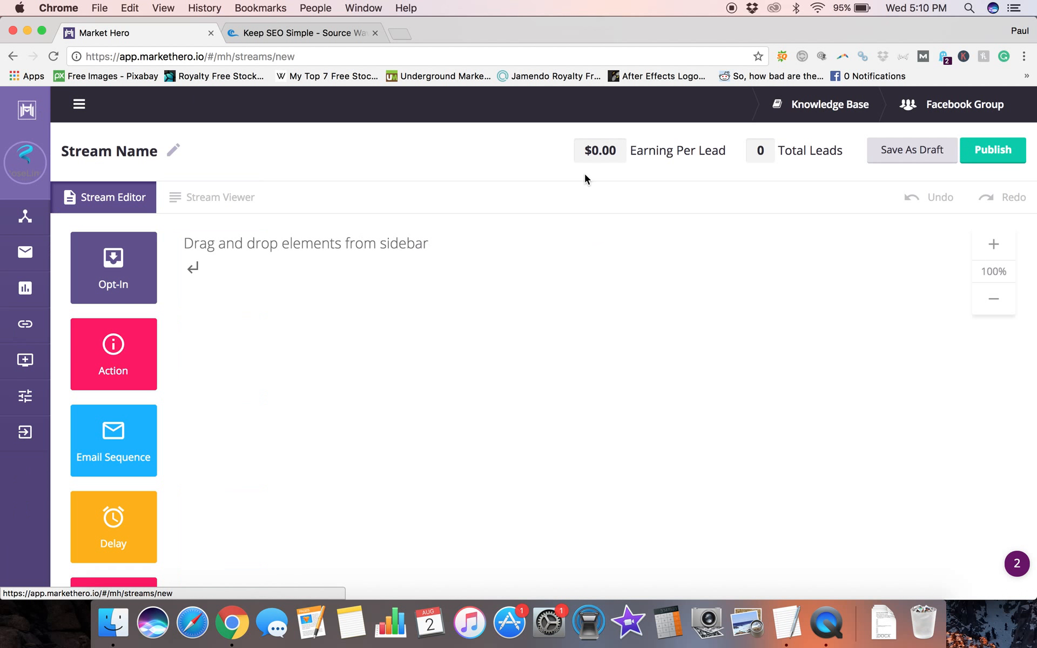
left_click(173, 150)
key("BackSpace")
key("BackSpace")
key("BackSpace")
key("BackSpace")
key("BackSpace")
key("BackSpace")
key("BackSpace")
key("BackSpace")
key("BackSpace")
key("BackSpace")
type("Demo")
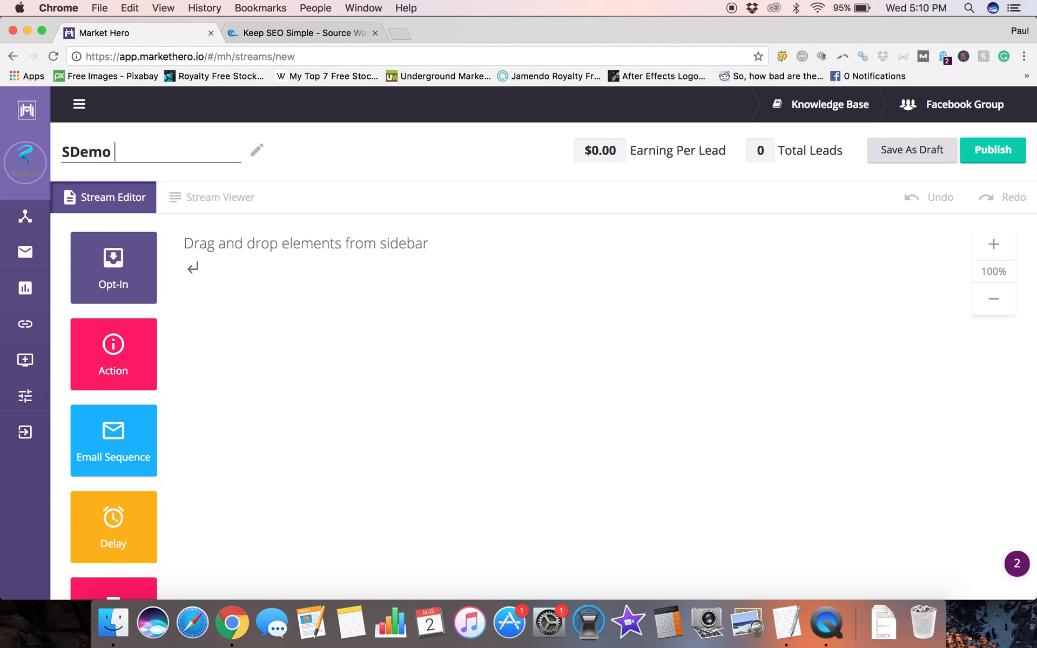
key("BackSpace")
key("BackSpace")
key("BackSpace")
key("BackSpace")
key("BackSpace")
type("Demo One-Day Launch")
left_click(288, 365)
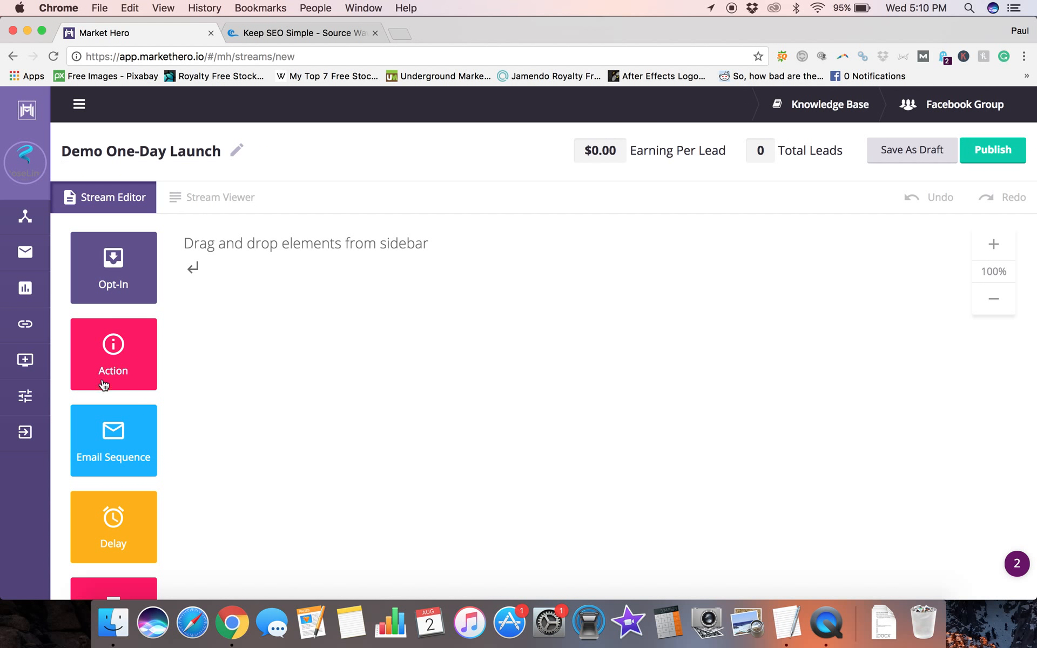
- Add an Opt-In element to the lower left area of the stream canvas
scroll(114, 324, "down", 5)
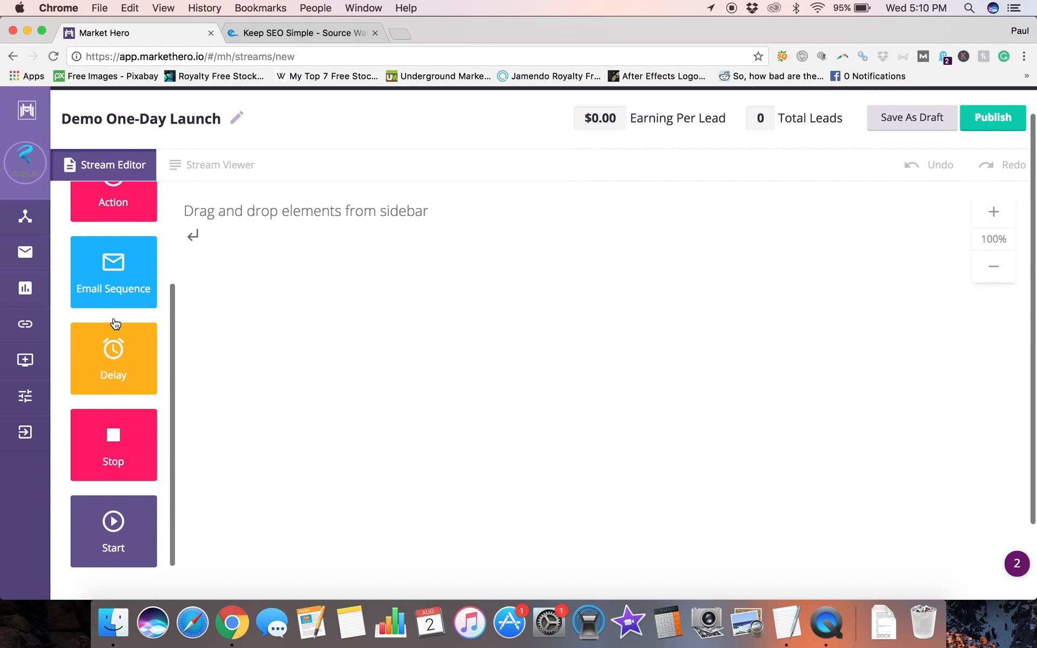
scroll(115, 323, "up", 5)
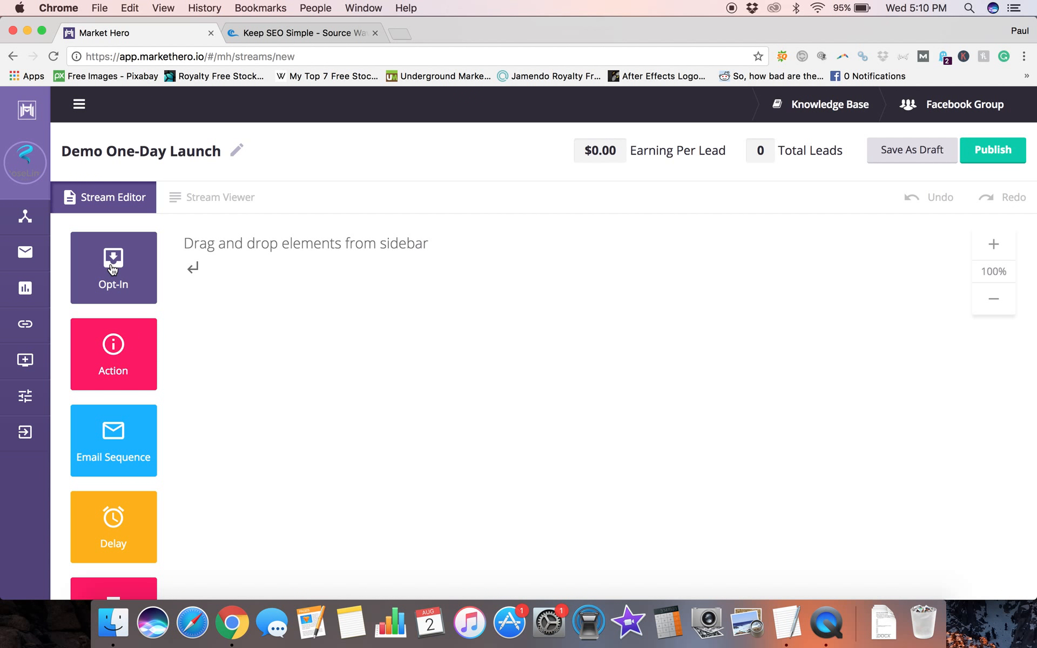
left_click_drag(112, 269, 306, 430)
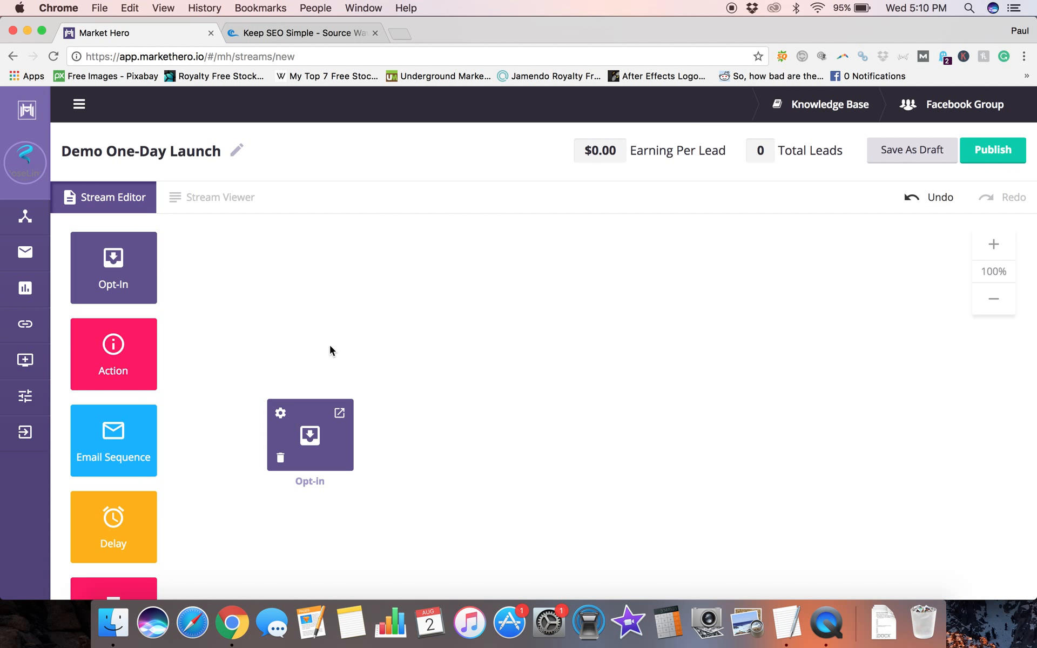
left_click(280, 414)
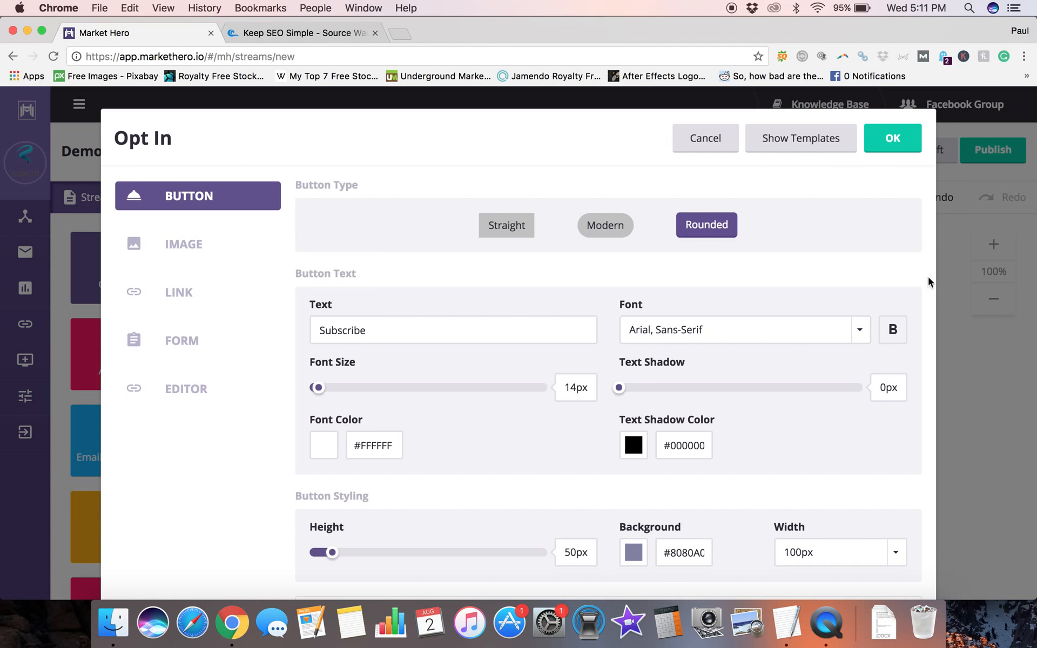
left_click(888, 127)
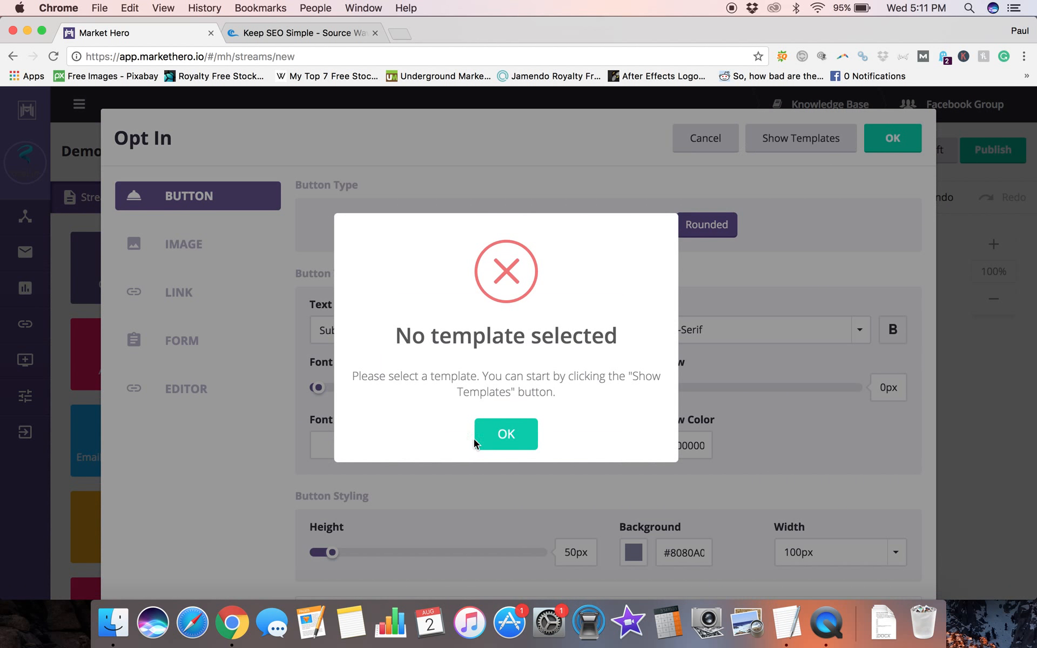
left_click(478, 436)
left_click(696, 137)
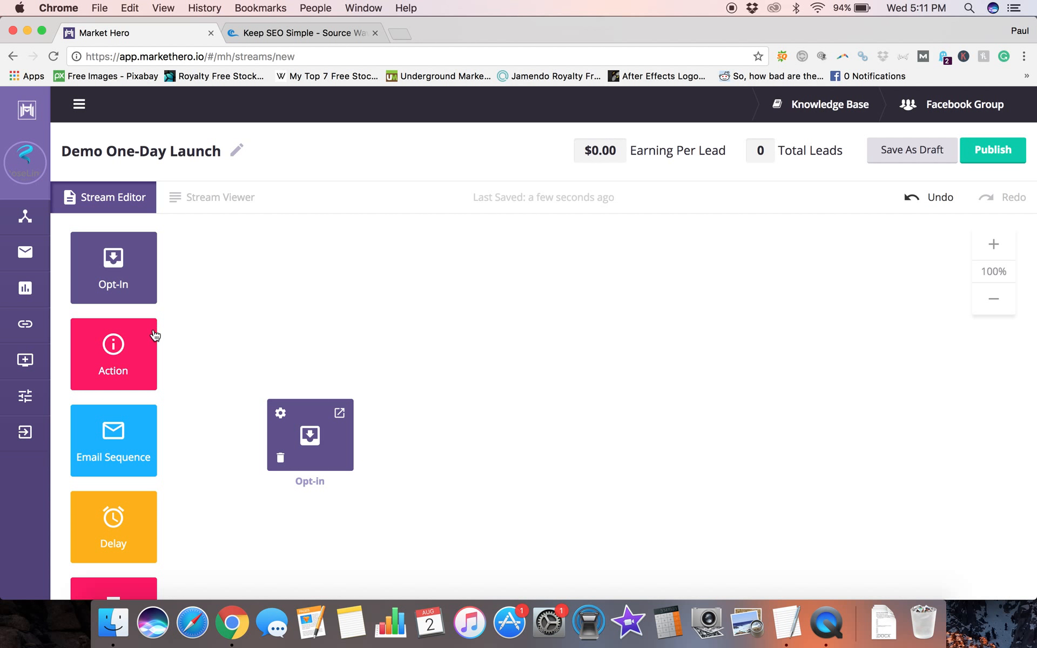
- Add a Delay element above and to the right of the Opt-in element and open its settings
left_click_drag(125, 531, 453, 334)
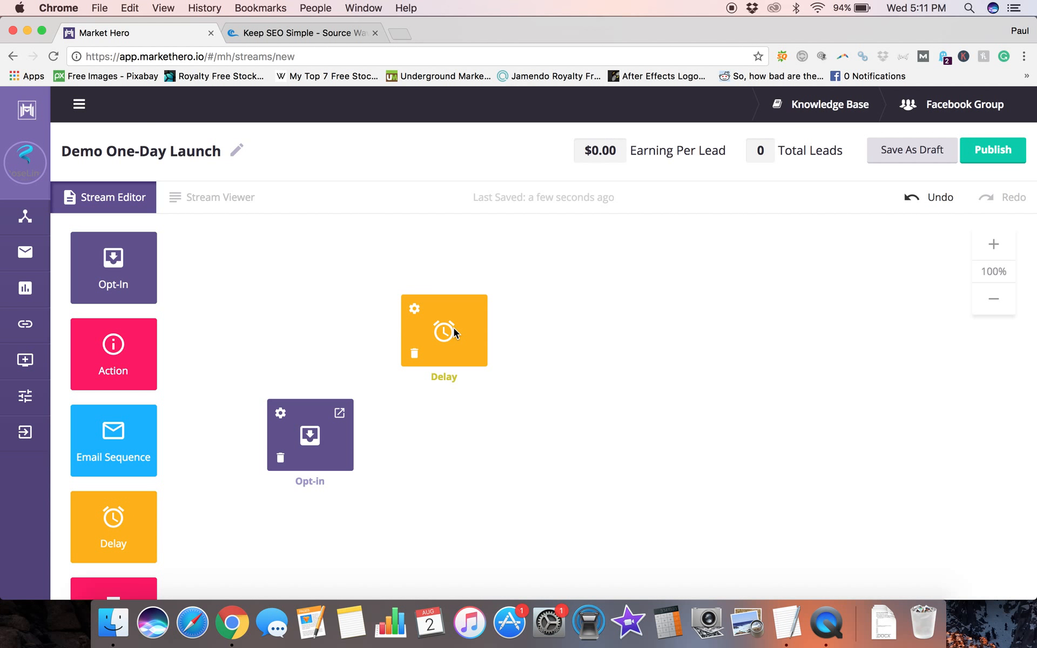
left_click(414, 310)
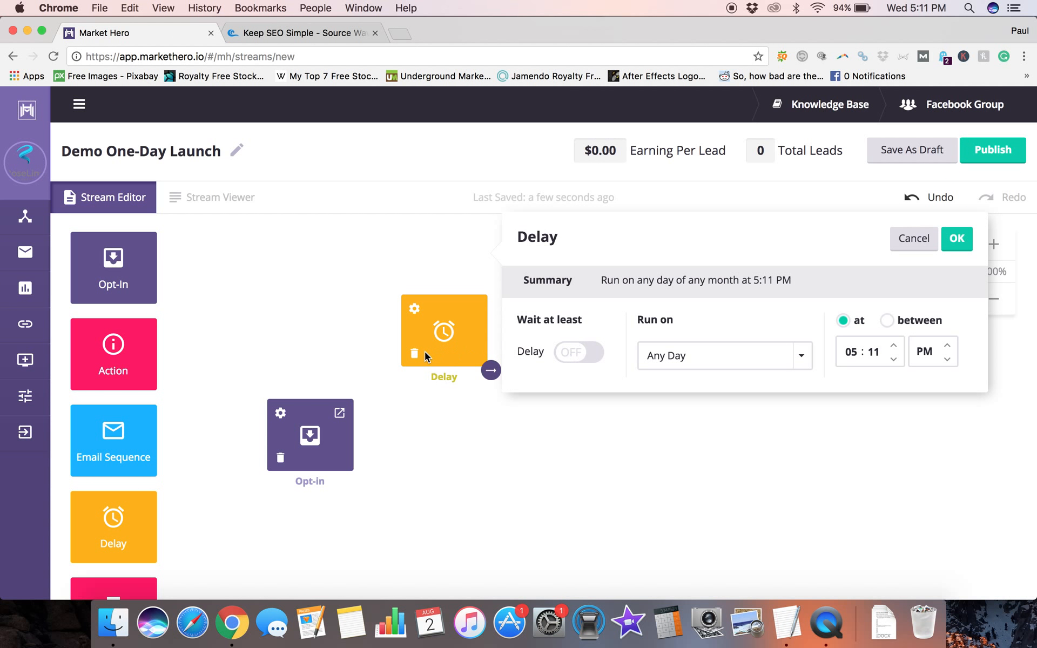
left_click(583, 361)
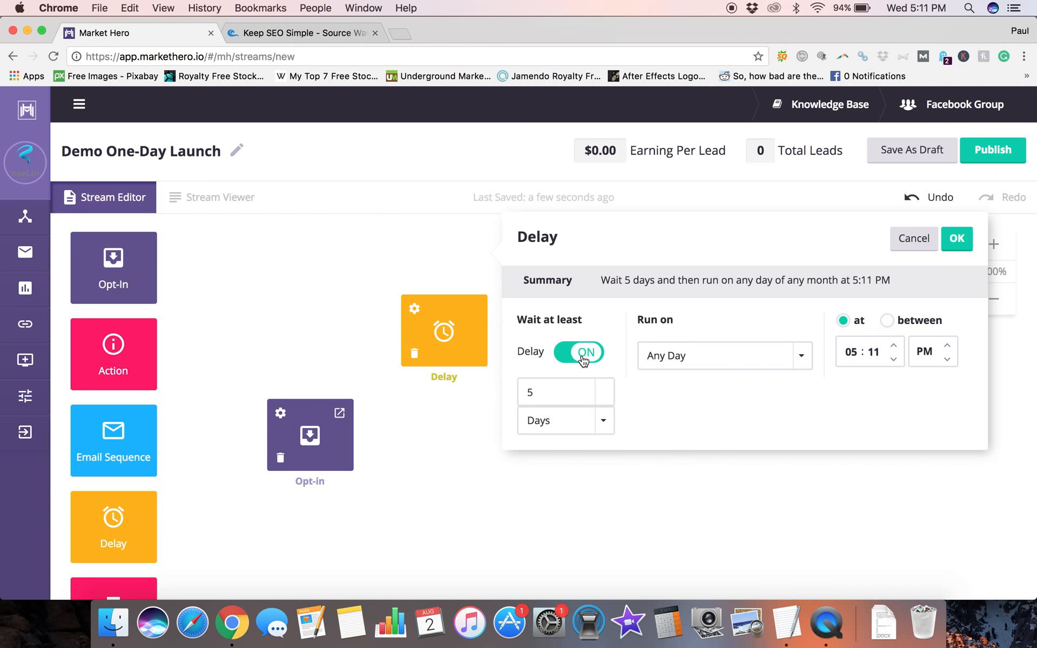
left_click(603, 421)
left_click(540, 330)
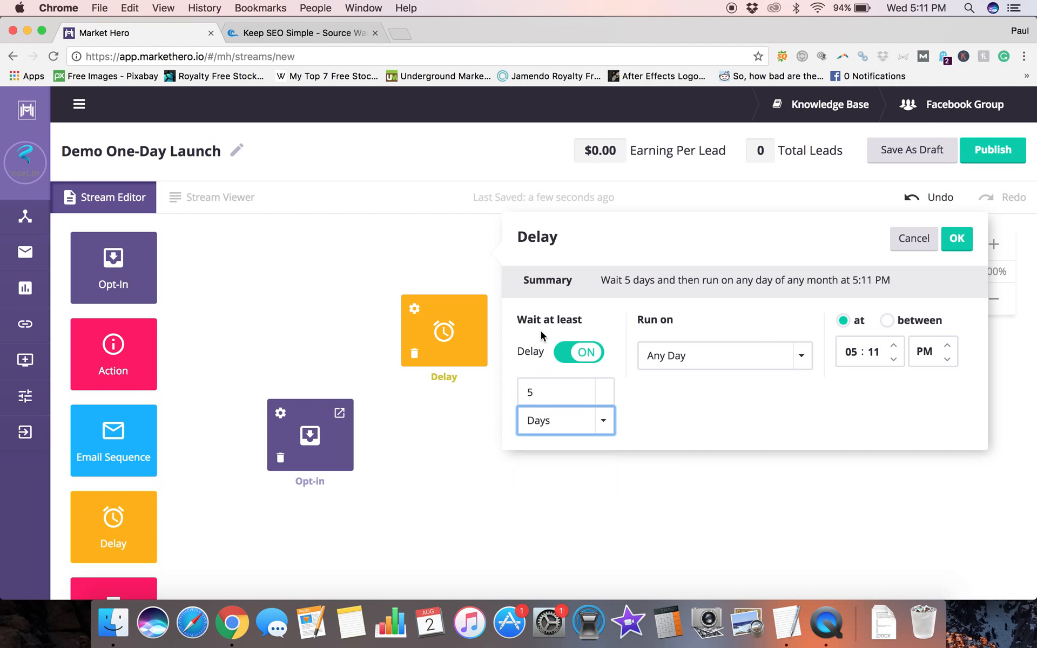
left_click(582, 355)
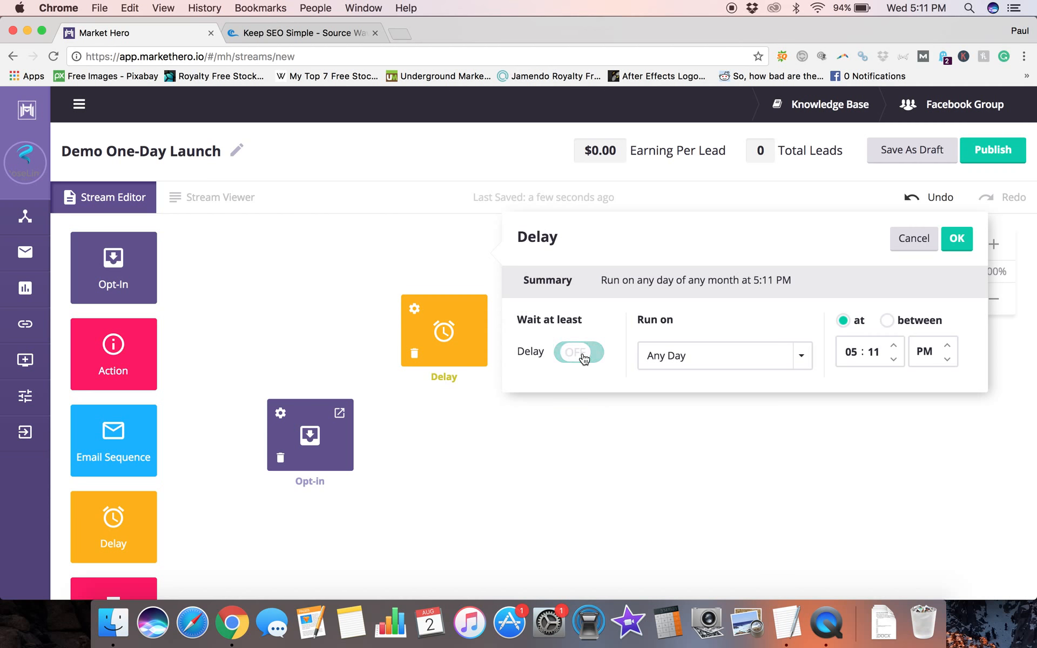
- Set the Delay to run by Day of Week on any Tuesday of any month at 8:00 AM
left_click(800, 356)
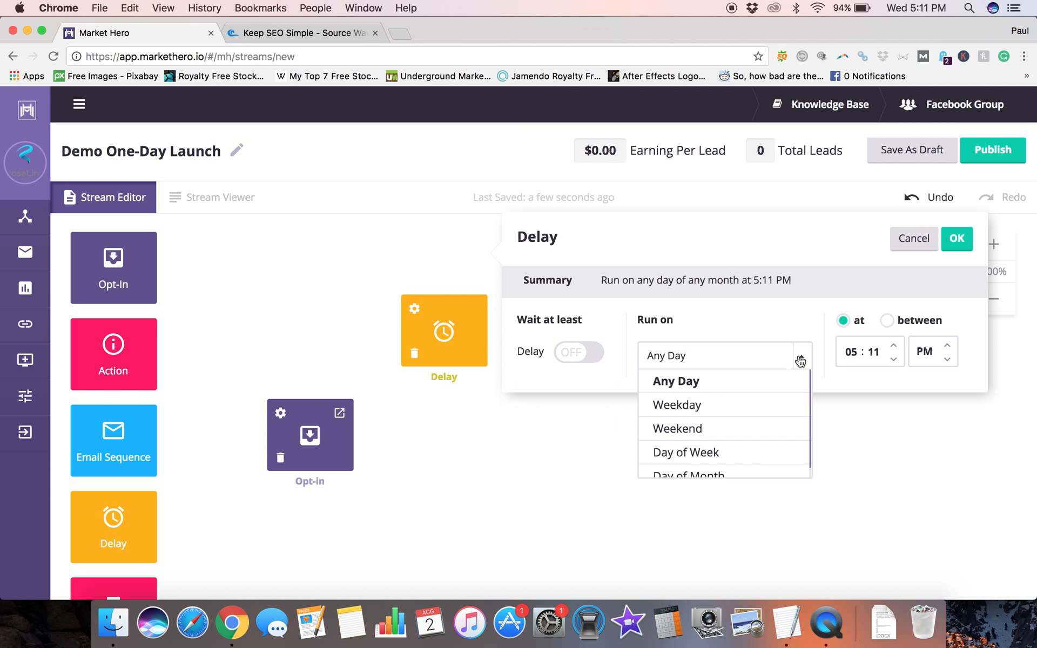
left_click(704, 445)
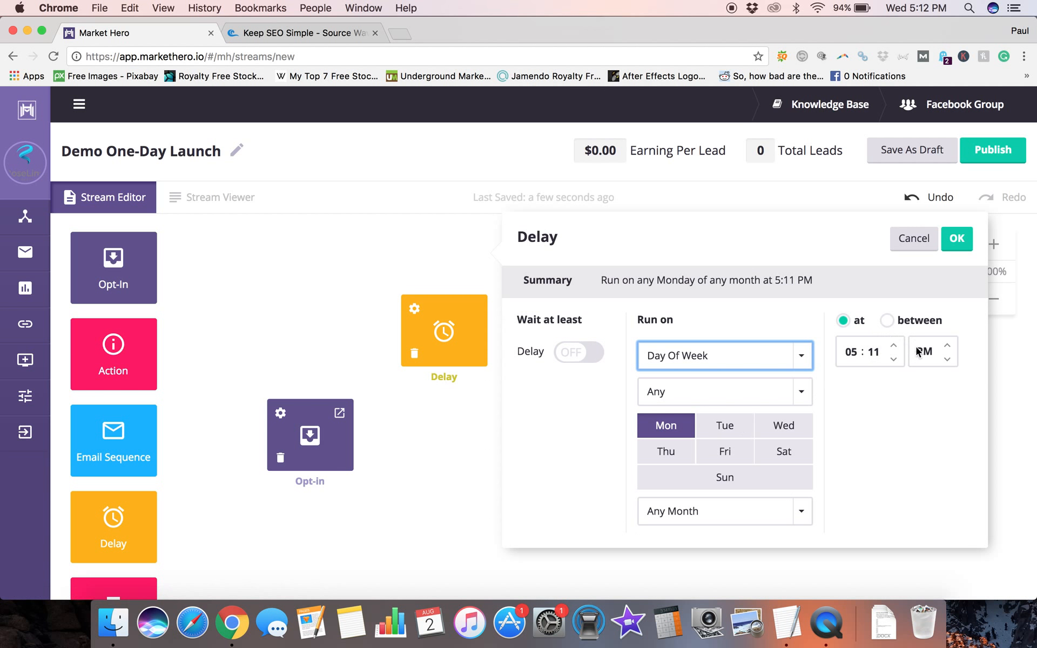
left_click(741, 431)
double_click(857, 351)
key("BackSpace")
type("9")
key("BackSpace")
type("8")
double_click(871, 351)
type("00")
double_click(933, 346)
left_click(948, 345)
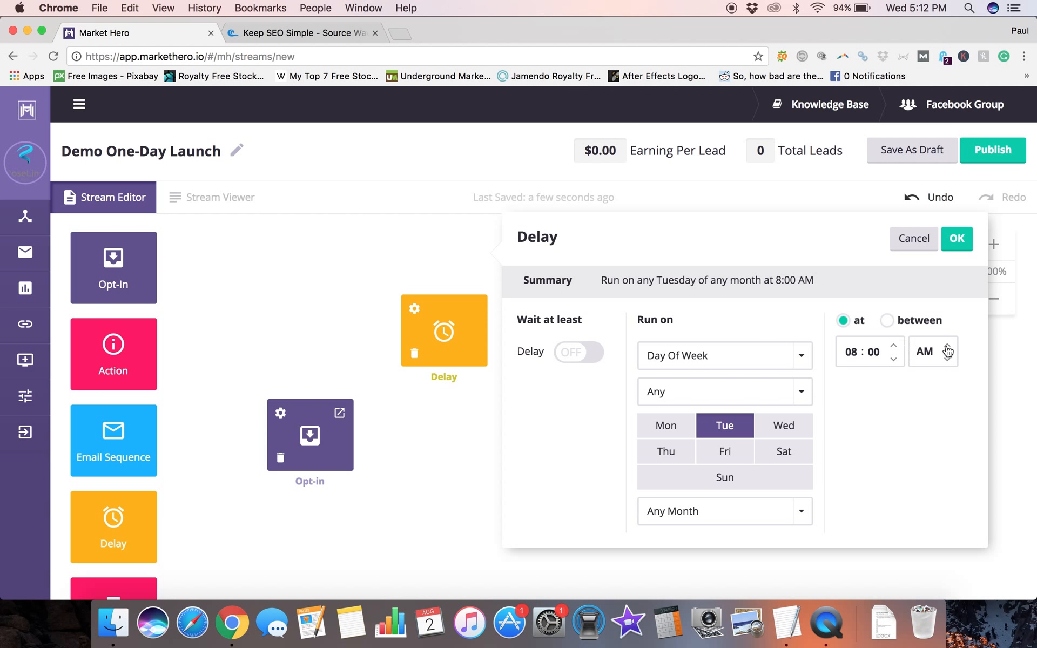
left_click(957, 239)
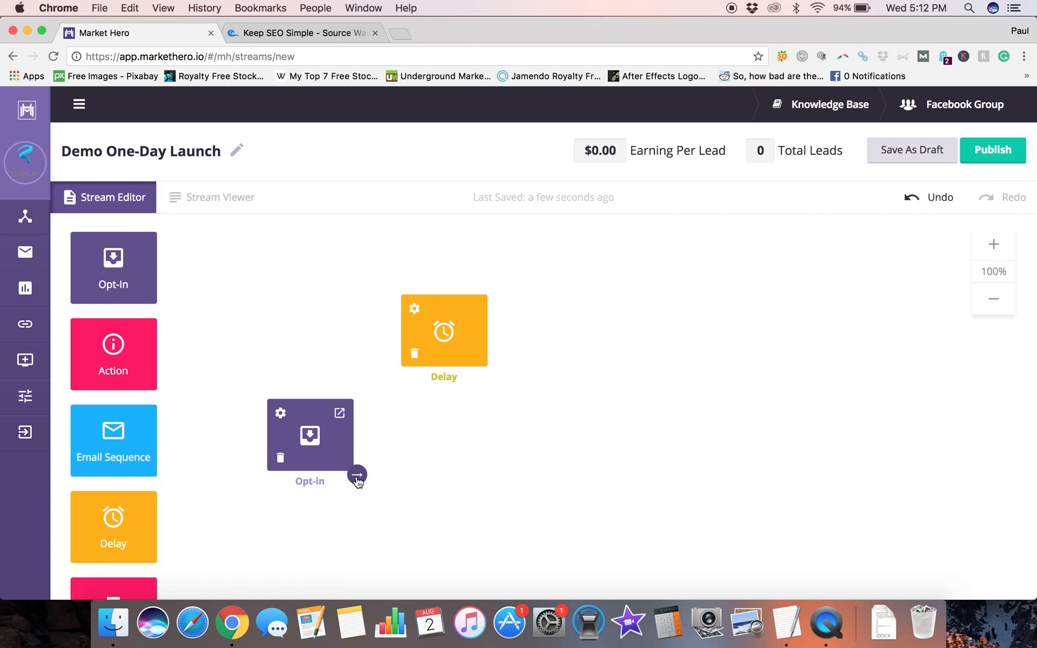
- Connect the Opt-in element to the Delay element
left_click_drag(357, 476, 413, 342)
left_click_drag(358, 476, 421, 335)
mouse_move(379, 393)
mouse_move(417, 368)
- Add an Email Sequence element below the Delay and connect the Delay to it
left_click_drag(110, 430, 439, 473)
left_click_drag(493, 372, 446, 465)
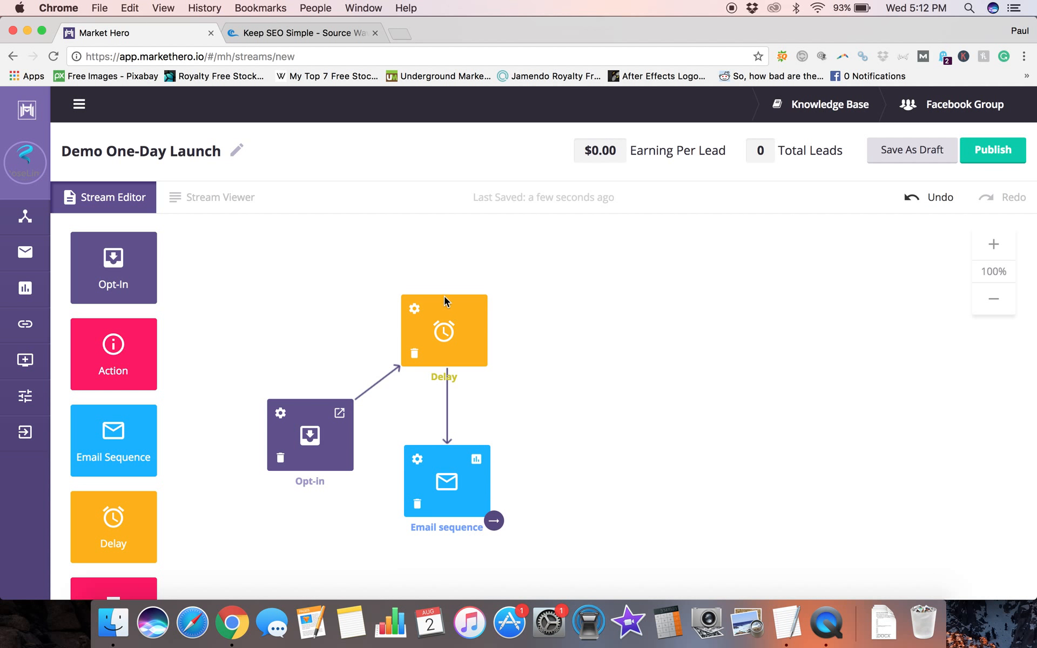
- Add a second Delay element to the right of the first and connect the email sequence to it
mouse_move(448, 313)
scroll(327, 291, "down", 2)
scroll(328, 286, "up", 2)
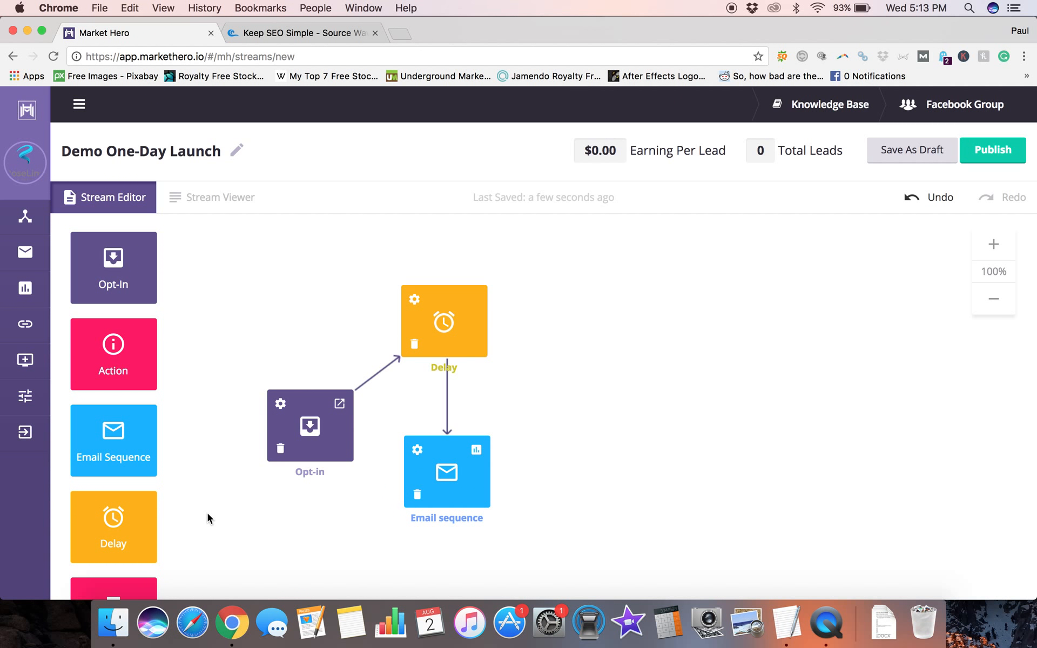
left_click_drag(111, 516, 580, 313)
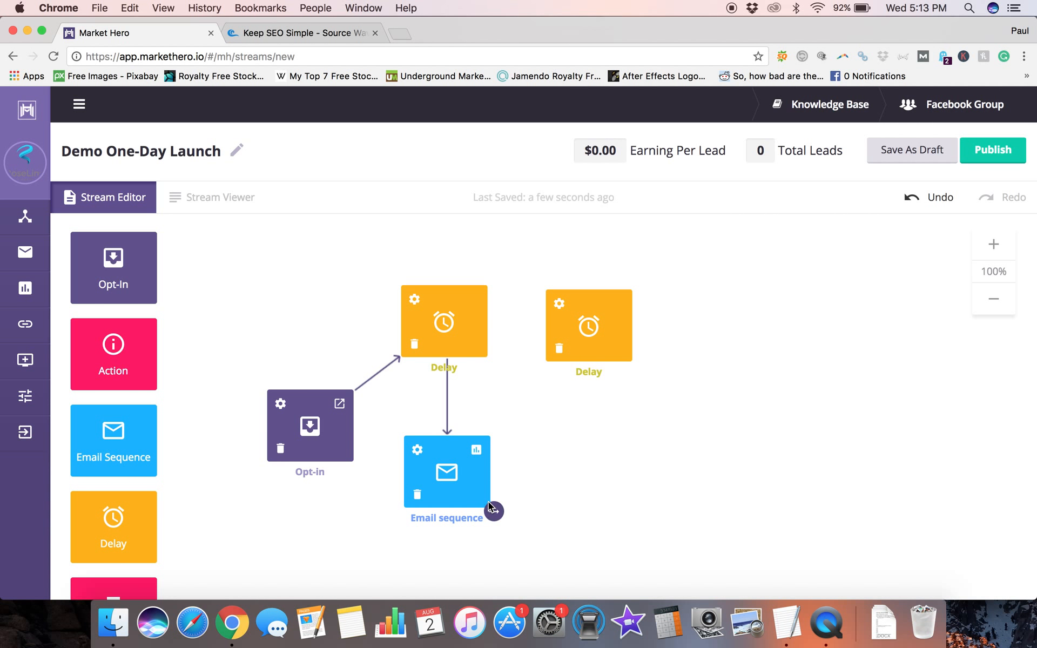
left_click_drag(493, 512, 572, 335)
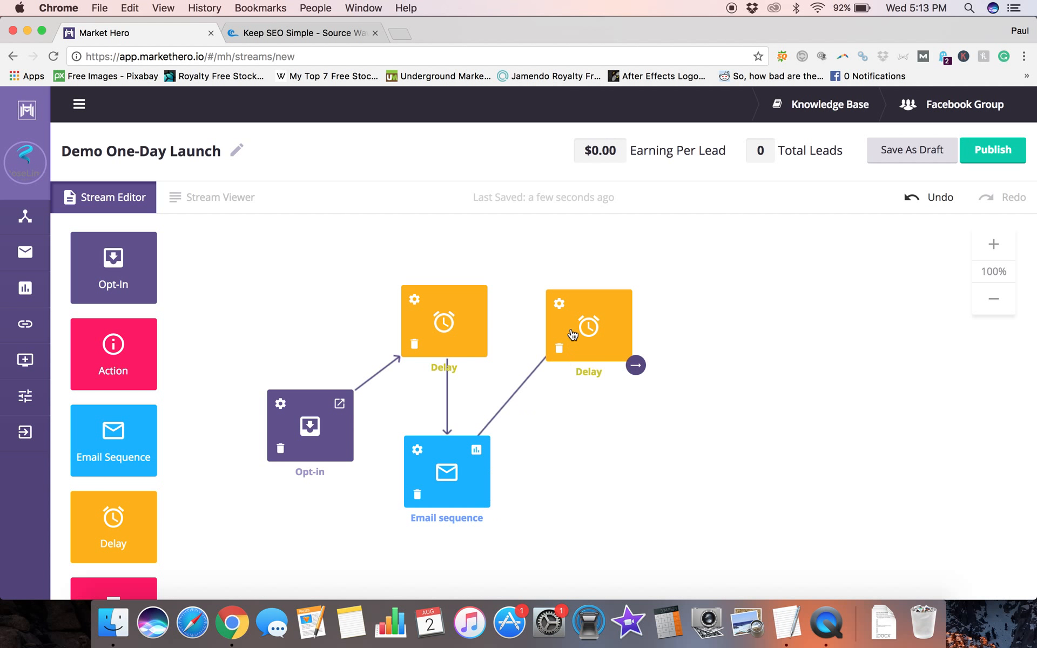
- Set the second Delay to run by Day of Week on any Wednesday at 8:00
left_click(559, 305)
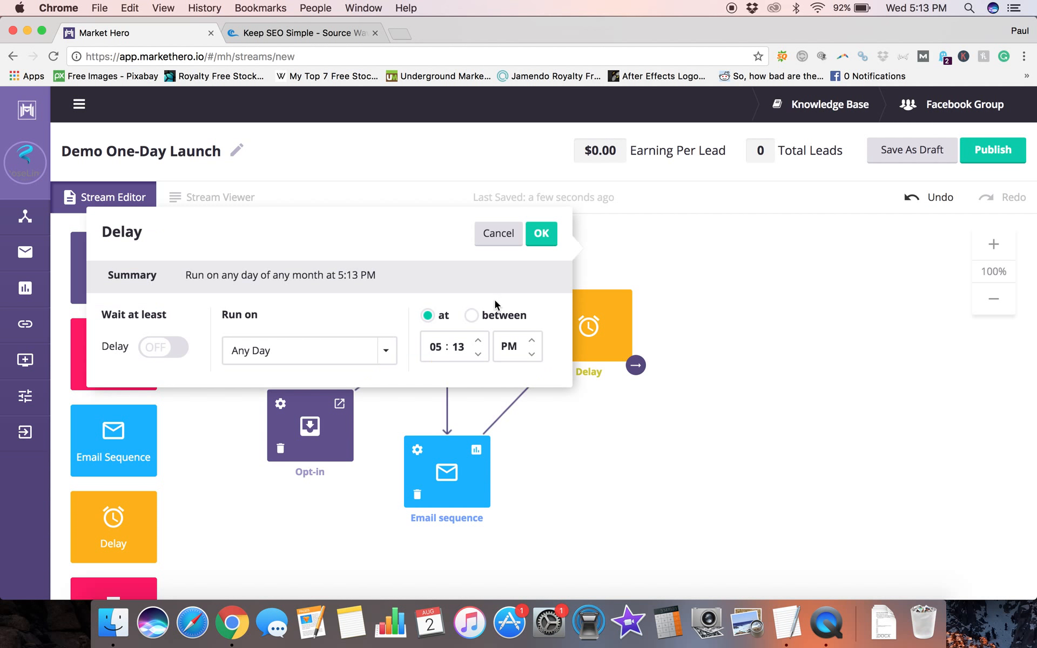
left_click(390, 354)
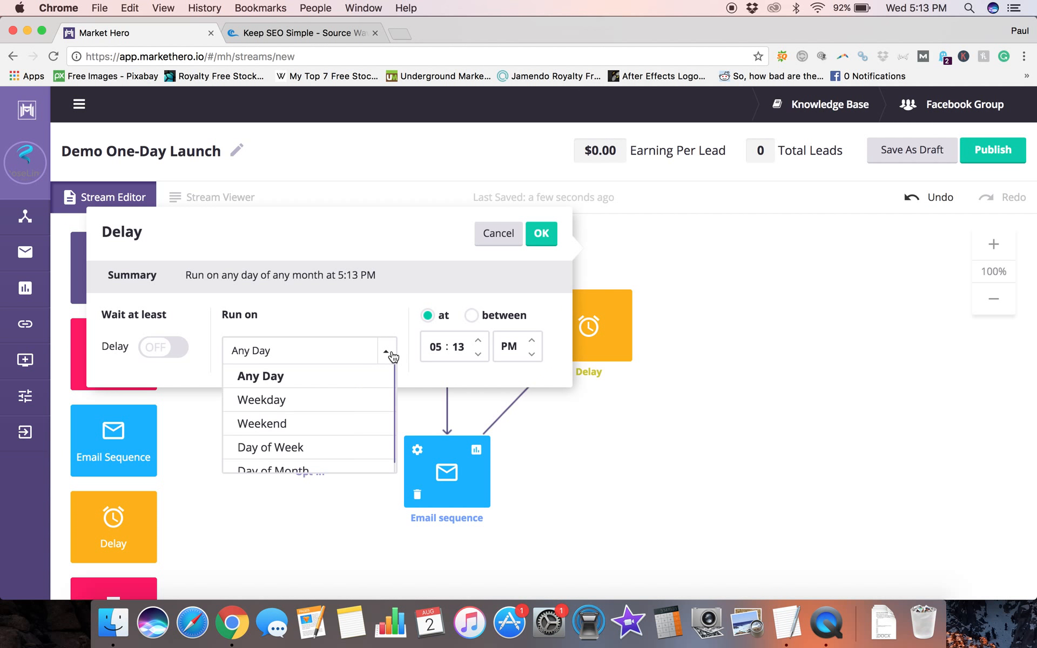
left_click(331, 447)
left_click(362, 429)
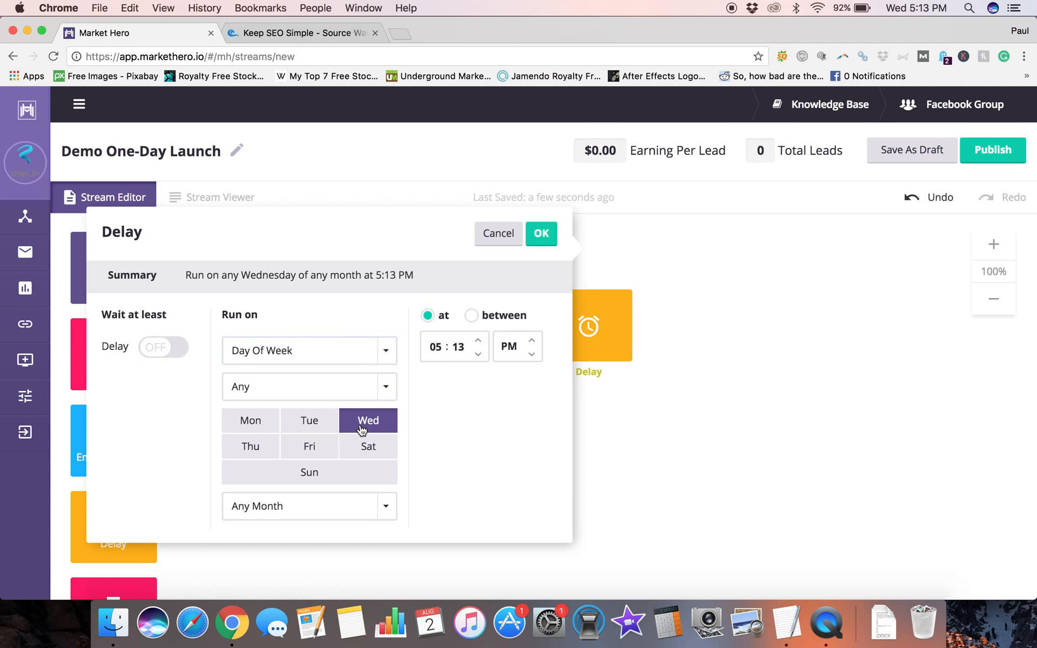
double_click(441, 344)
type("8")
double_click(458, 347)
type("00")
left_click(543, 239)
- Add a second Email Sequence element below the Wednesday Delay and connect that Delay to it
left_click_drag(108, 440, 575, 479)
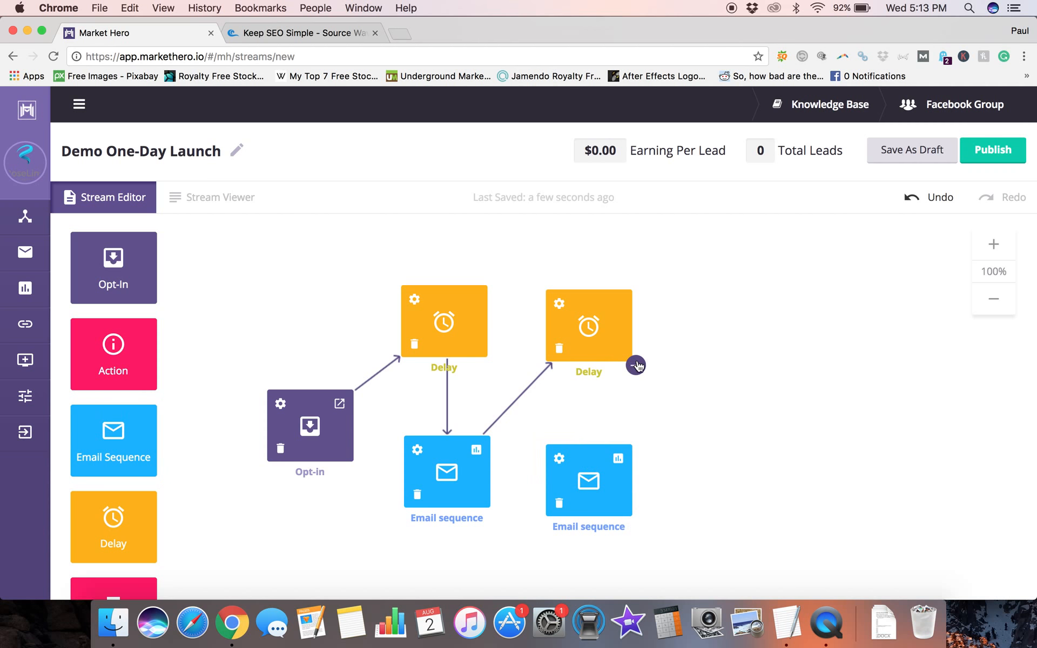
left_click_drag(636, 366, 589, 452)
- Add a third Delay element to the right of the second and connect the second email sequence to it
left_click_drag(140, 527, 725, 336)
mouse_move(617, 503)
left_click_drag(636, 522, 722, 341)
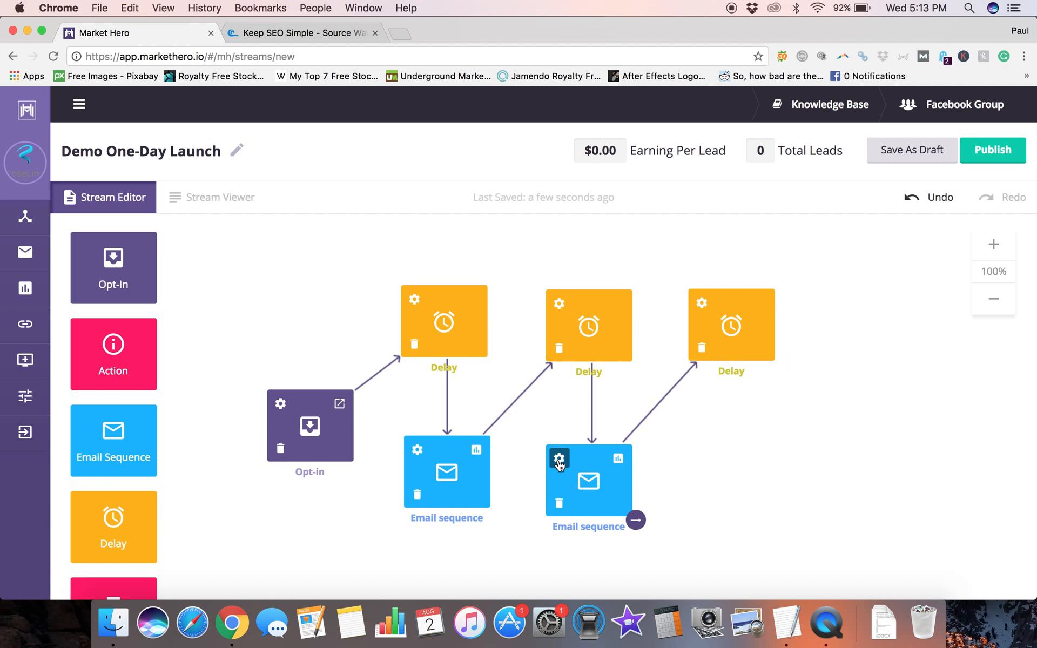
- Set the third Delay to run by Day of Week on any Thursday at 8:00
left_click(702, 302)
left_click(488, 351)
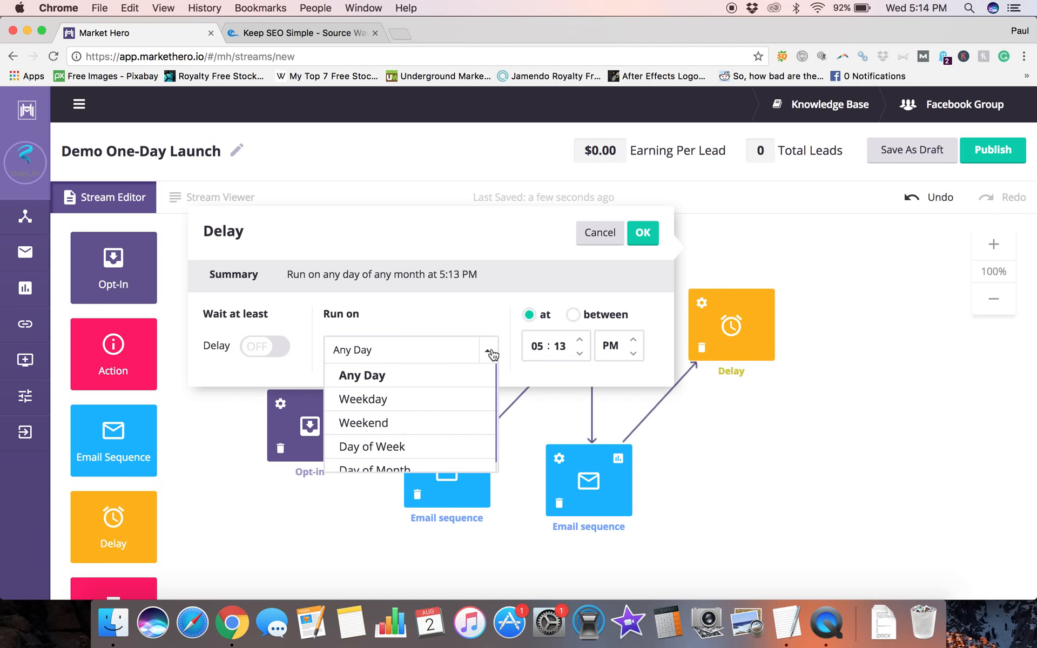
left_click(424, 447)
left_click(364, 449)
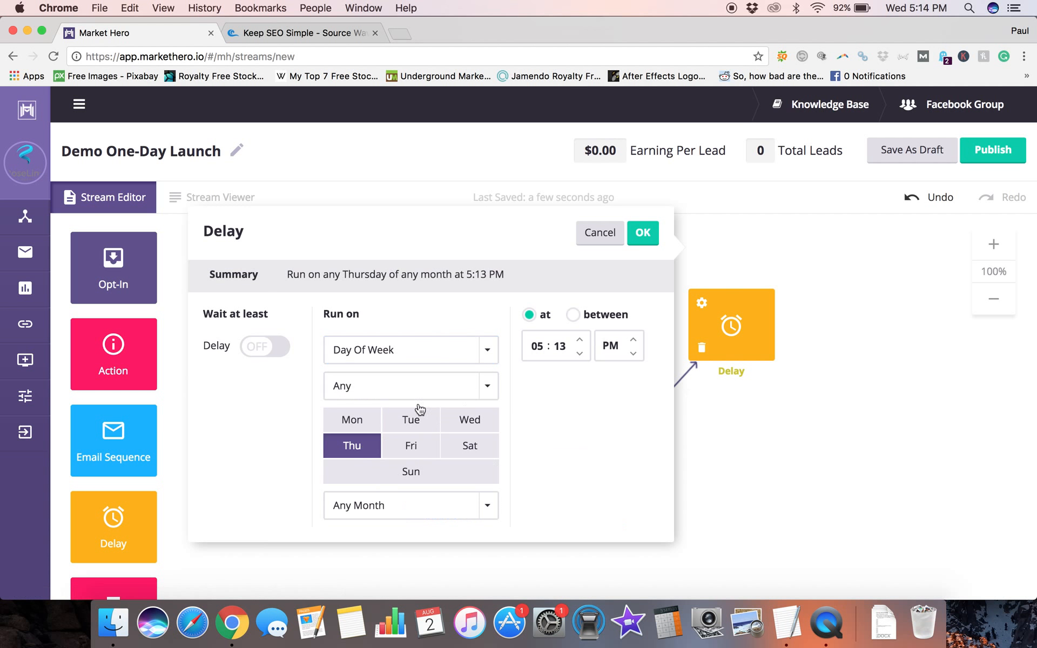
left_click_drag(540, 343, 519, 348)
key("BackSpace")
key("BackSpace")
type("8")
left_click(559, 346)
type("00")
left_click(643, 235)
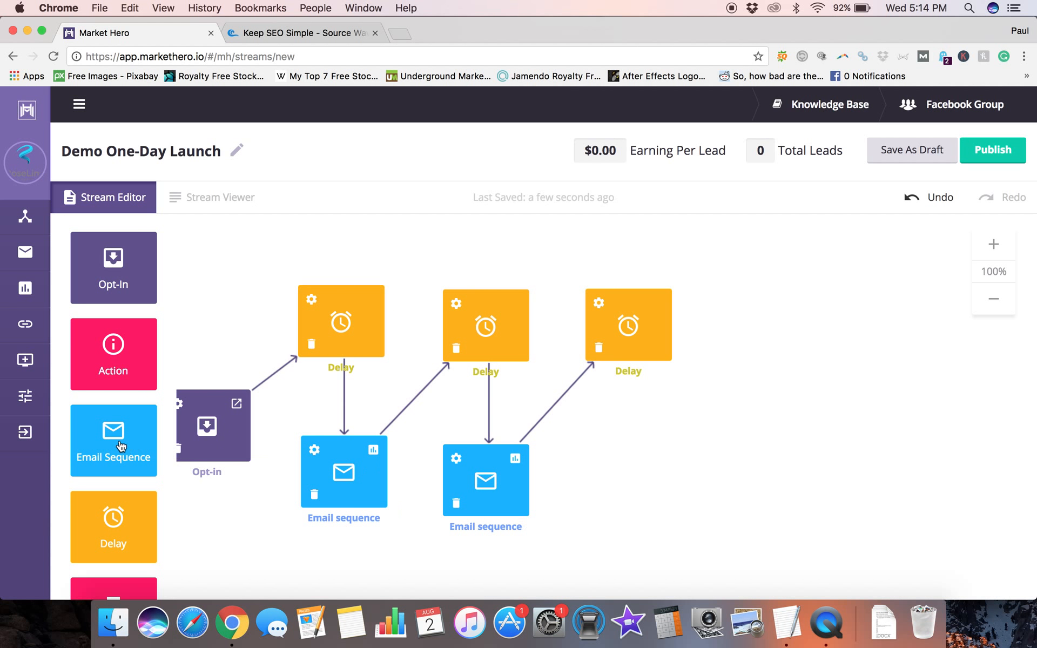
- Add a third Email Sequence element below the Thursday Delay and connect that Delay to it
left_click_drag(122, 447, 630, 487)
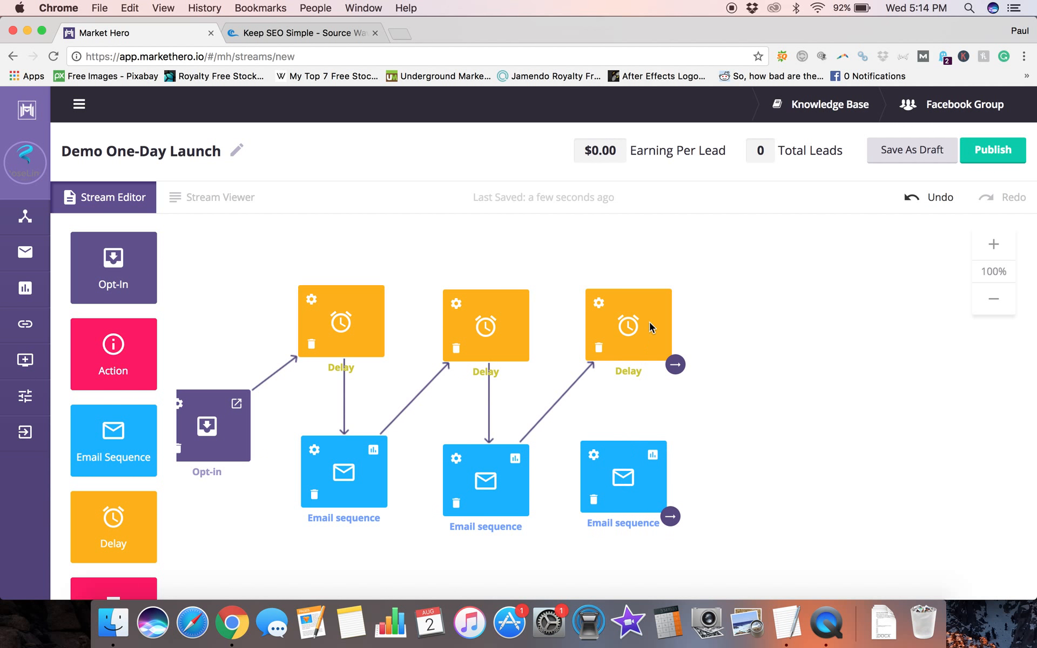
left_click_drag(673, 362, 619, 471)
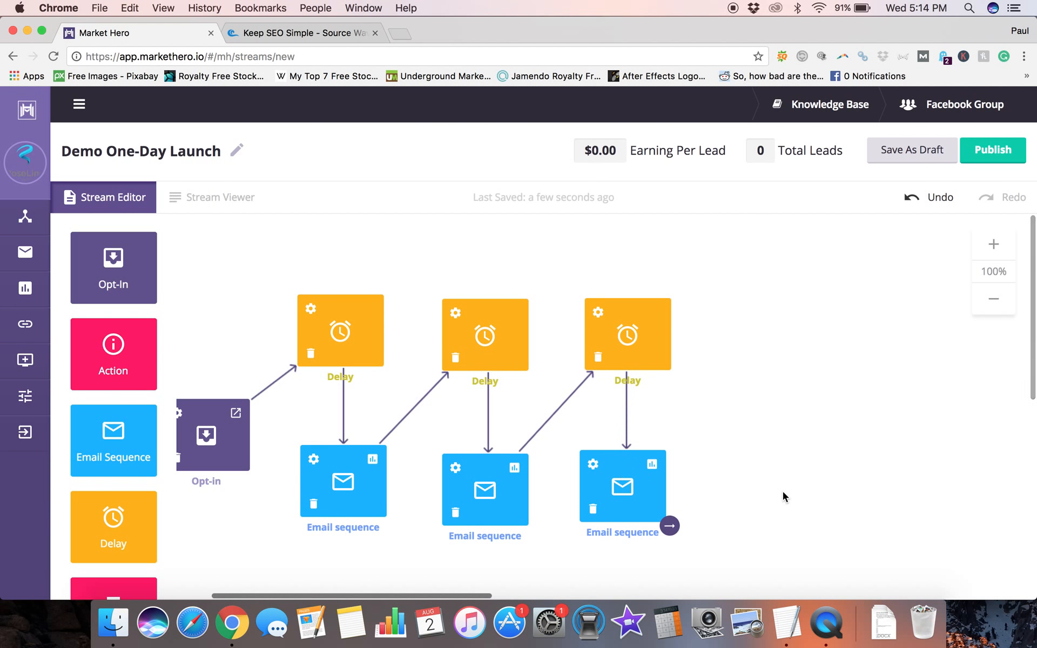
scroll(782, 491, "down", 5)
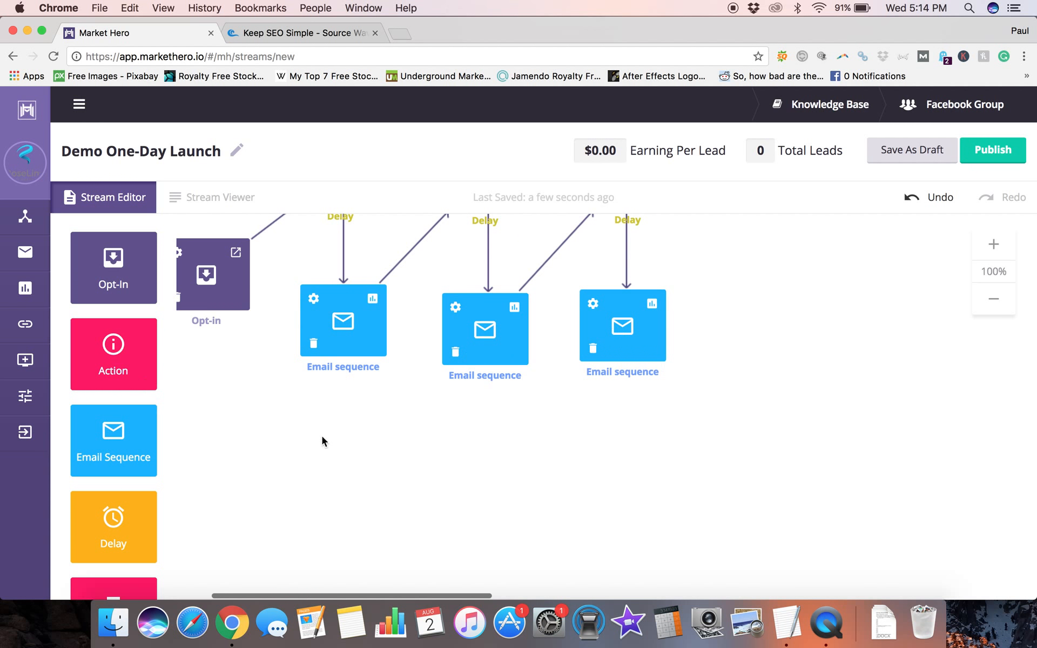
- Add an Action element below the first email sequence and set its type to "If email is opened"
scroll(304, 431, "up", 4)
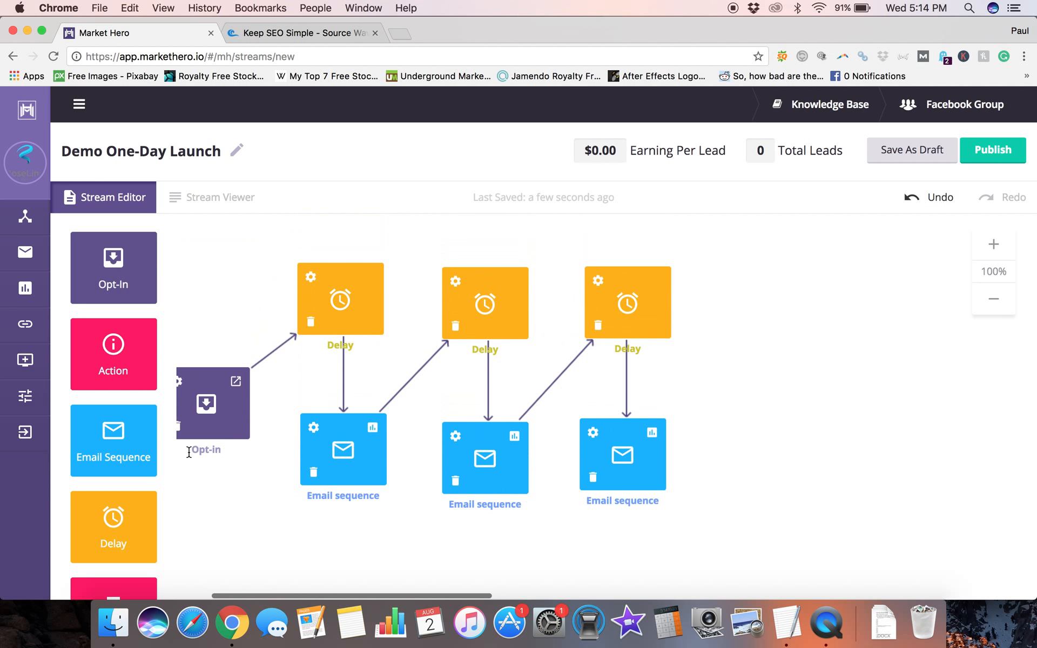
scroll(237, 507, "down", 3)
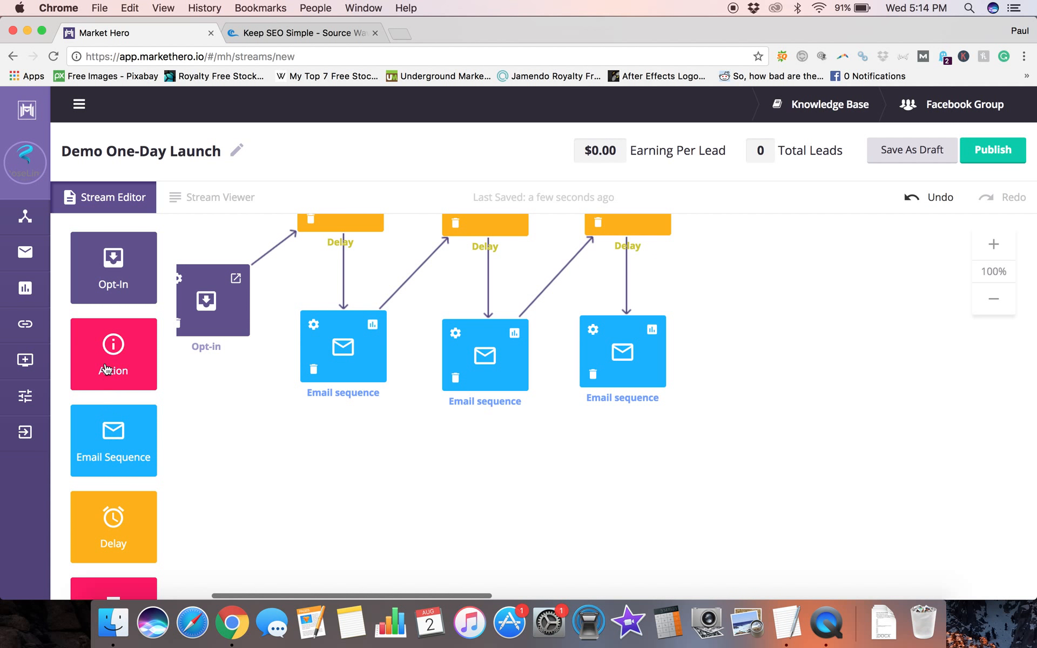
left_click_drag(106, 370, 390, 497)
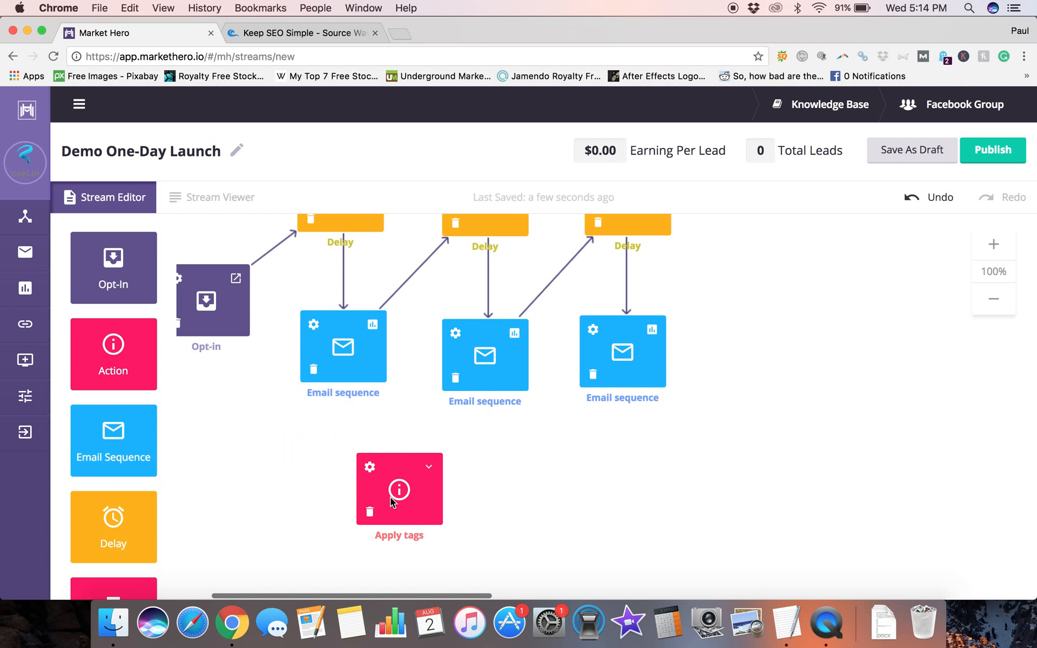
left_click(429, 467)
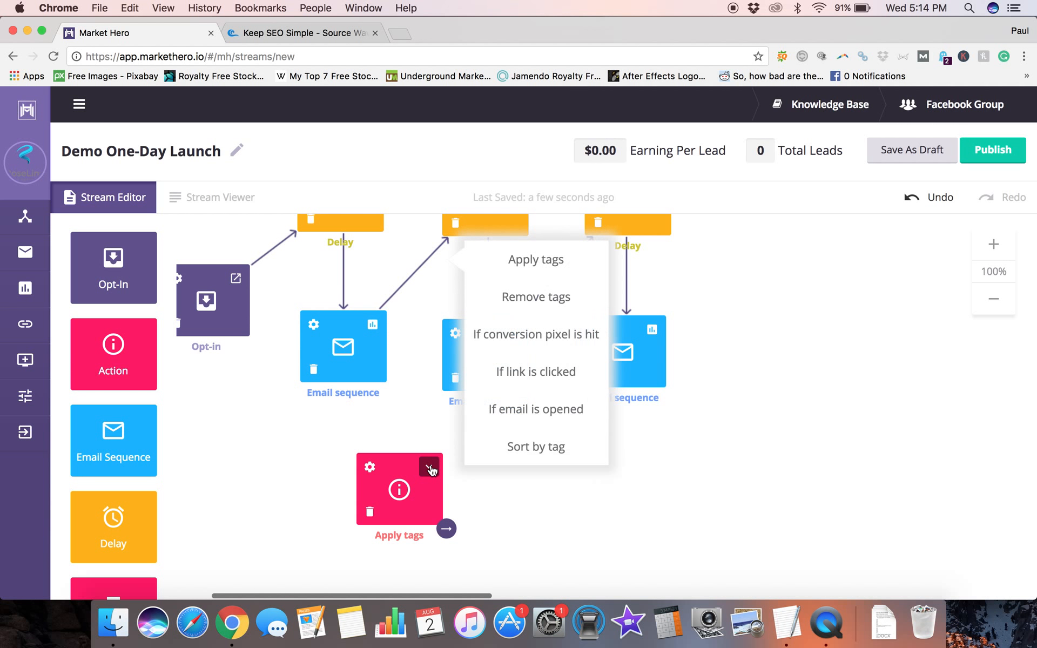
left_click(494, 419)
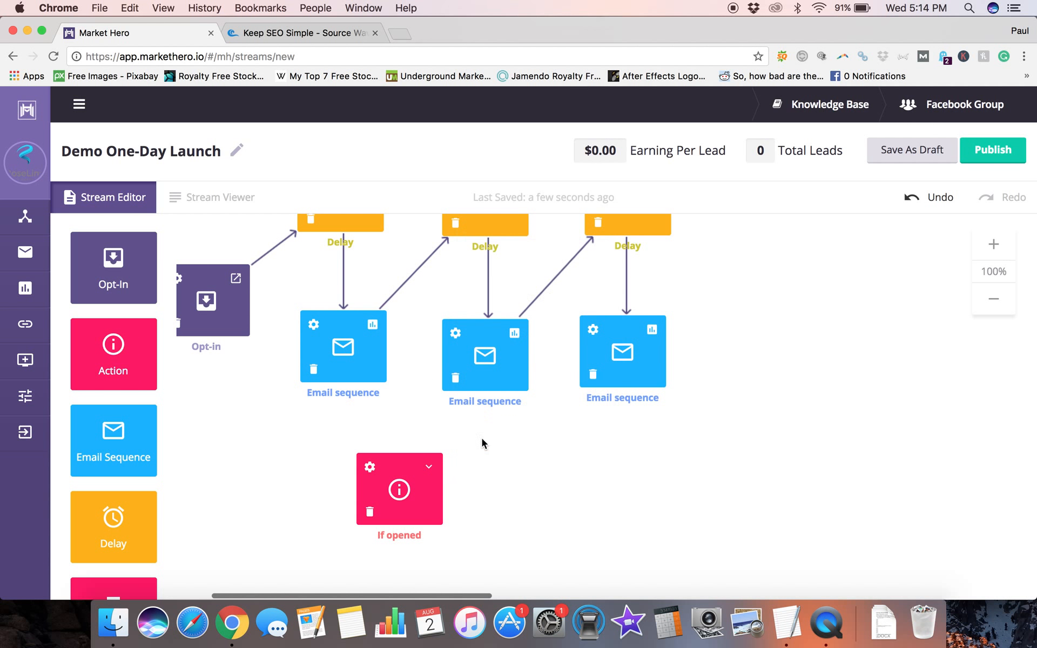
- Remove the link from the first email sequence to the second Delay and connect that sequence to the "If opened" action instead
mouse_move(325, 372)
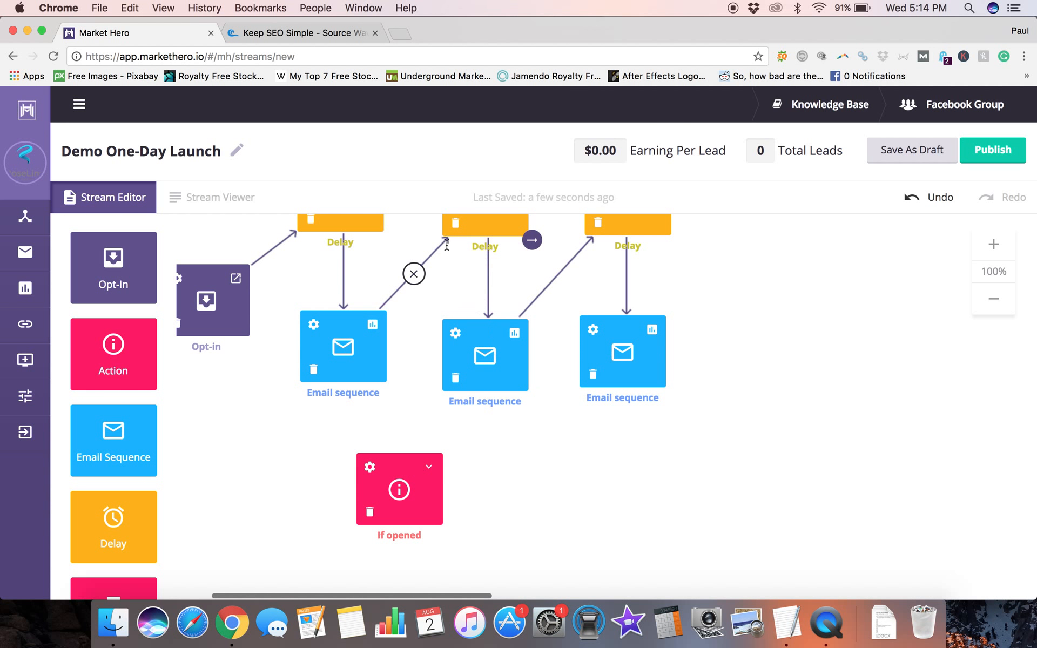
left_click(414, 274)
left_click_drag(390, 387, 403, 486)
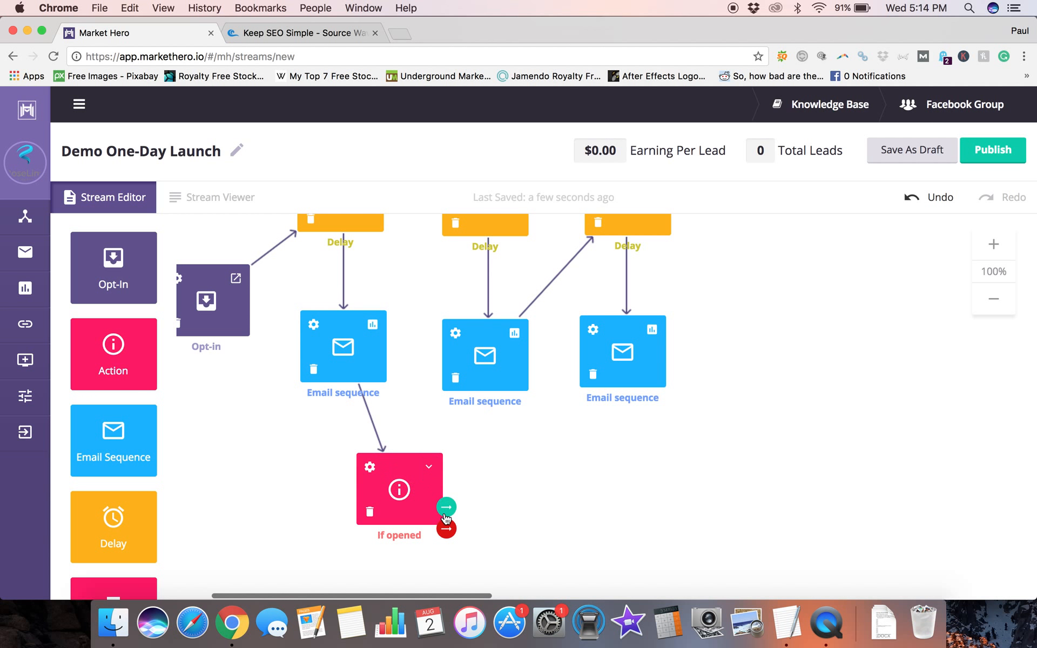
- Connect the "If opened" action's yes branch to the second Delay and shift the second email sequence slightly right to clear the line
mouse_move(422, 503)
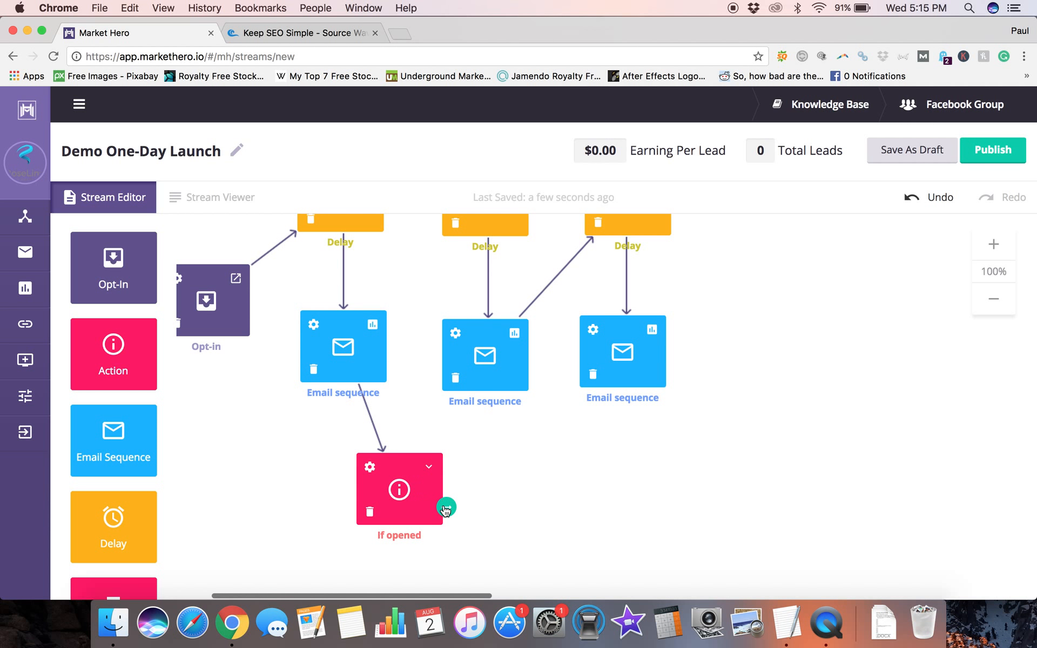
left_click_drag(446, 508, 463, 233)
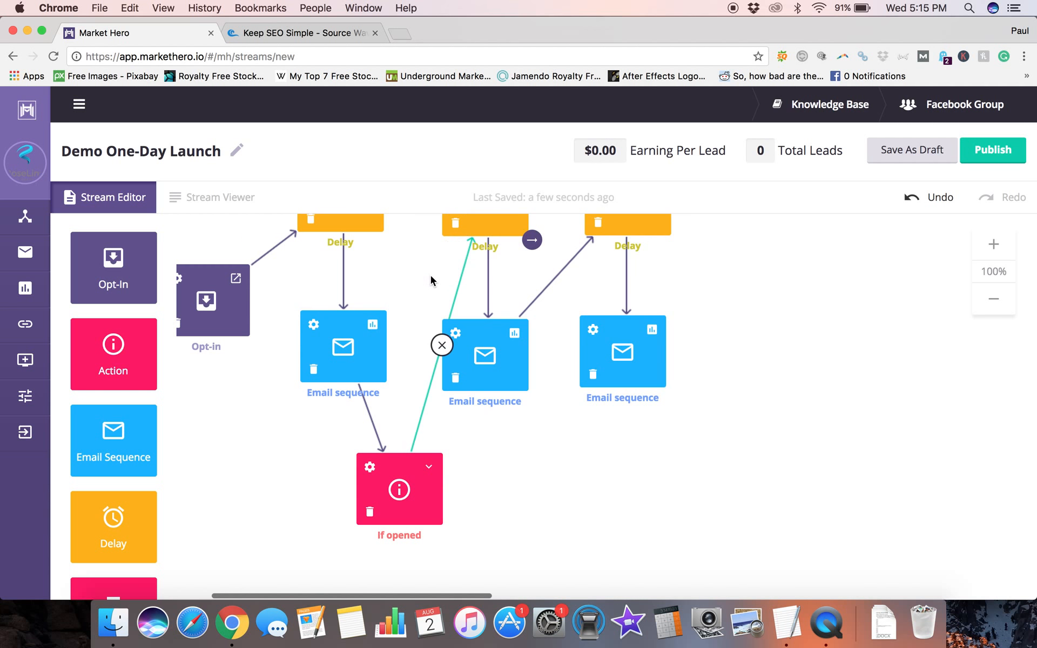
scroll(460, 377, "down", 1)
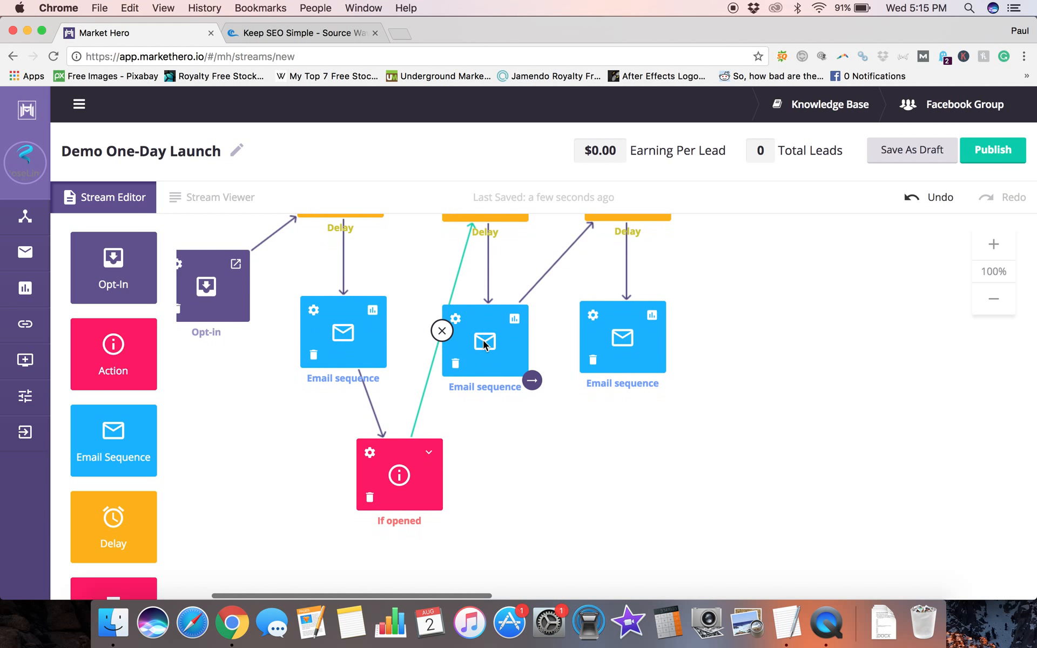
left_click_drag(489, 350, 515, 349)
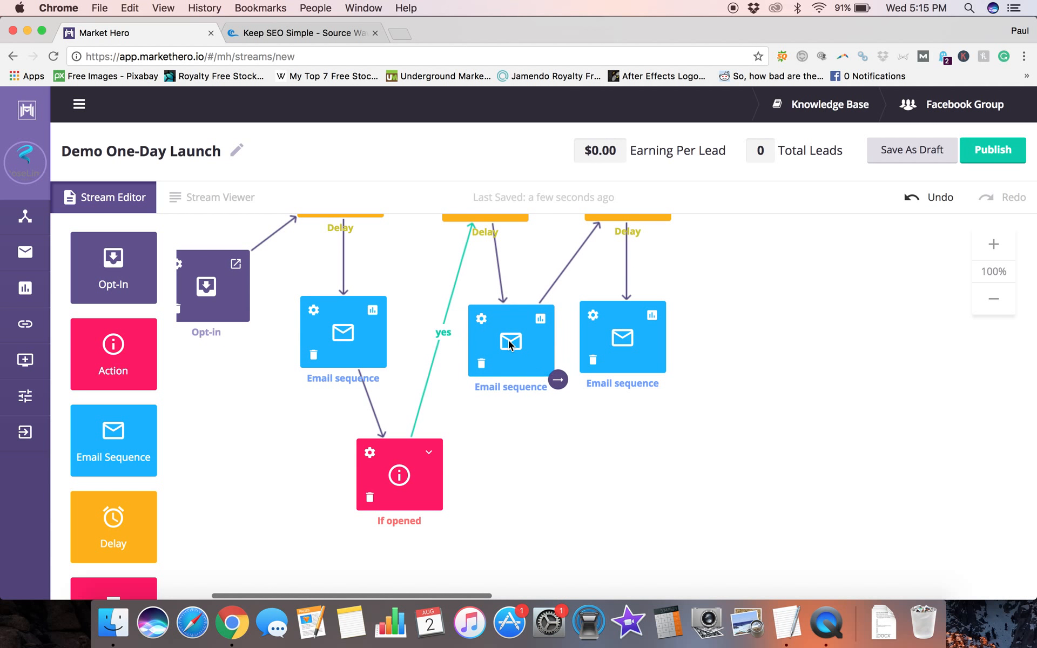
- Add a follow-up Email Sequence element and a Delay element side by side below the "If opened" action
scroll(519, 495, "down", 3)
scroll(519, 495, "up", 2)
scroll(519, 495, "down", 3)
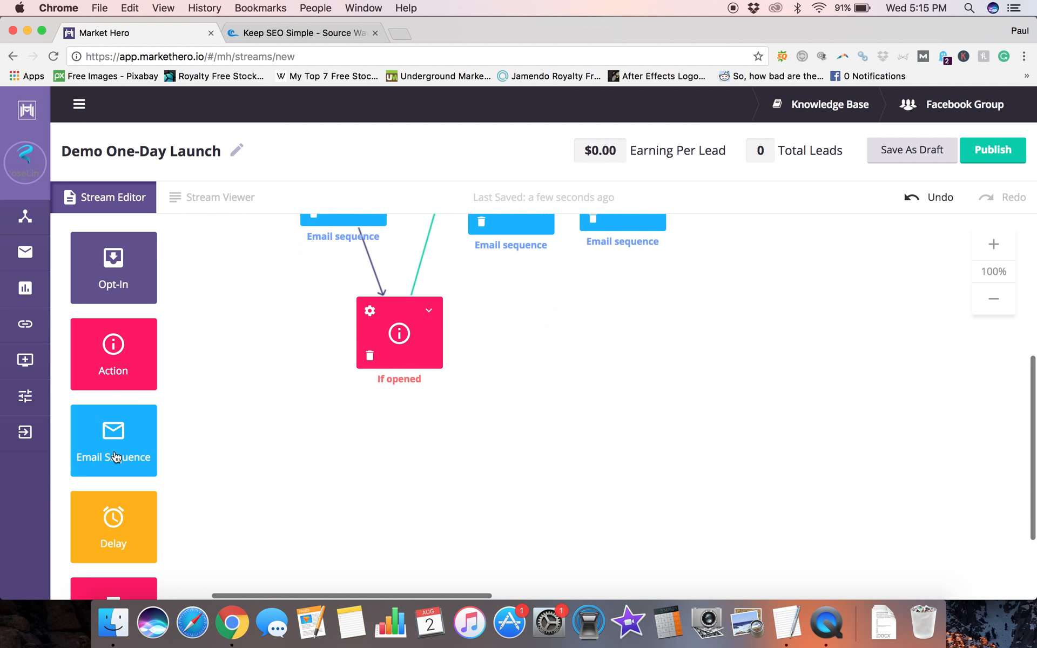
left_click_drag(98, 451, 394, 475)
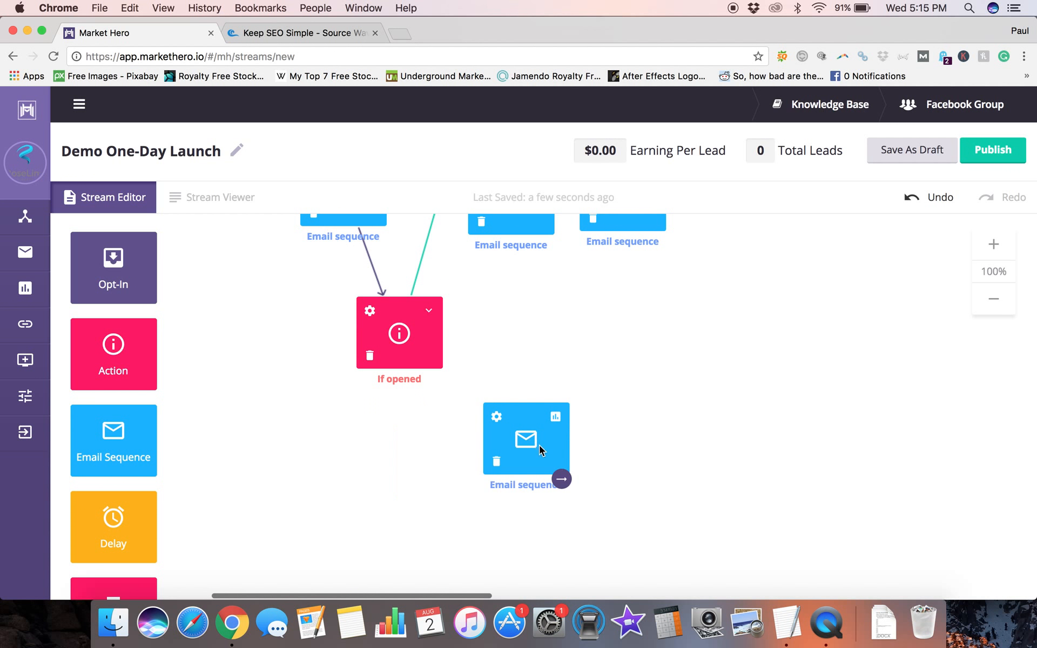
left_click_drag(104, 523, 418, 468)
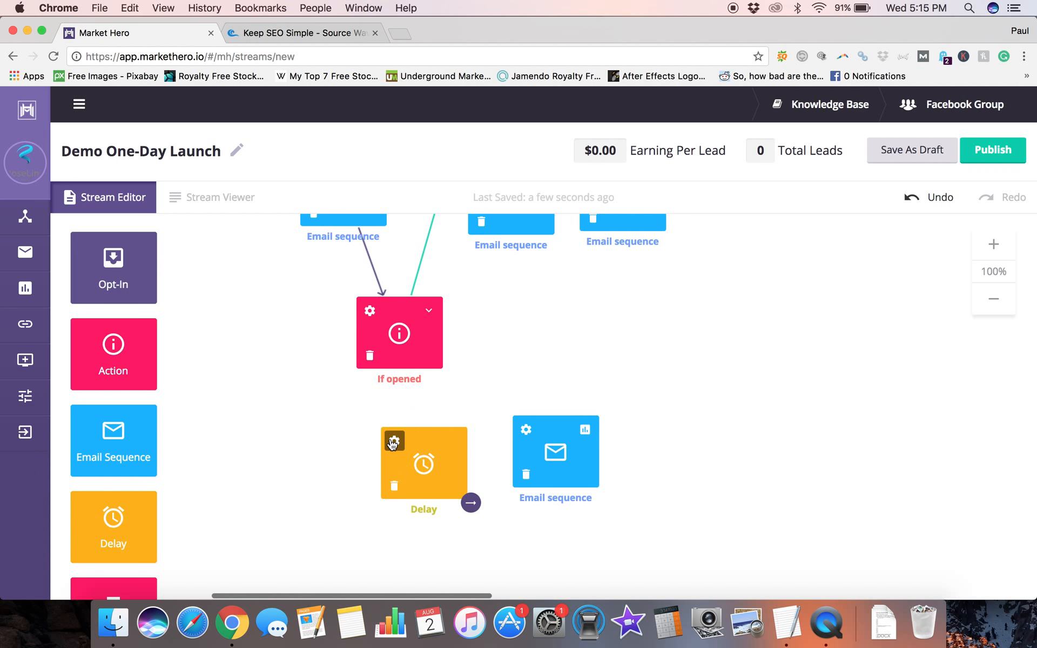
- Set the Delay below the "If opened" action to wait at least 3 hours
left_click(393, 443)
left_click(562, 487)
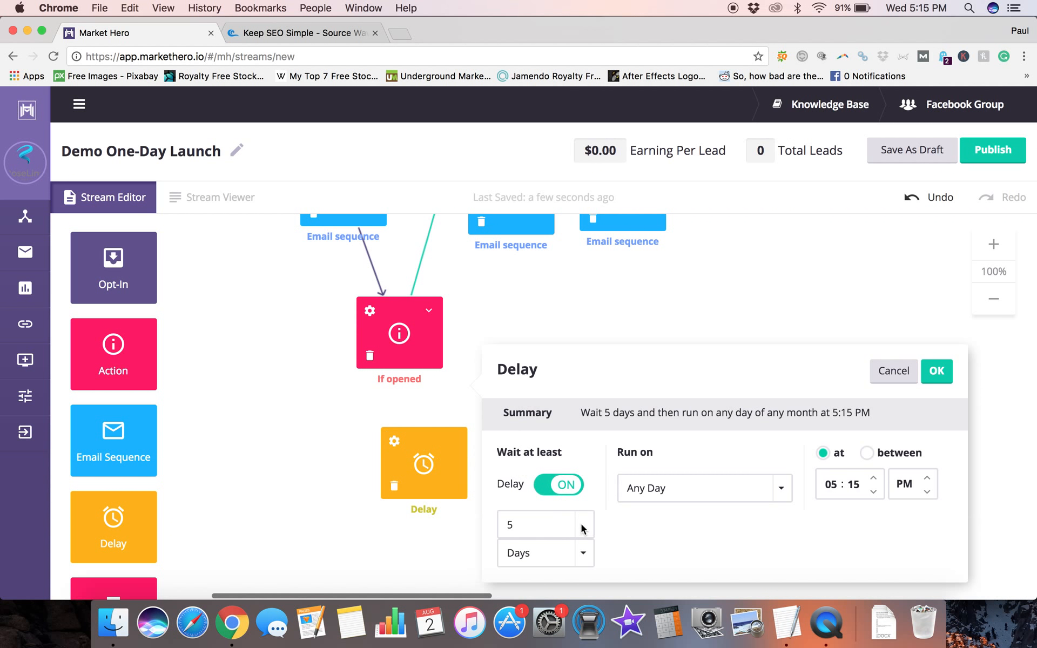
left_click_drag(538, 526, 486, 526)
type("3")
left_click(580, 555)
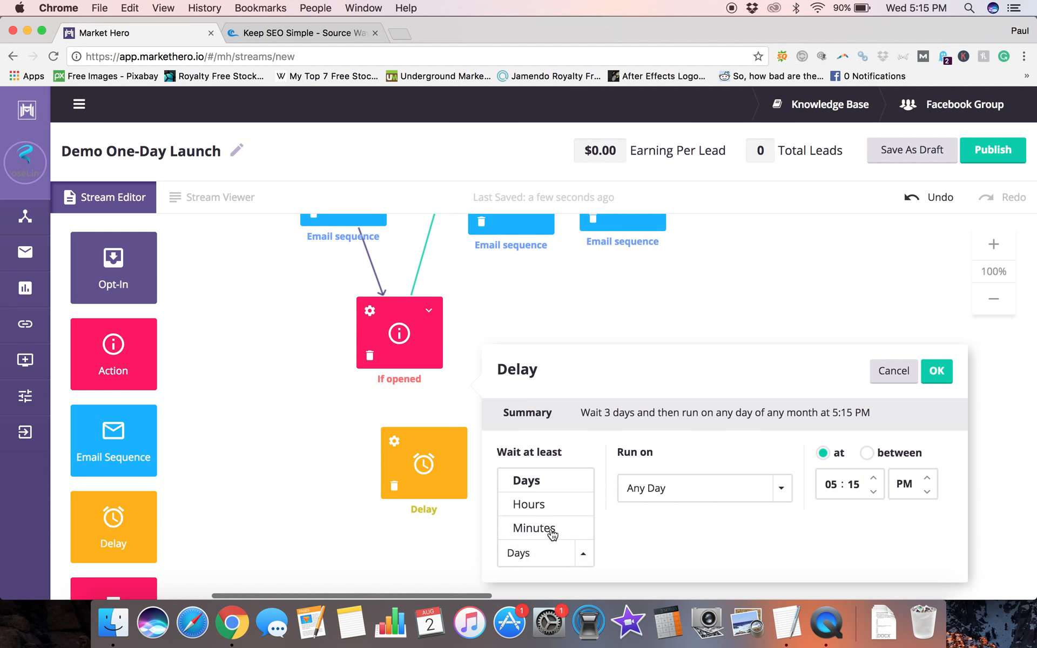
left_click(544, 510)
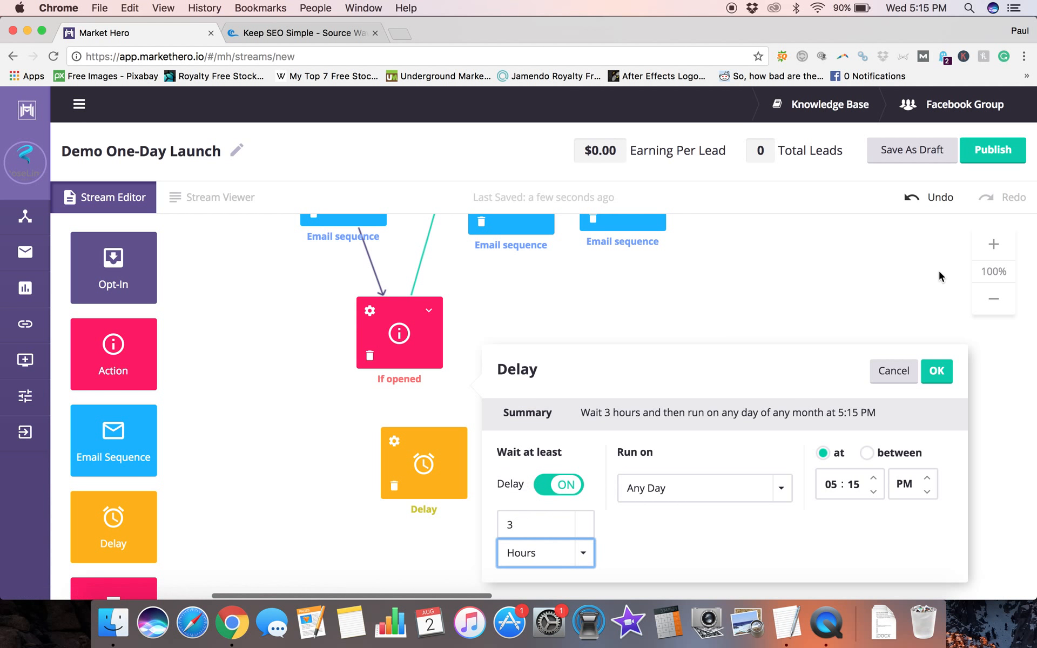
left_click(939, 370)
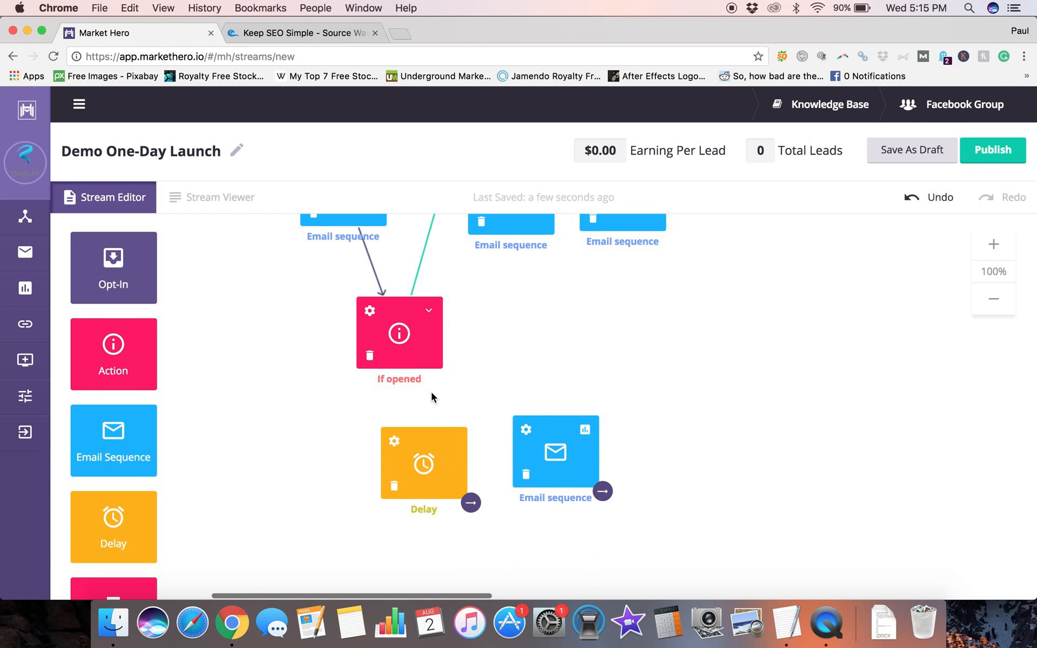
- Connect the "If opened" action's no branch to the 3-hour Delay, and that Delay to the follow-up email sequence
mouse_move(445, 376)
left_click_drag(445, 376, 434, 457)
left_click_drag(471, 501, 533, 458)
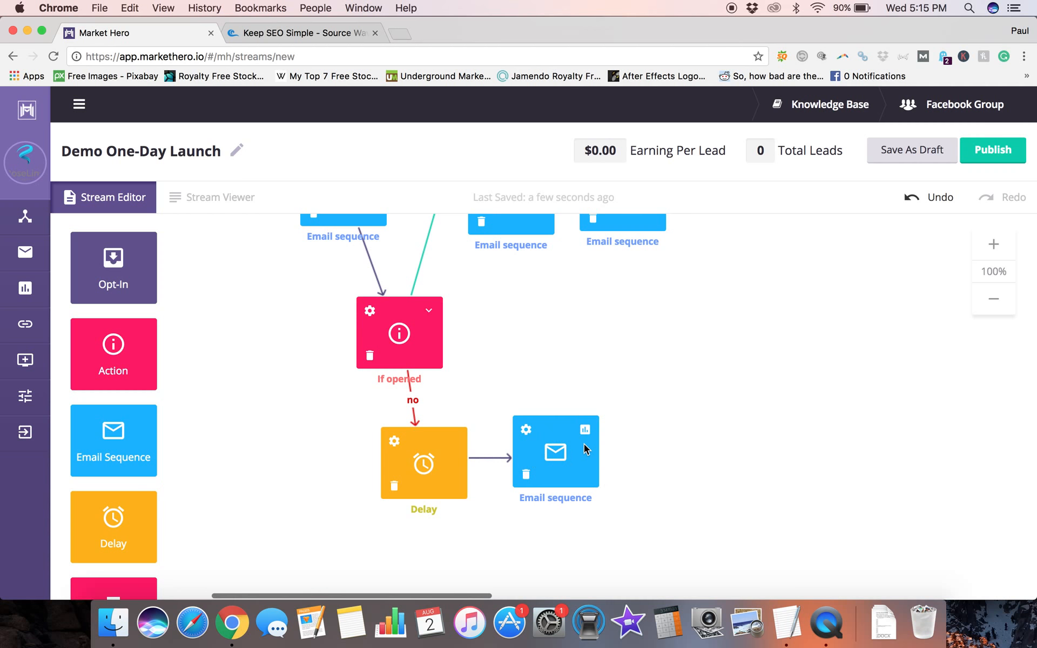
- Move the follow-up email sequence up beside the "If opened" action and connect it to the second Delay in the upper row
scroll(583, 446, "up", 3)
left_click_drag(561, 493, 530, 367)
scroll(530, 408, "up", 3)
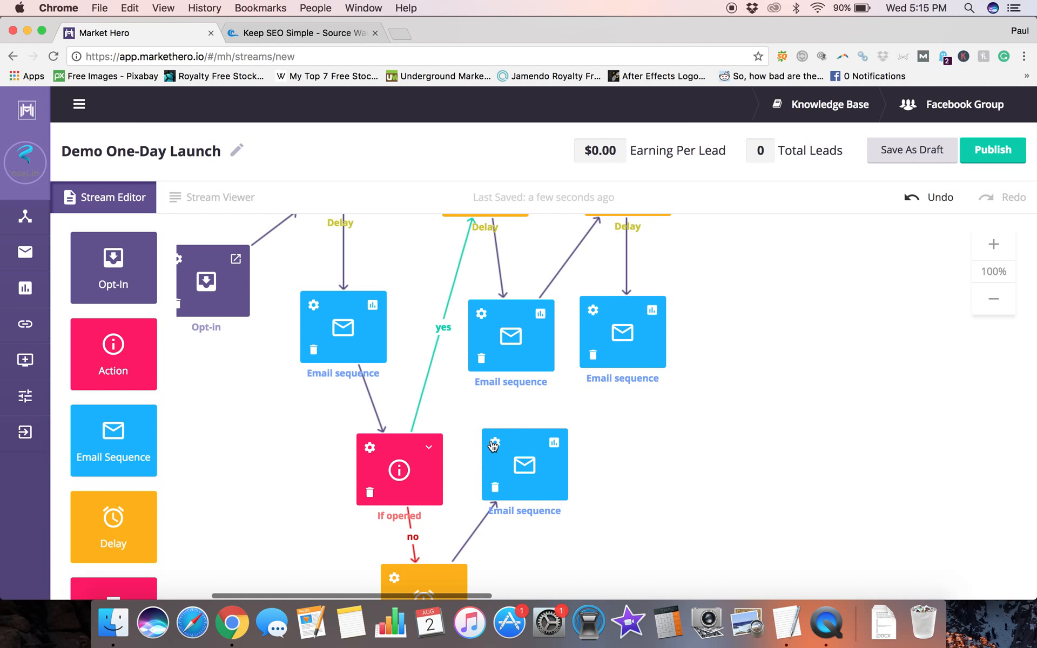
left_click_drag(571, 503, 508, 290)
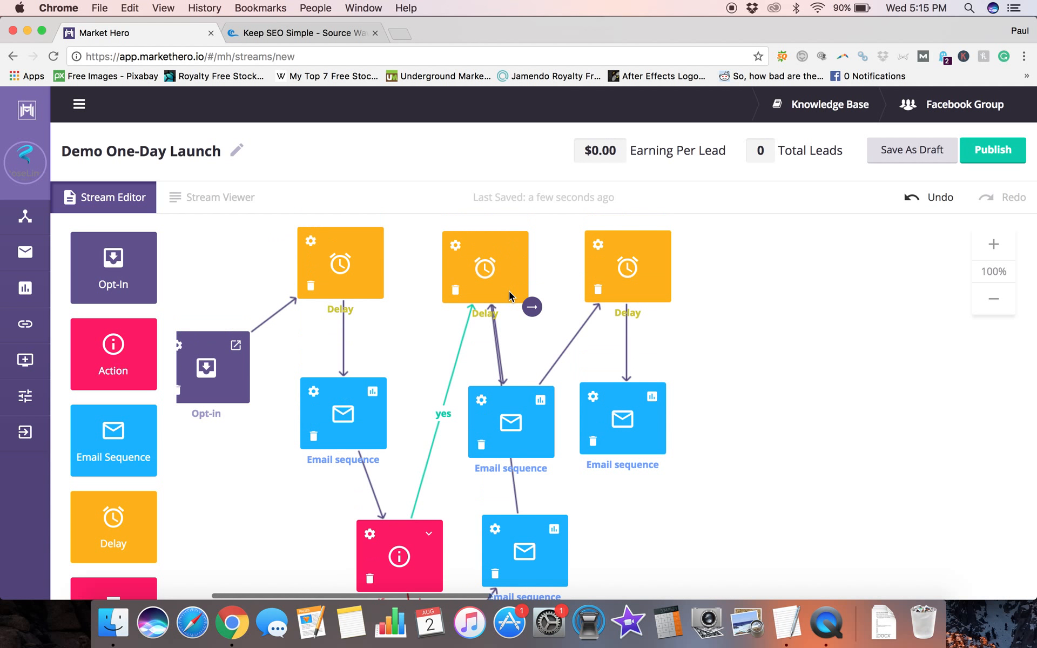
- Spread the layout by moving the third Delay and the second and third email sequences further right
left_click_drag(635, 258, 715, 255)
left_click_drag(623, 424, 757, 418)
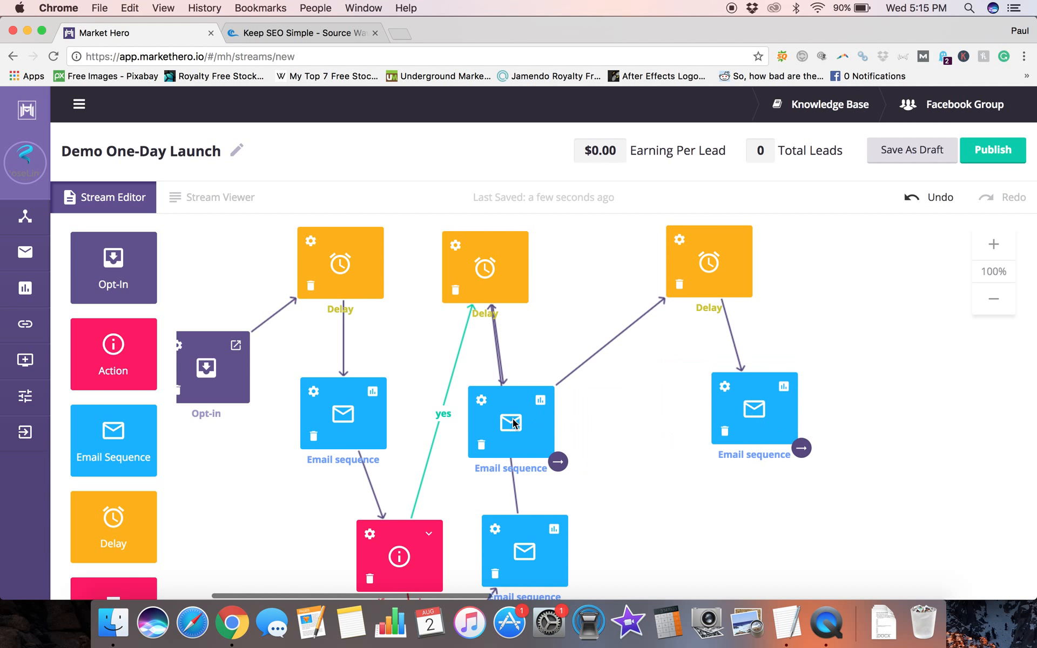
left_click_drag(528, 422, 607, 419)
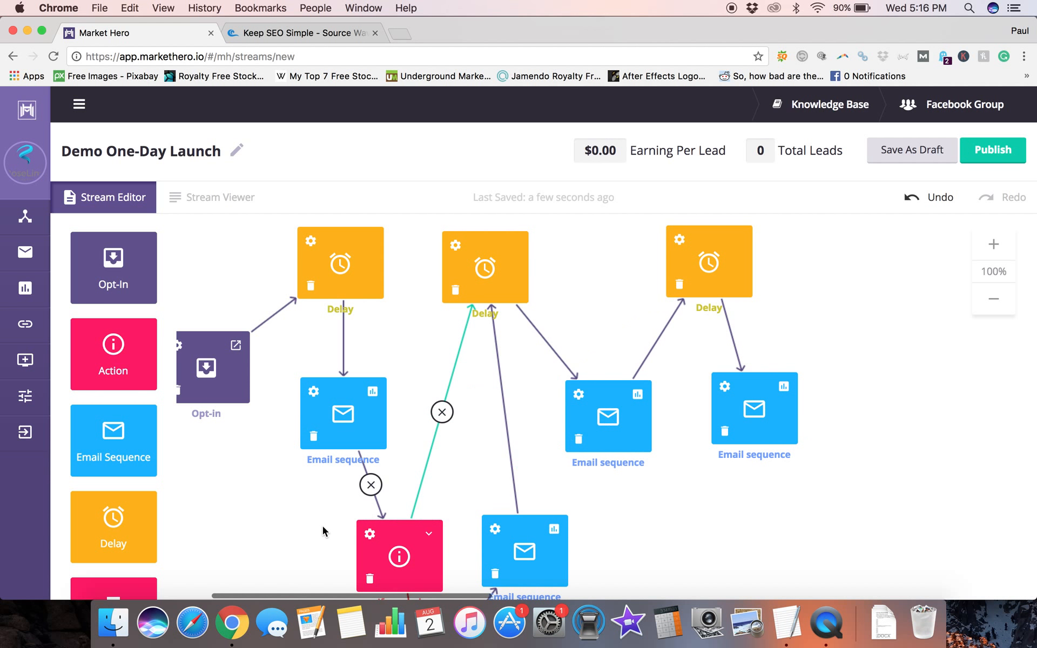
scroll(324, 522, "down", 2)
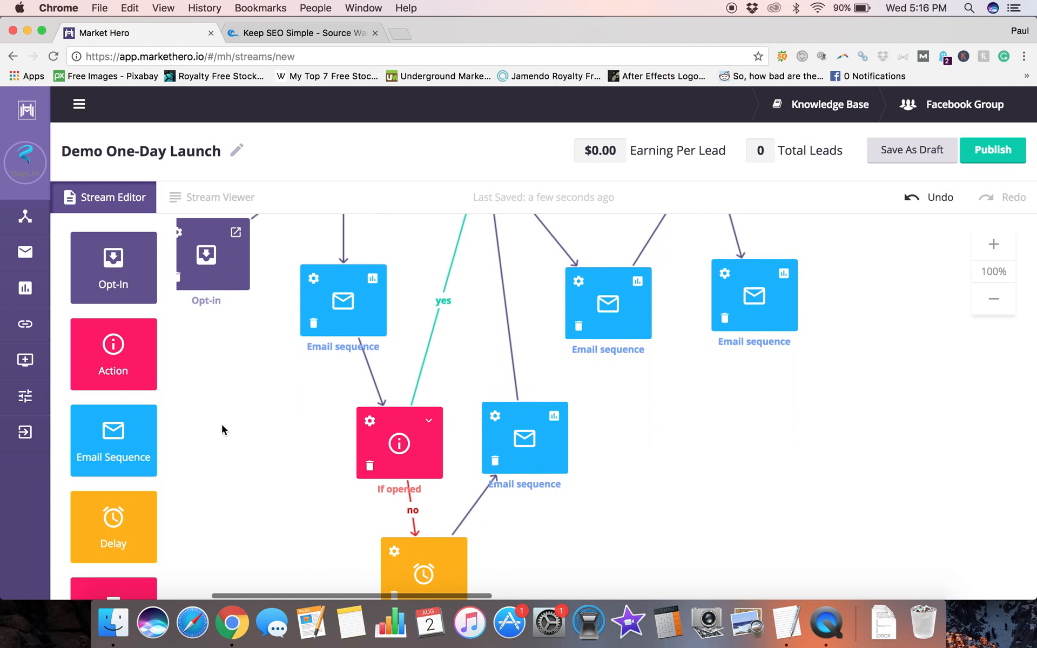
scroll(222, 422, "up", 1)
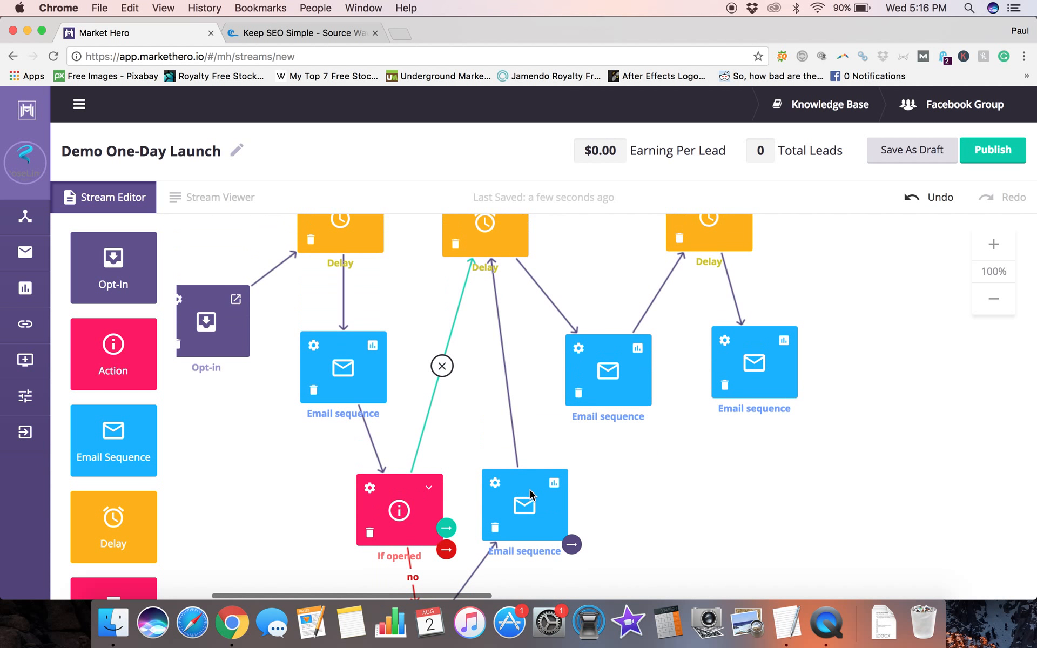
scroll(715, 478, "right", 3)
scroll(715, 477, "left", 3)
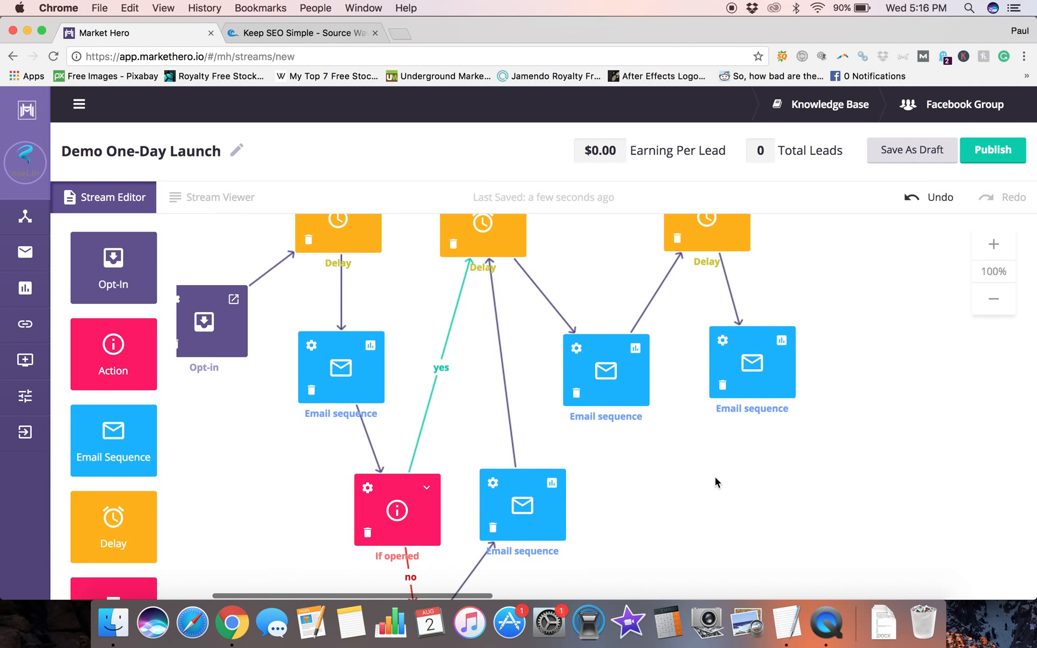
scroll(692, 468, "down", 2)
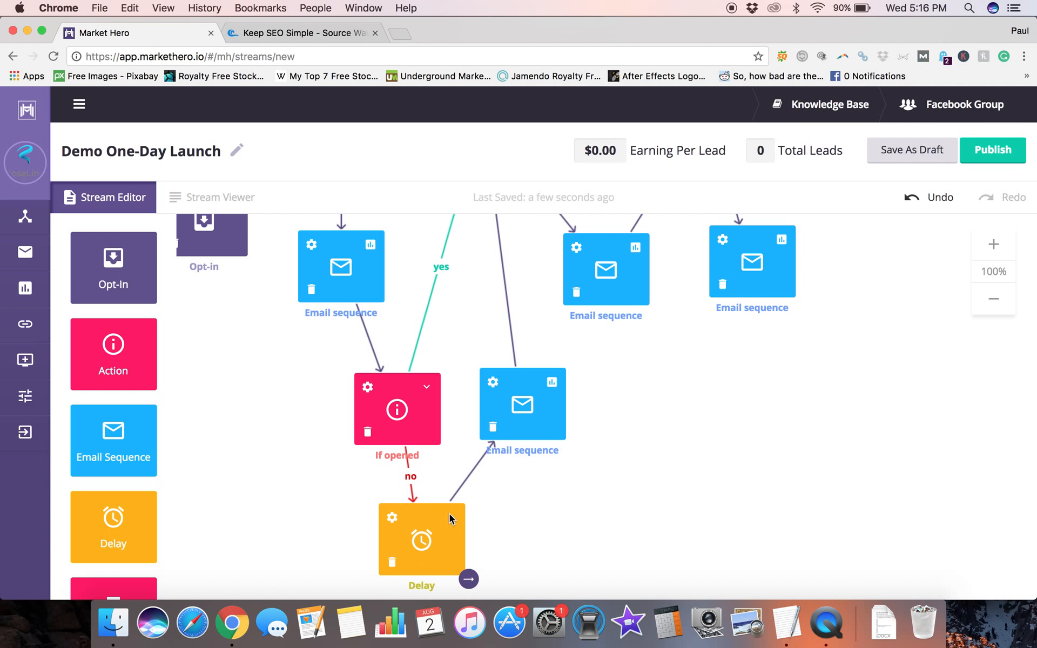
scroll(692, 441, "up", 2)
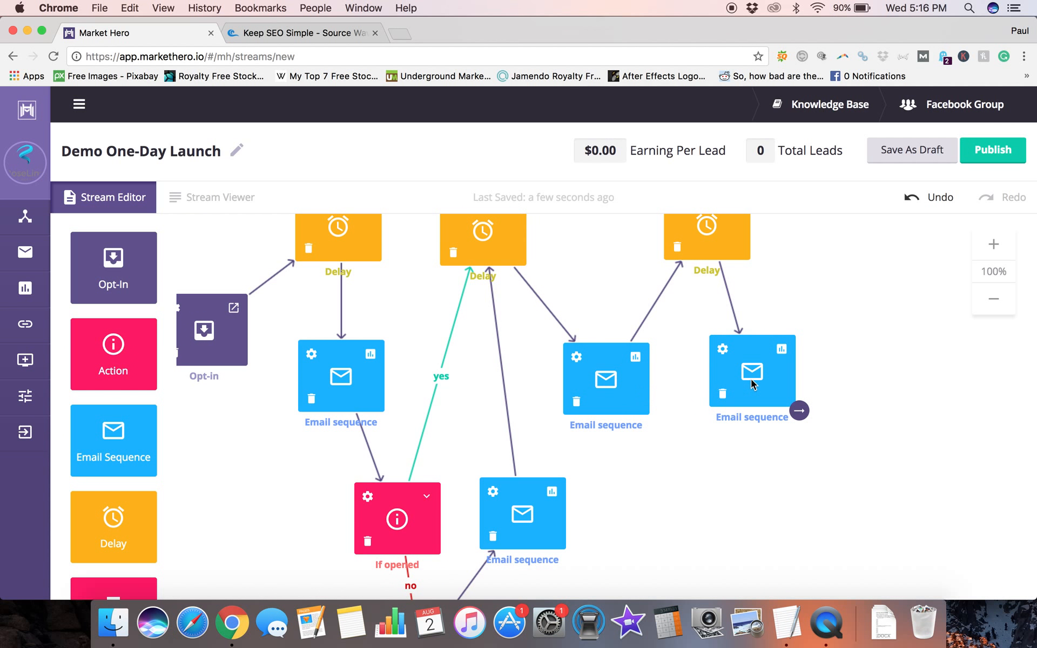
- Add an Action element to the right of the third email sequence and set its type to "If conversion pixel is hit"
scroll(752, 384, "right", 5)
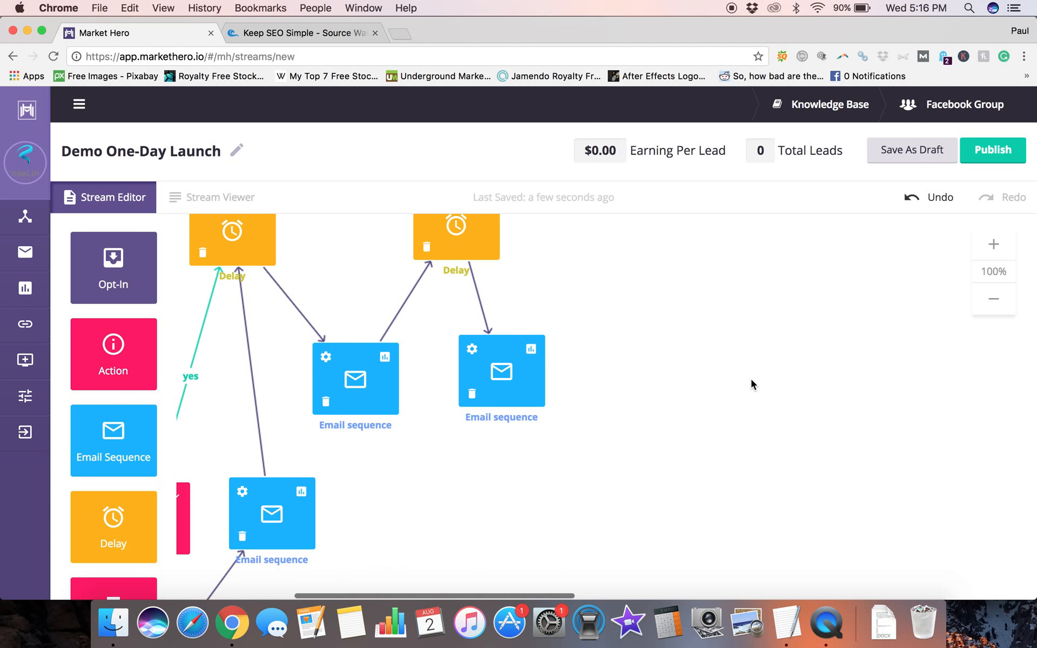
scroll(731, 384, "up", 3)
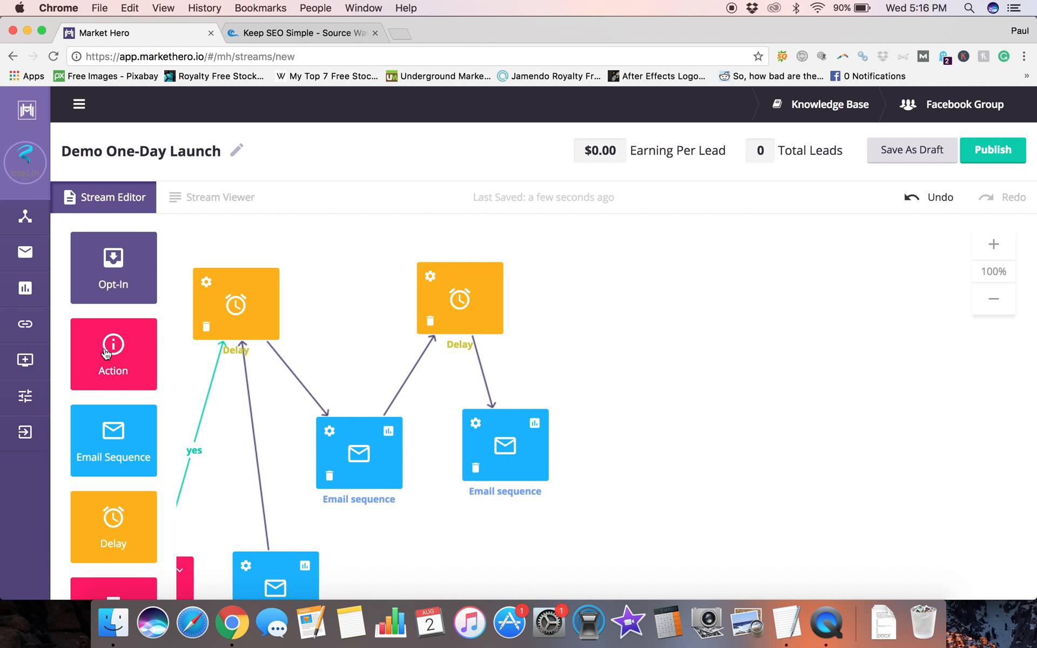
left_click_drag(115, 358, 644, 448)
left_click(681, 430)
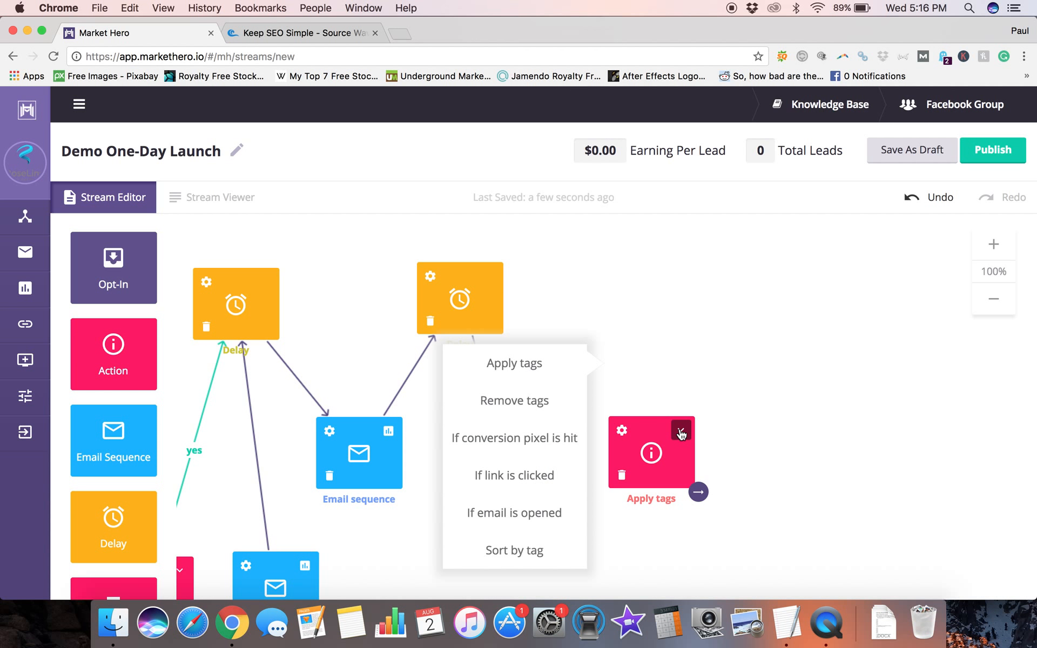
left_click(560, 438)
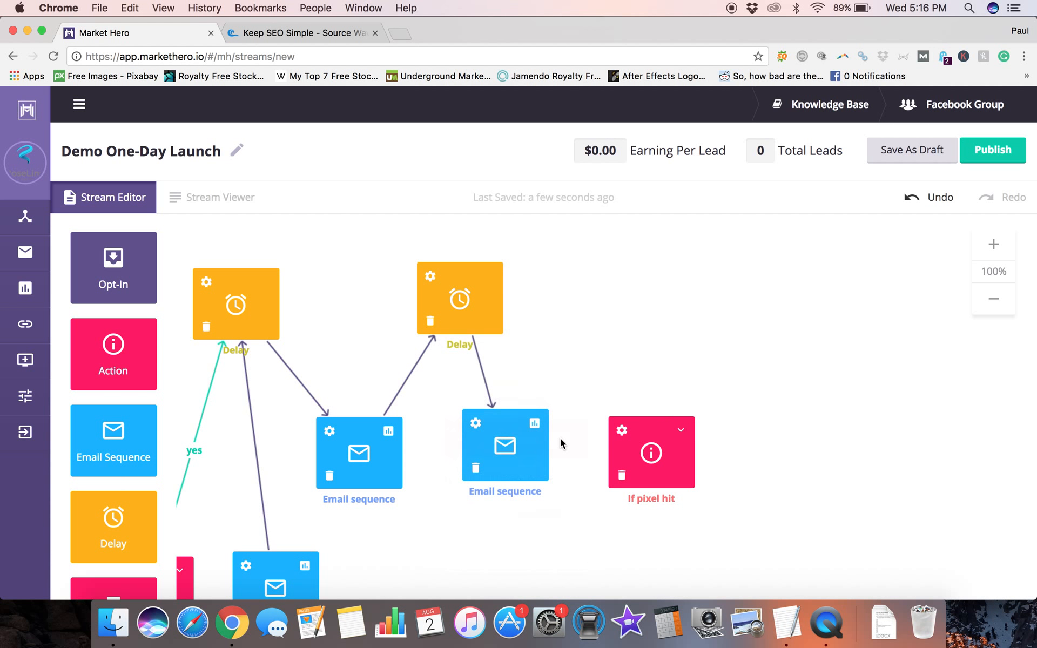
- Connect the third email sequence to the "If pixel hit" action
mouse_move(550, 483)
left_click_drag(552, 485, 623, 450)
mouse_move(651, 470)
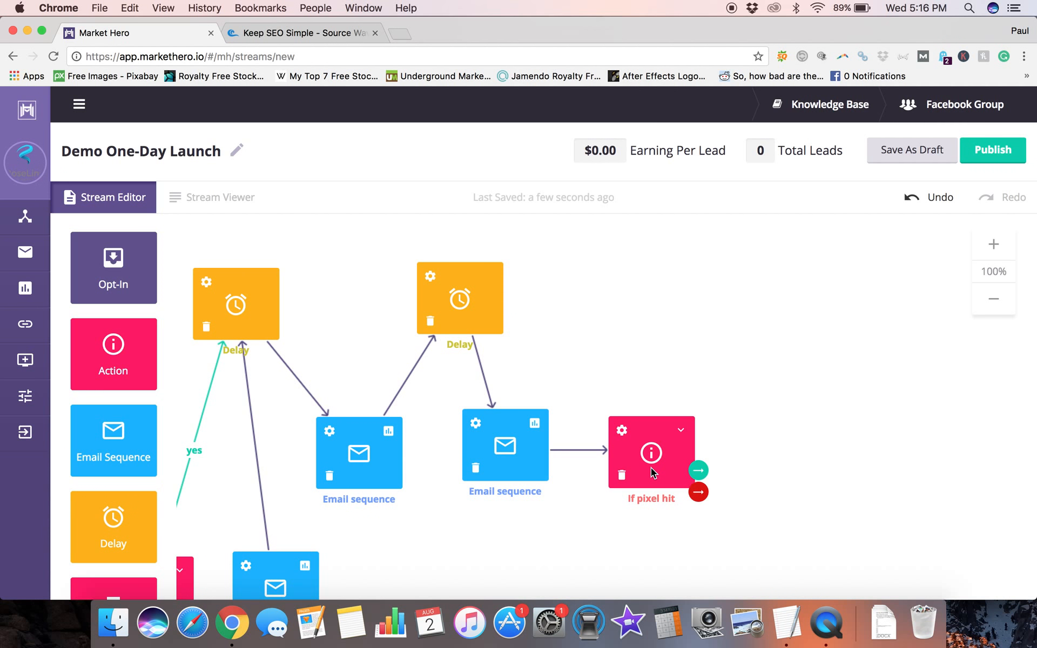
left_click(681, 432)
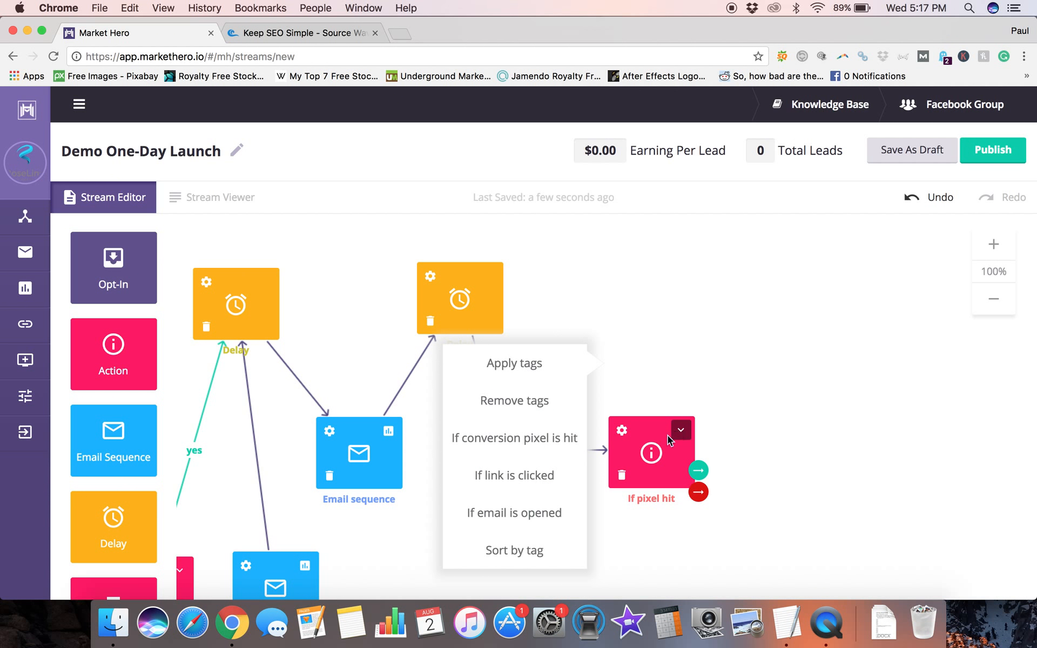
left_click(683, 313)
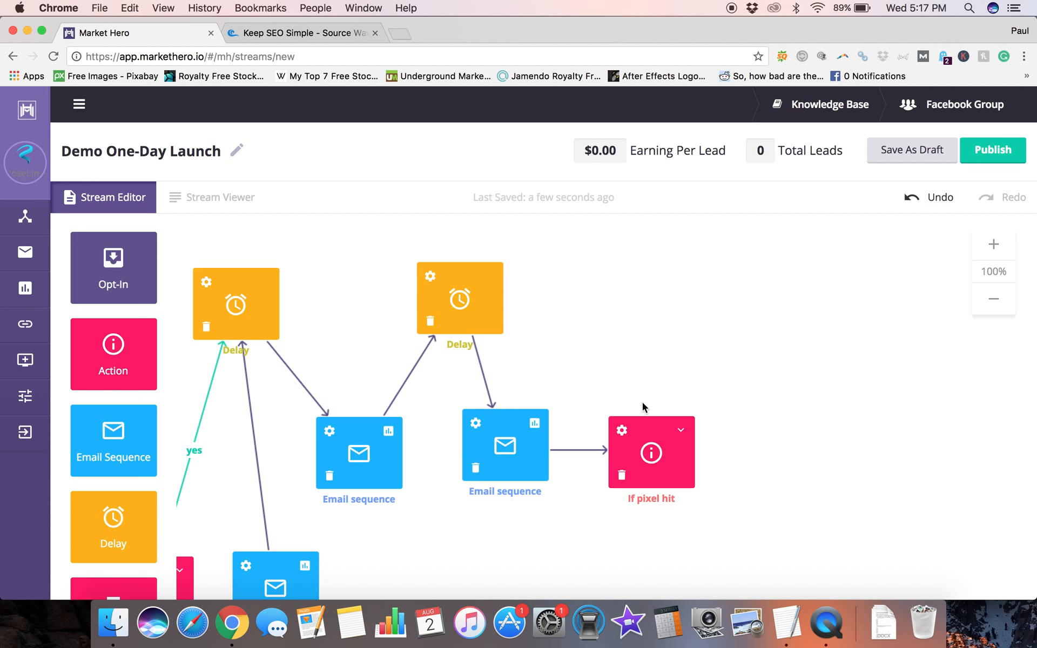
left_click(622, 431)
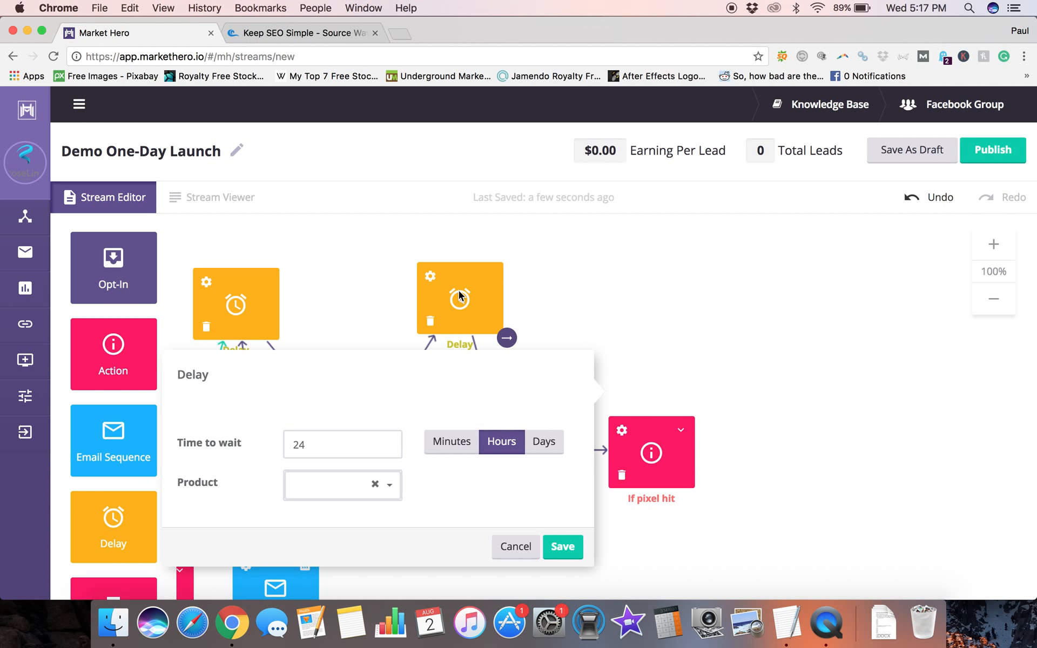
left_click_drag(326, 444, 279, 446)
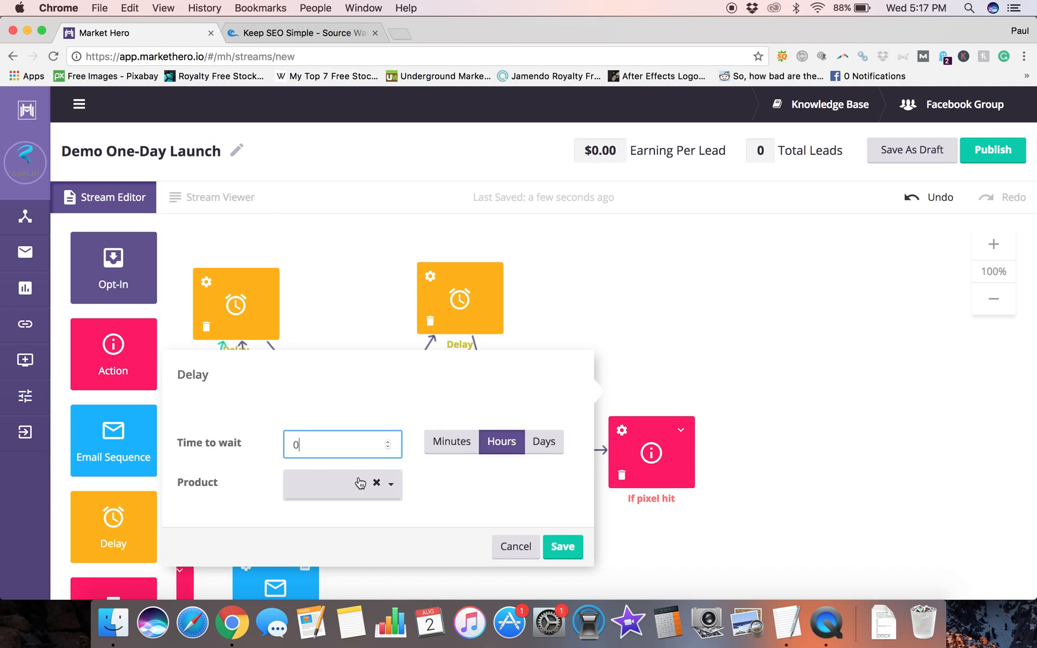
left_click(392, 488)
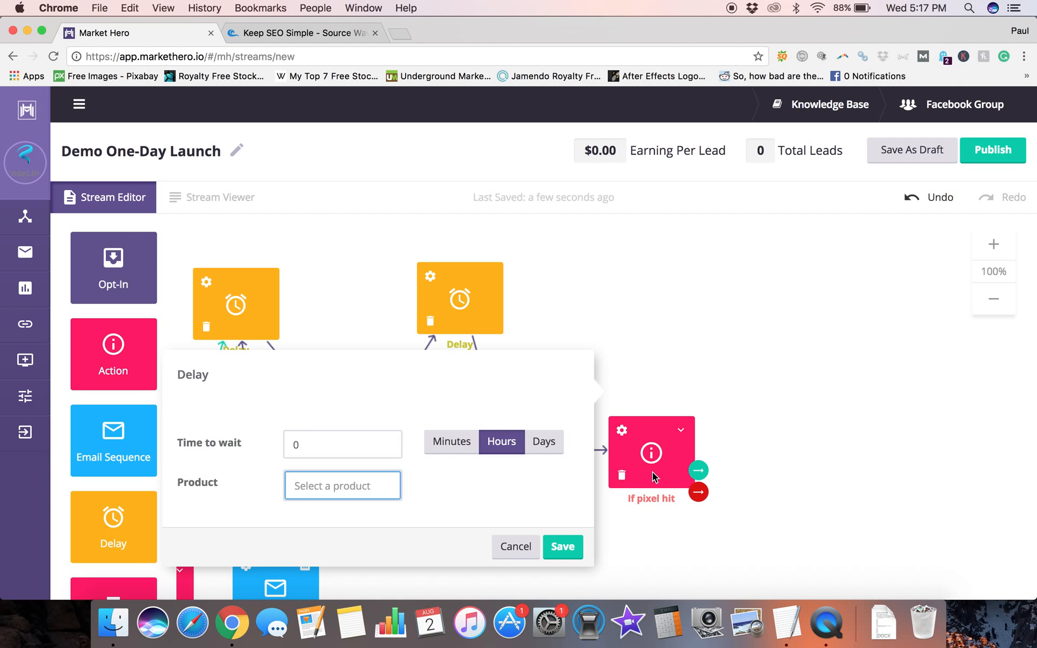
left_click(515, 547)
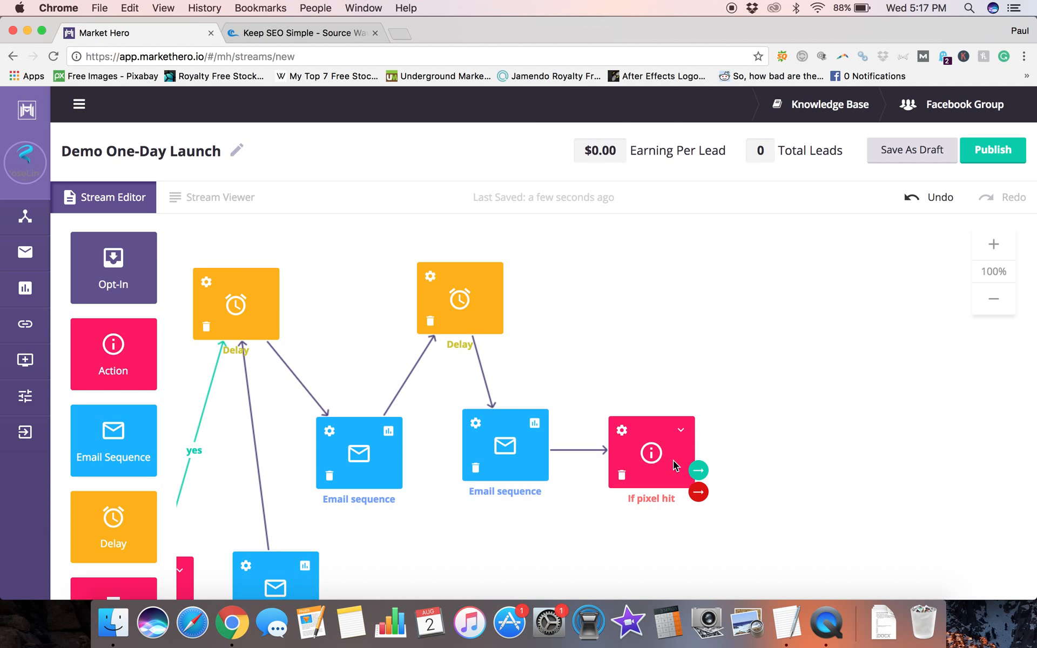
- Add an Action element above the "If pixel hit" action with the type "Apply tags"
left_click_drag(108, 358, 678, 297)
left_click(703, 282)
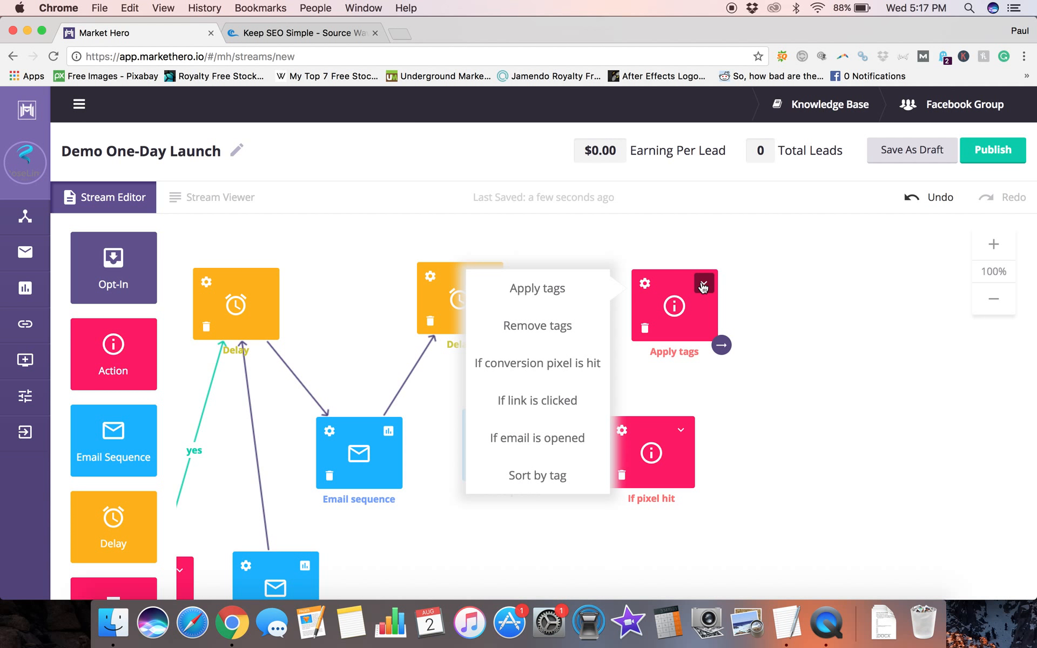
left_click(546, 293)
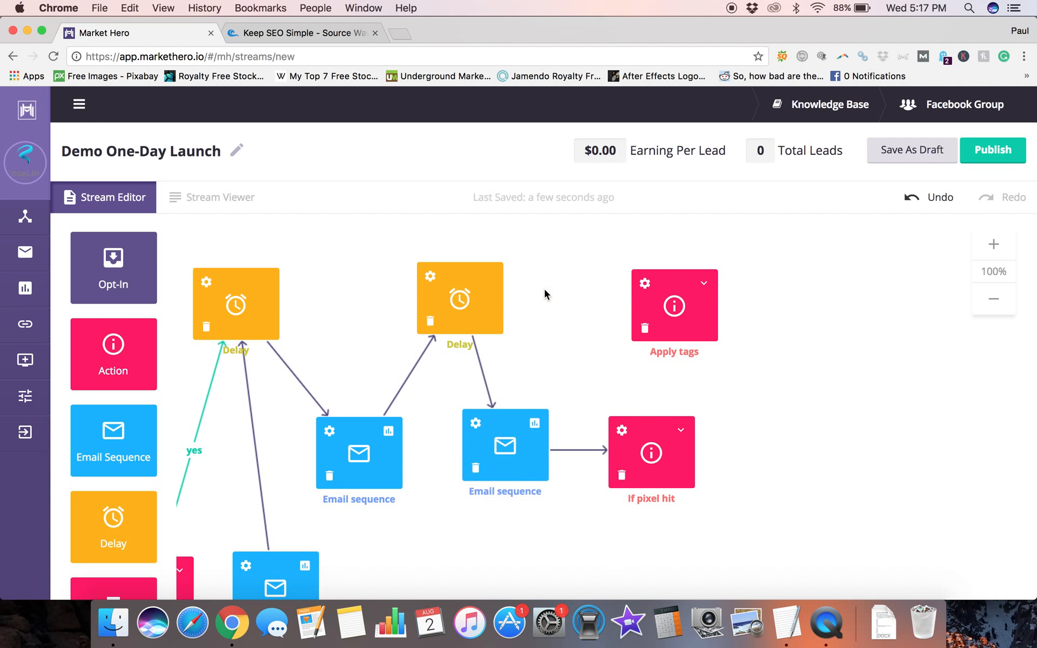
- Give the "Apply tags" action the tag "!boughtproduct" and connect the yes branch of "If pixel hit" to it
left_click(644, 285)
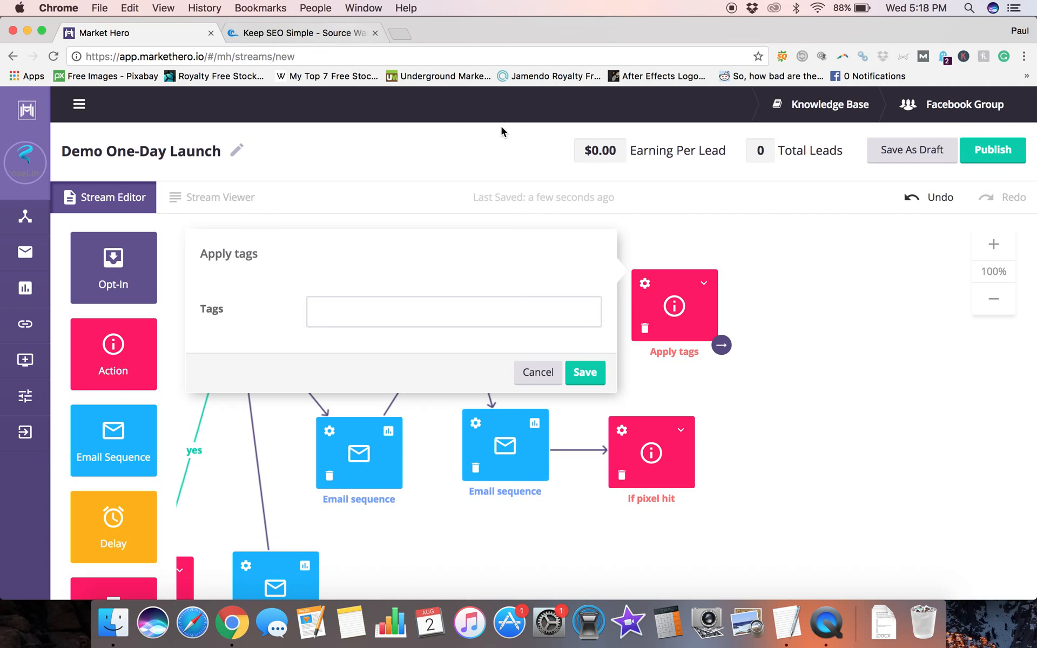
left_click(390, 308)
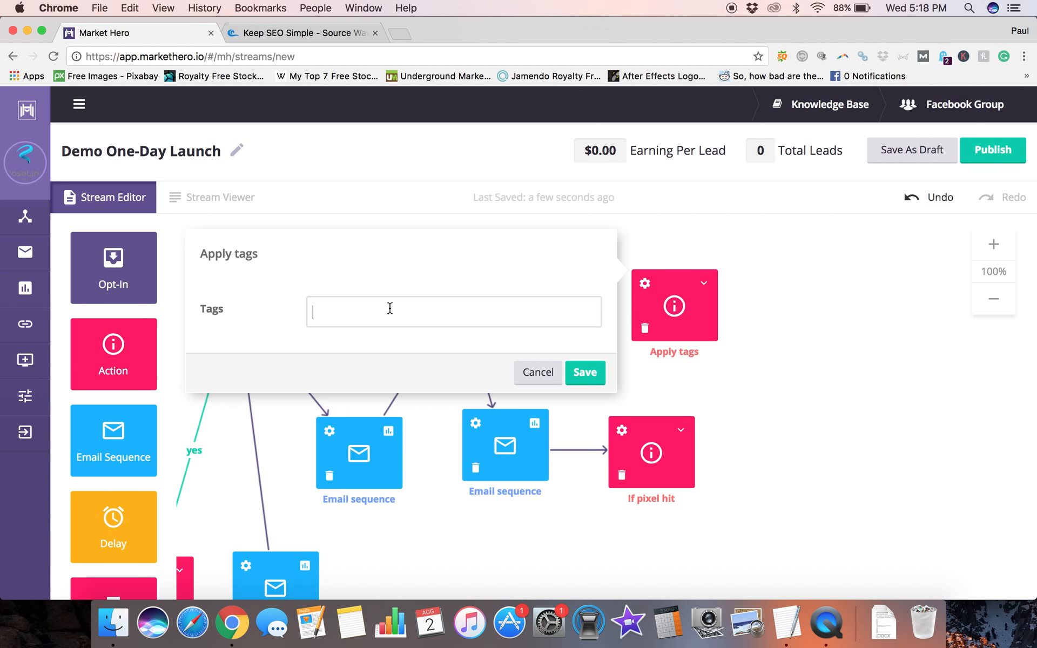
type("!")
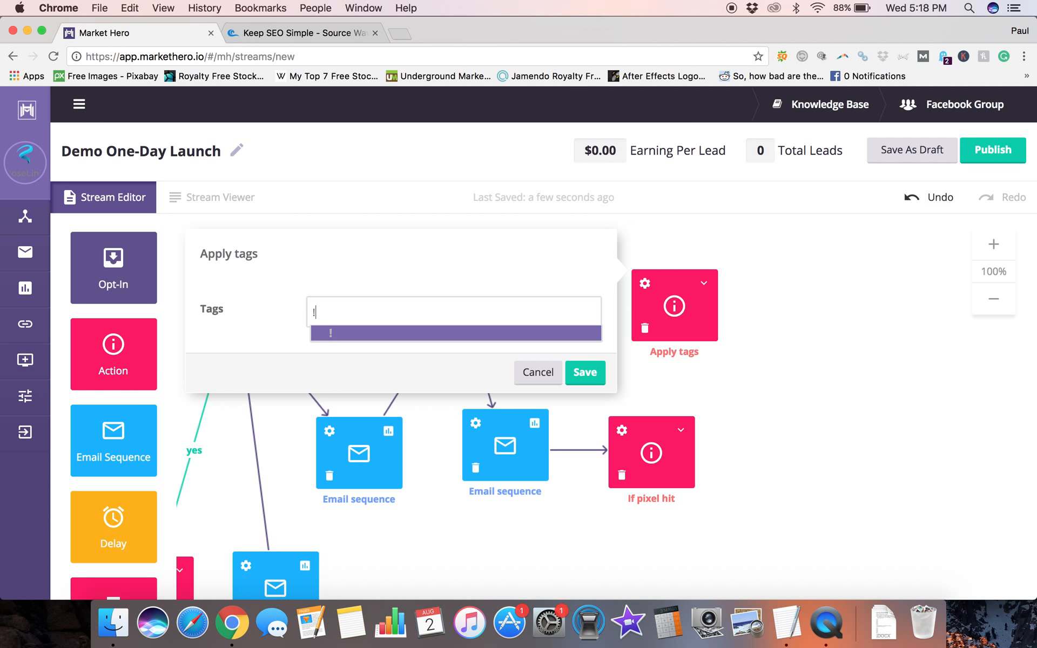
type("boughtproduct")
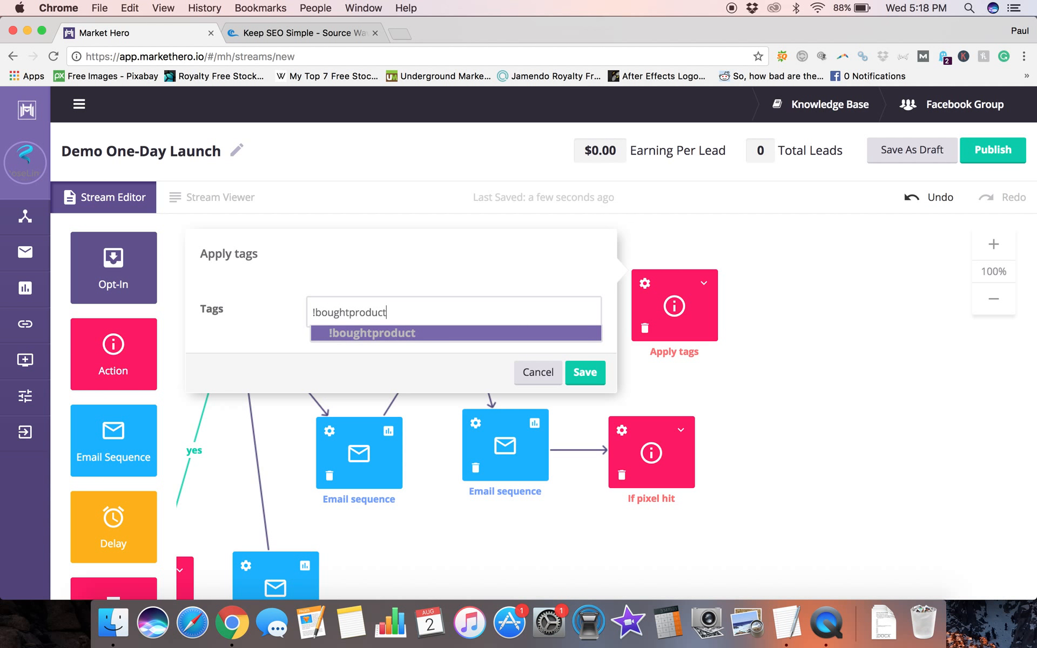
key("Return")
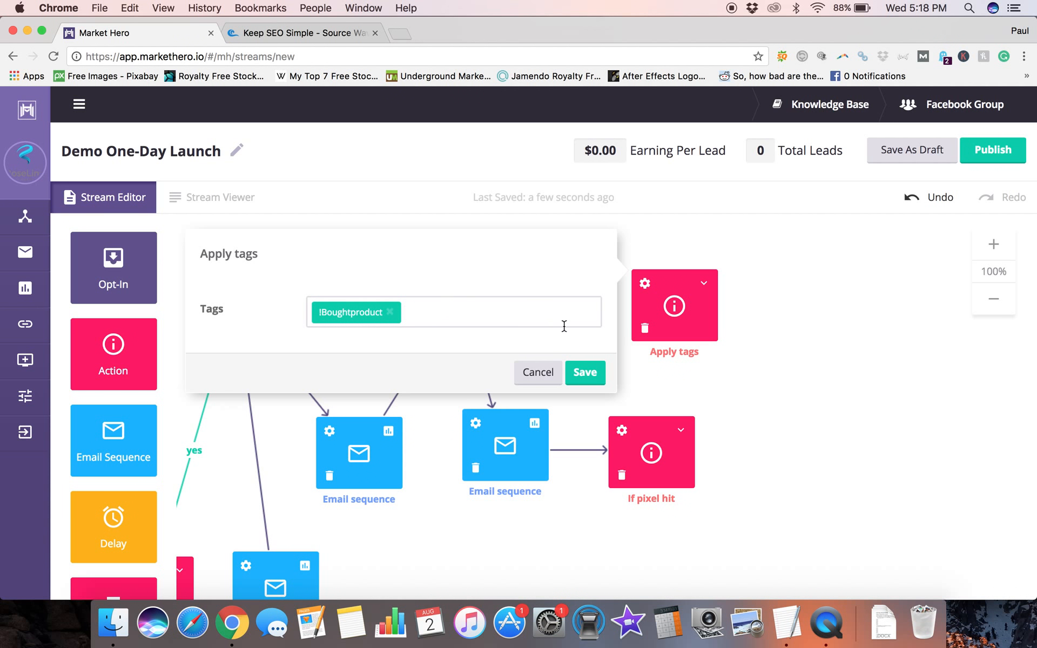
left_click(585, 372)
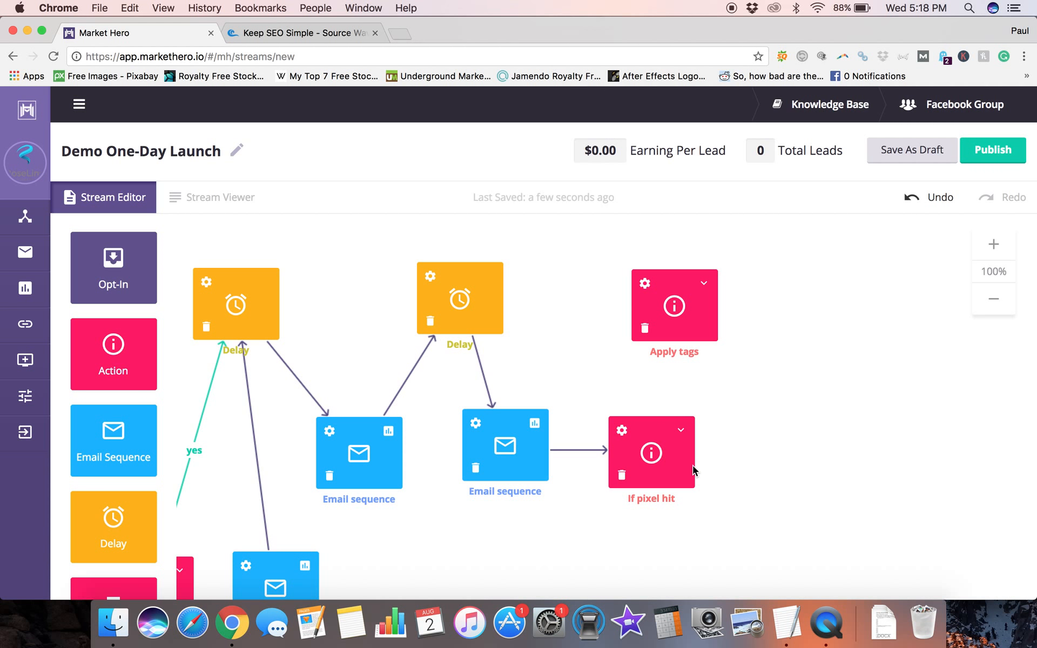
left_click_drag(698, 471, 669, 327)
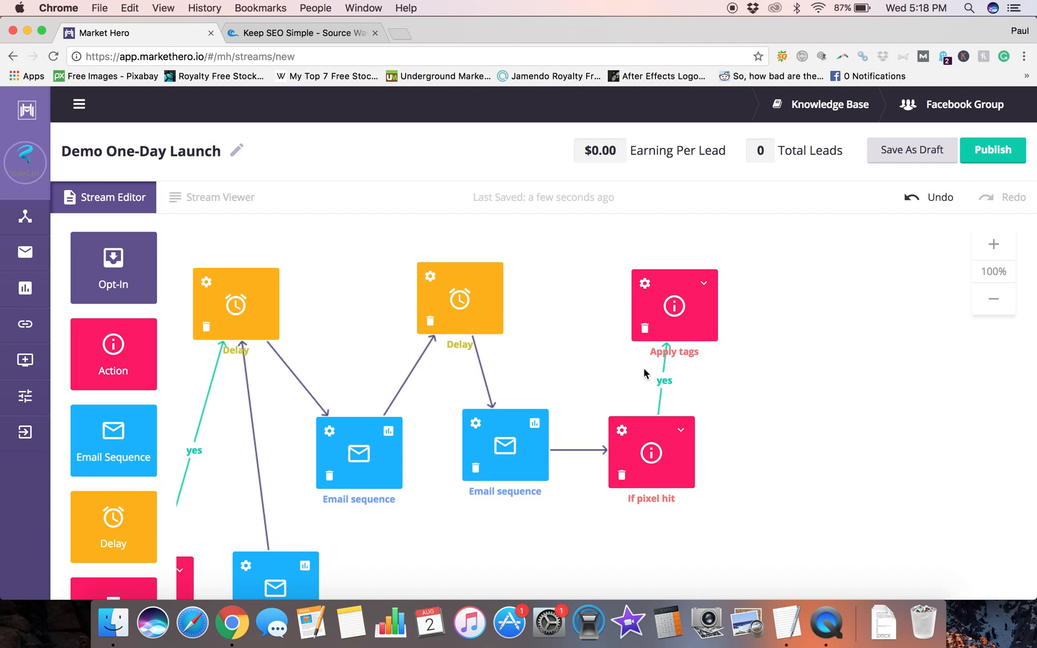
- Add a Delay element to the right of the "If pixel hit" action and open its settings
scroll(643, 368, "down", 2)
scroll(643, 369, "right", 6)
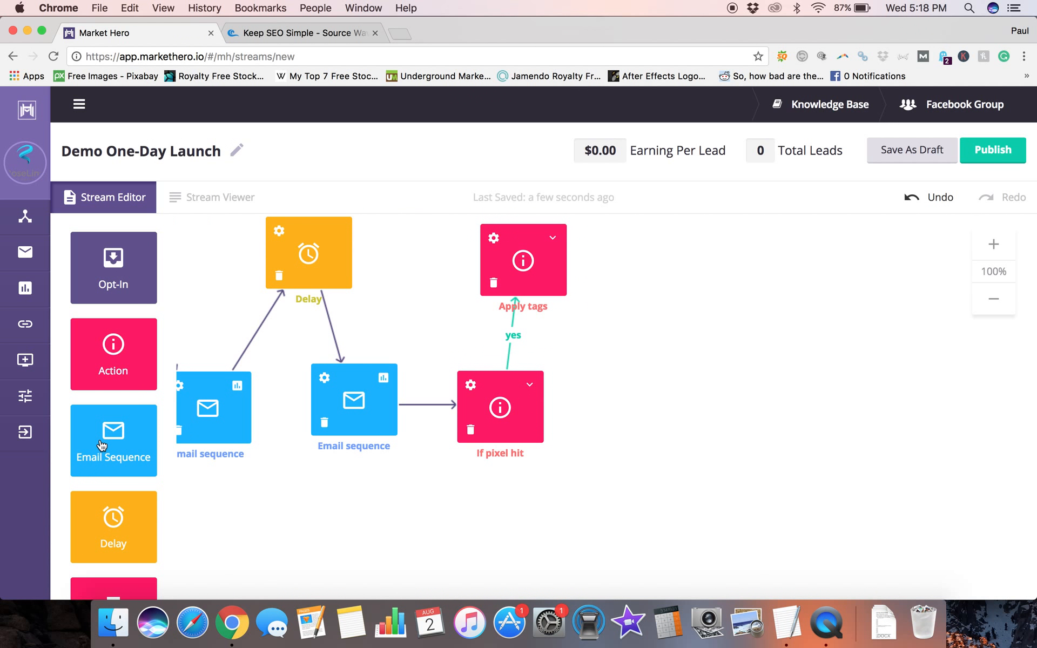
left_click_drag(113, 536, 657, 416)
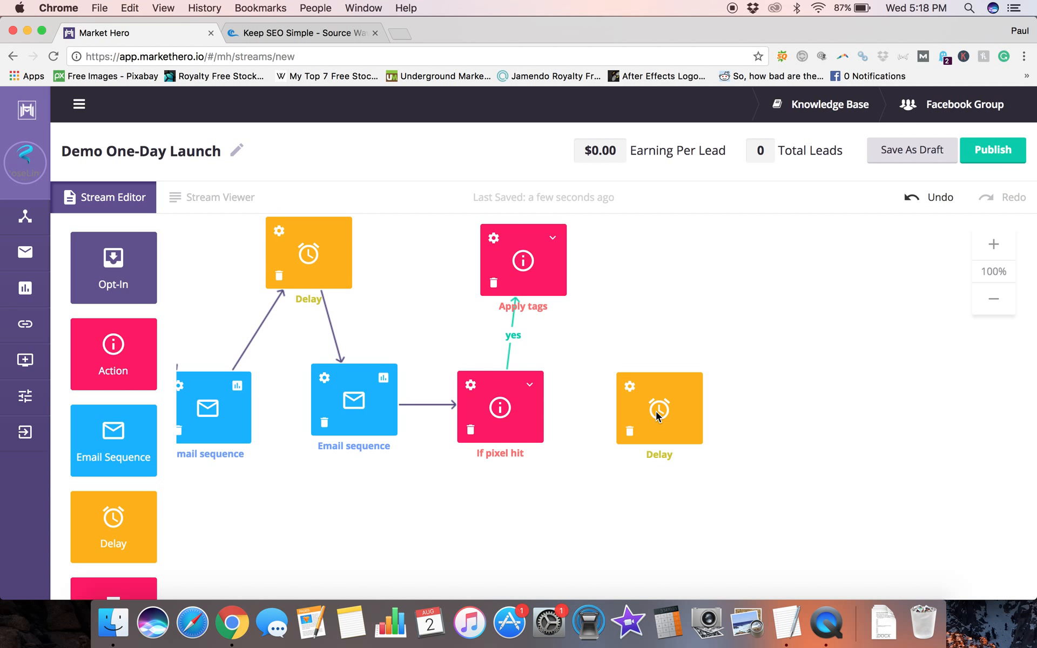
left_click(630, 386)
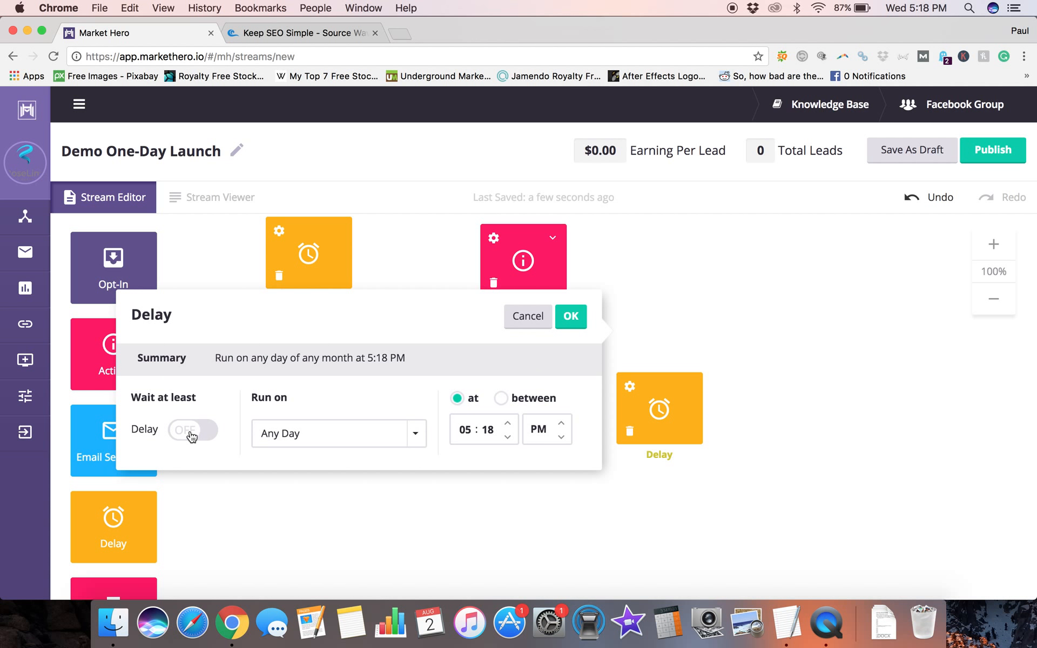
- Set the new Delay to run on a Day of Week
left_click(415, 442)
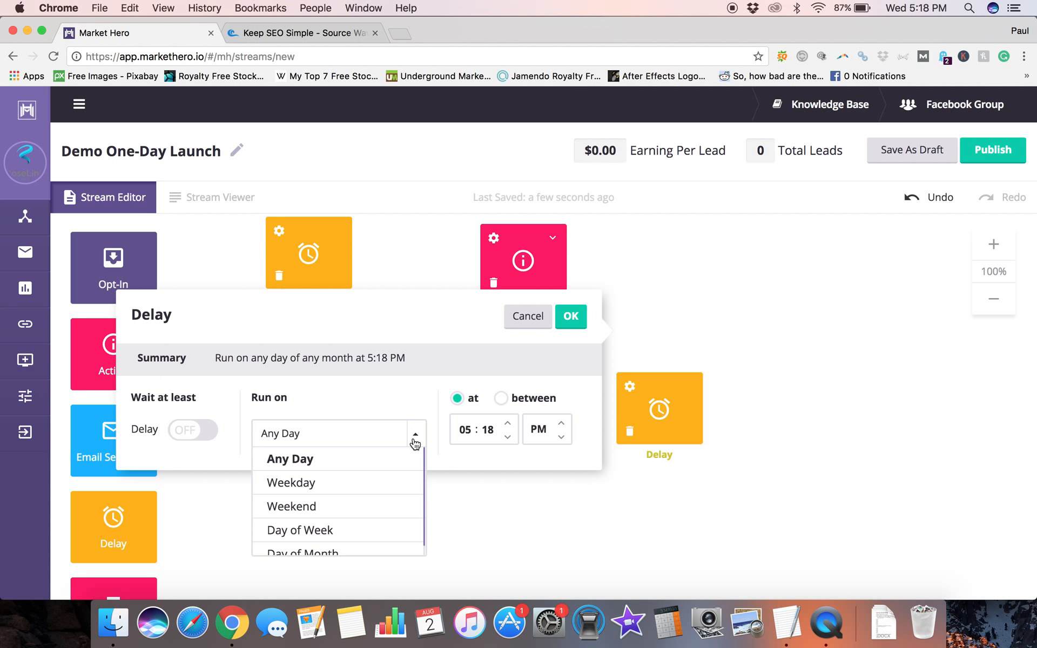
scroll(393, 470, "down", 1)
scroll(393, 471, "up", 1)
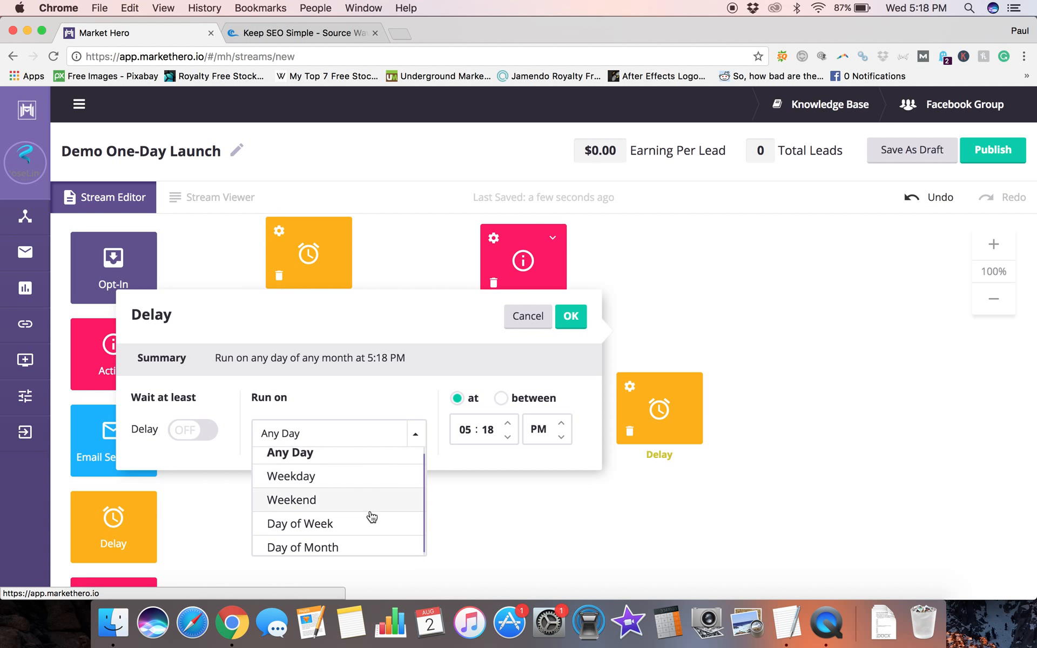
left_click(367, 526)
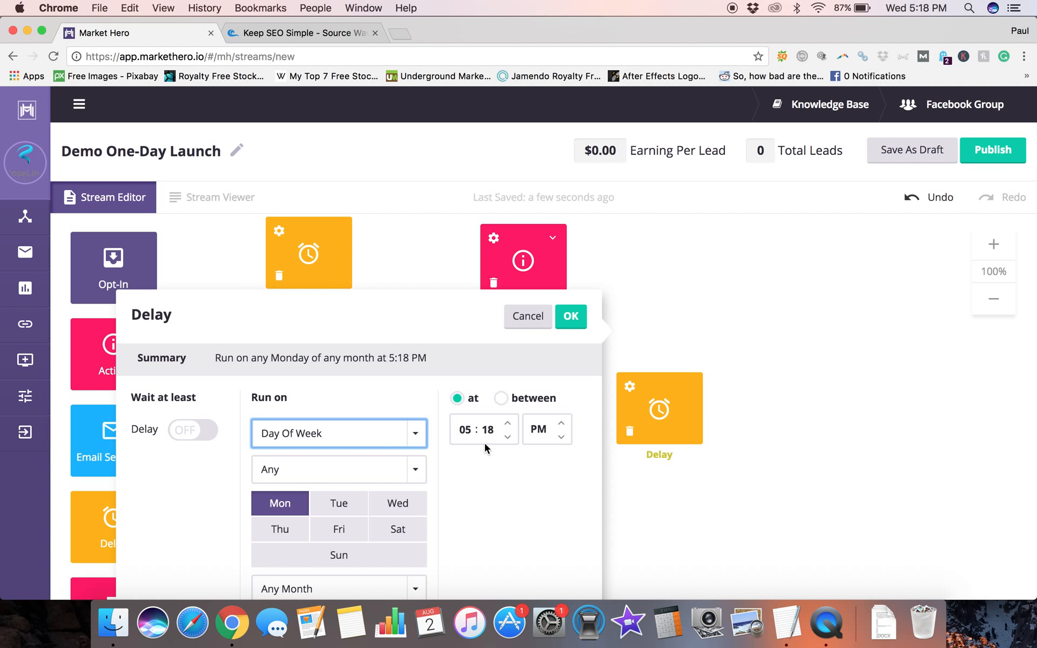
- Turn on the minimum wait for the new Delay and set it to 7 hours
left_click(193, 430)
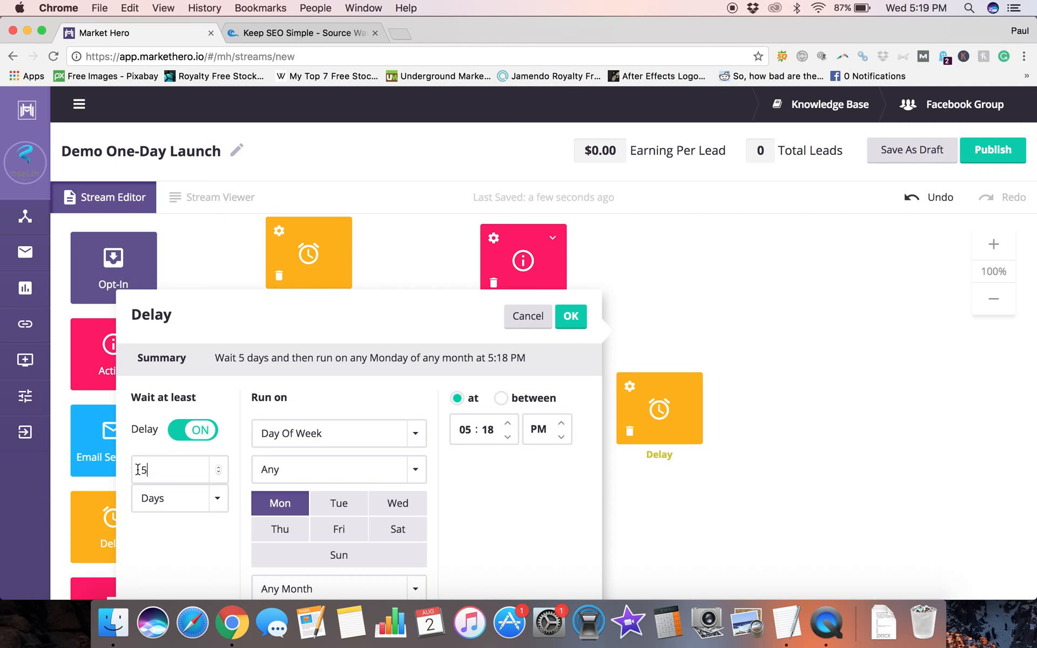
key("BackSpace")
type("7")
left_click(217, 502)
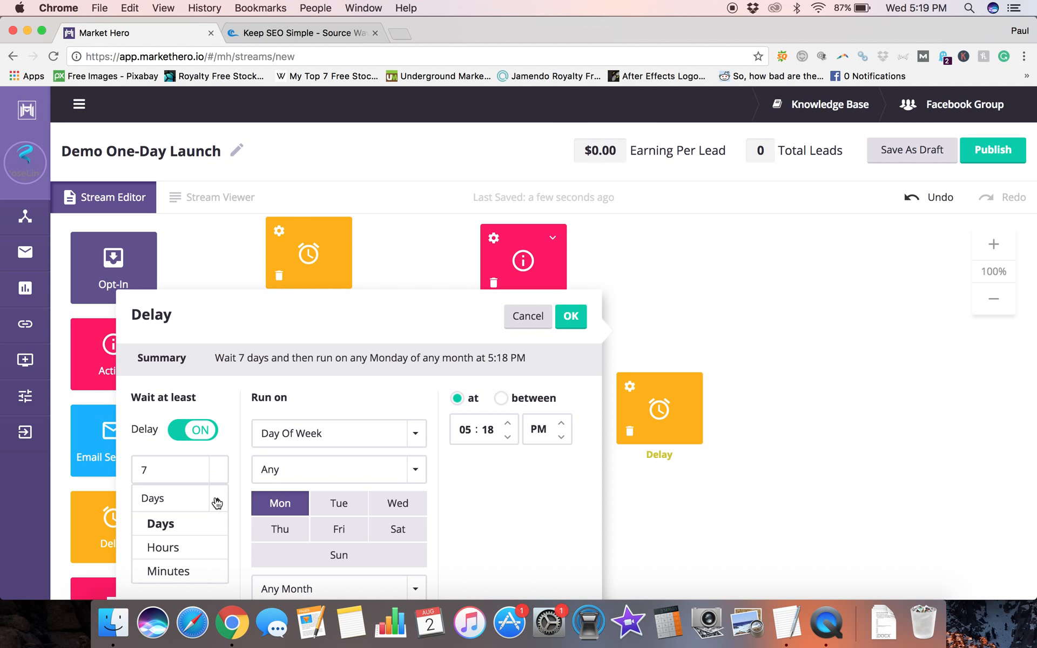
left_click(180, 548)
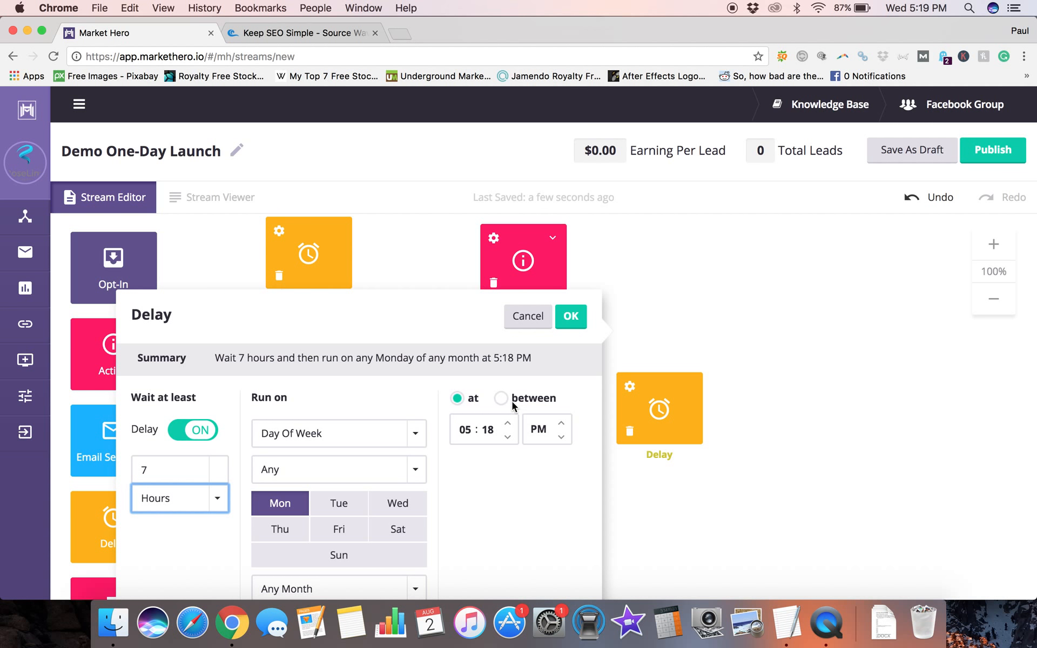
- Set the new Delay to run on Any Day and accept its settings
scroll(408, 405, "down", 1)
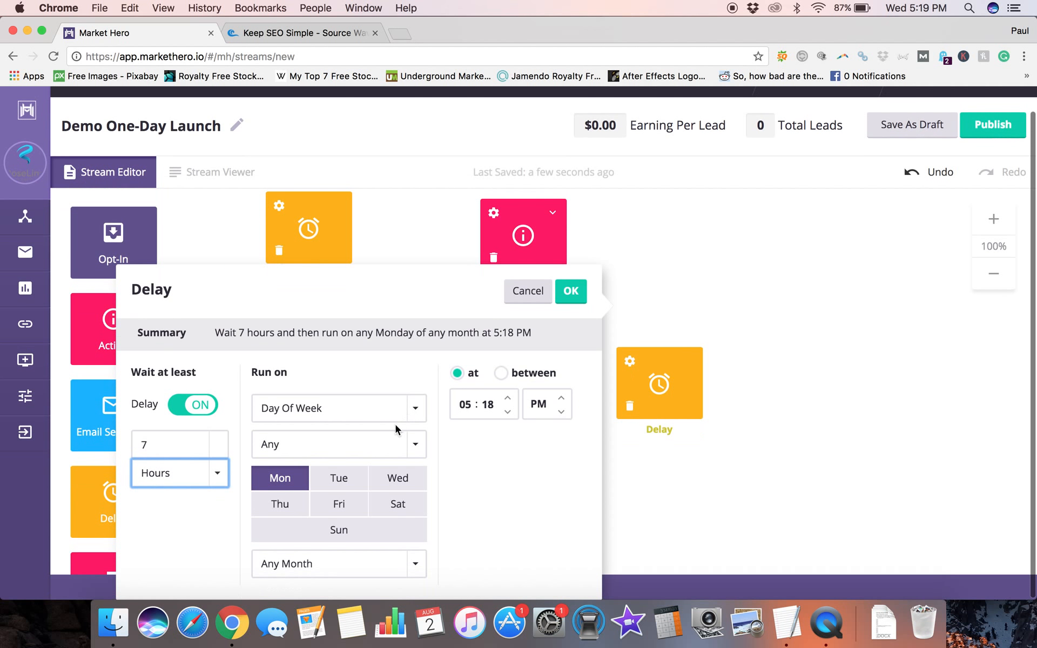
left_click(414, 418)
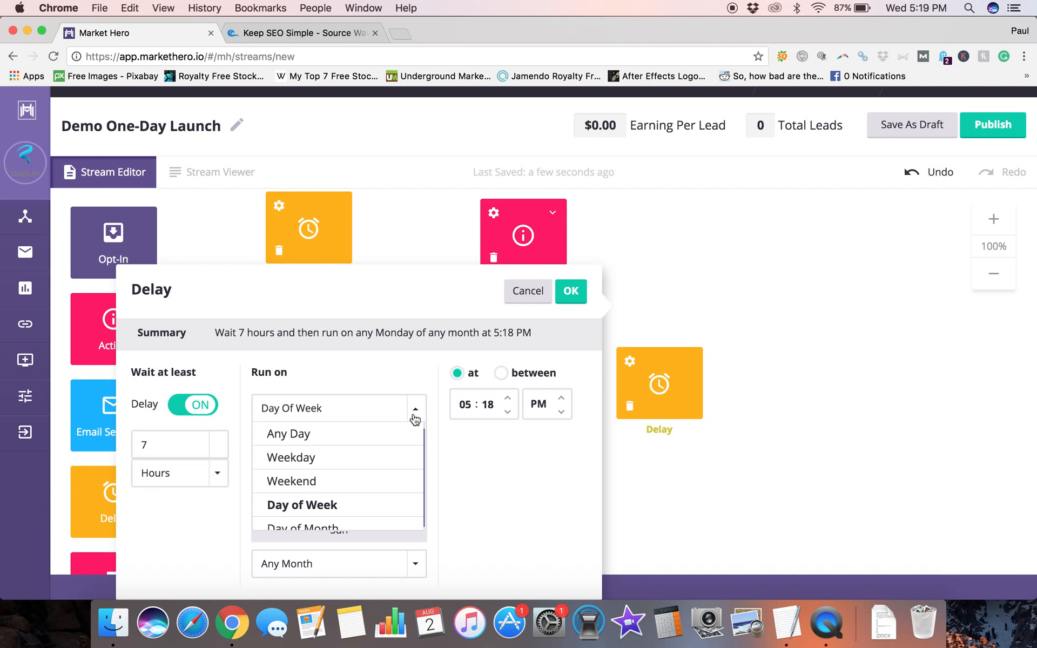
left_click(398, 435)
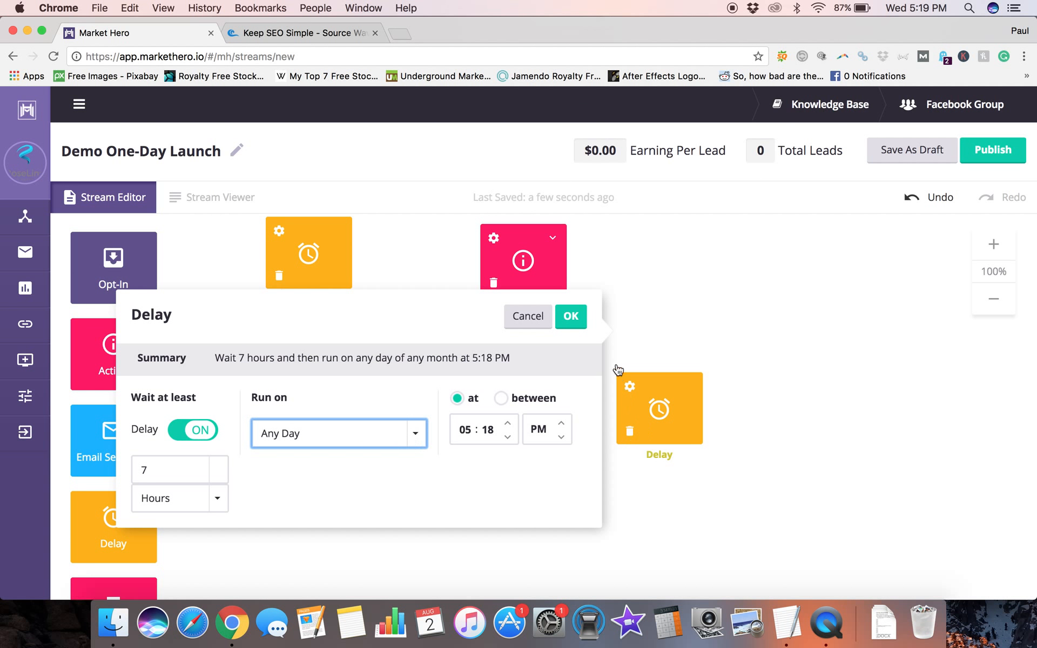
left_click(571, 316)
- Connect the no branch of "If pixel hit" to the new Delay and move that Delay below the row
mouse_move(529, 426)
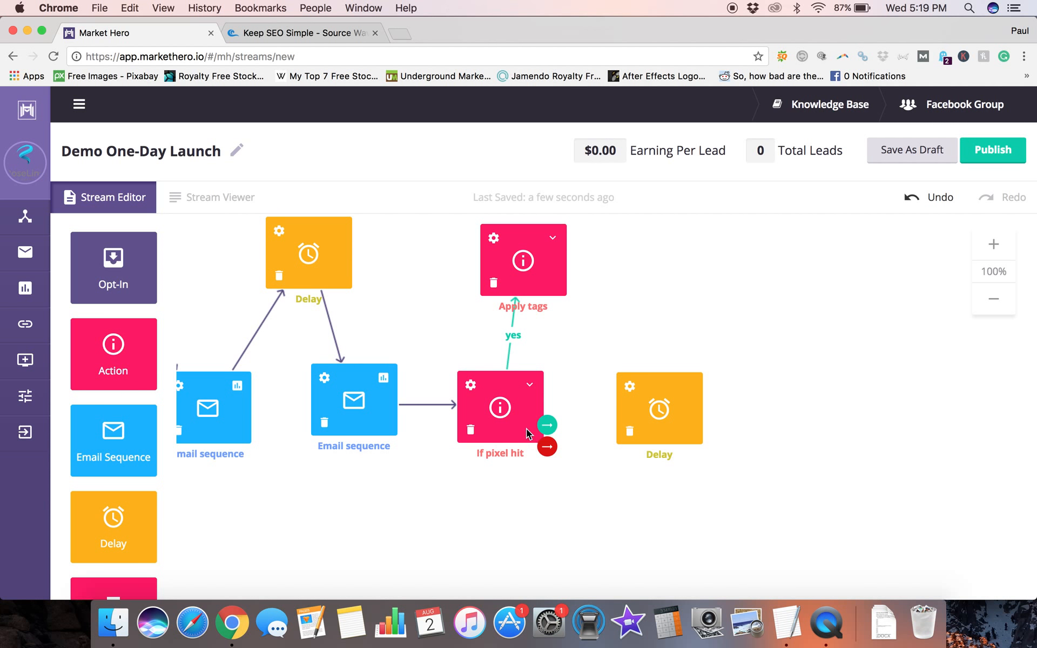
left_click_drag(549, 451, 549, 452)
left_click_drag(647, 430, 613, 539)
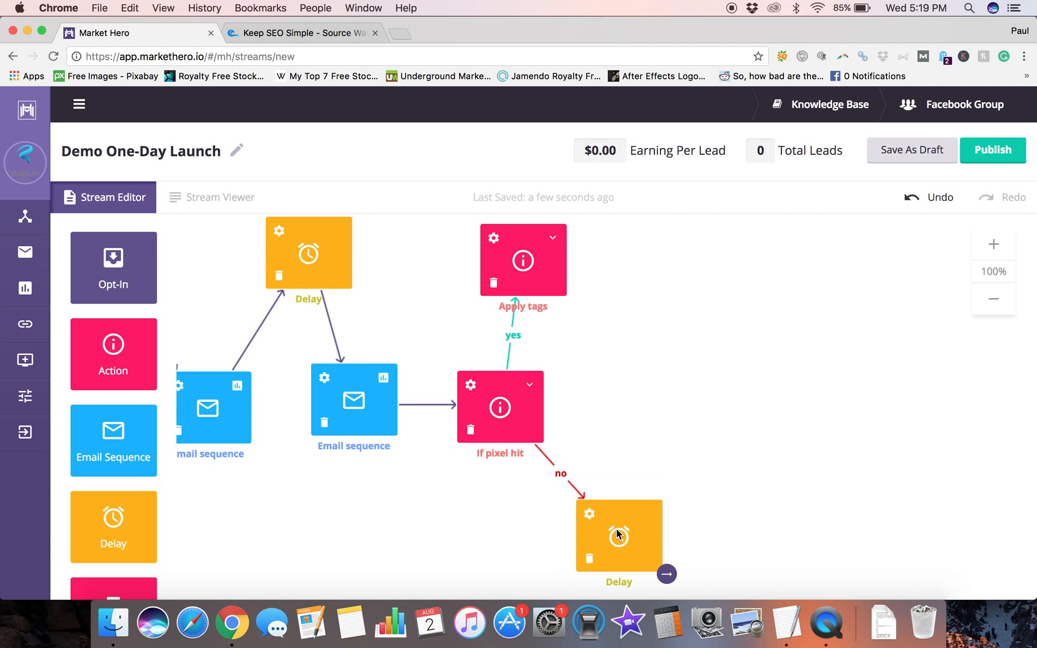
- Add an Email Sequence above the new Delay and connect the Delay to it
left_click_drag(111, 439, 636, 420)
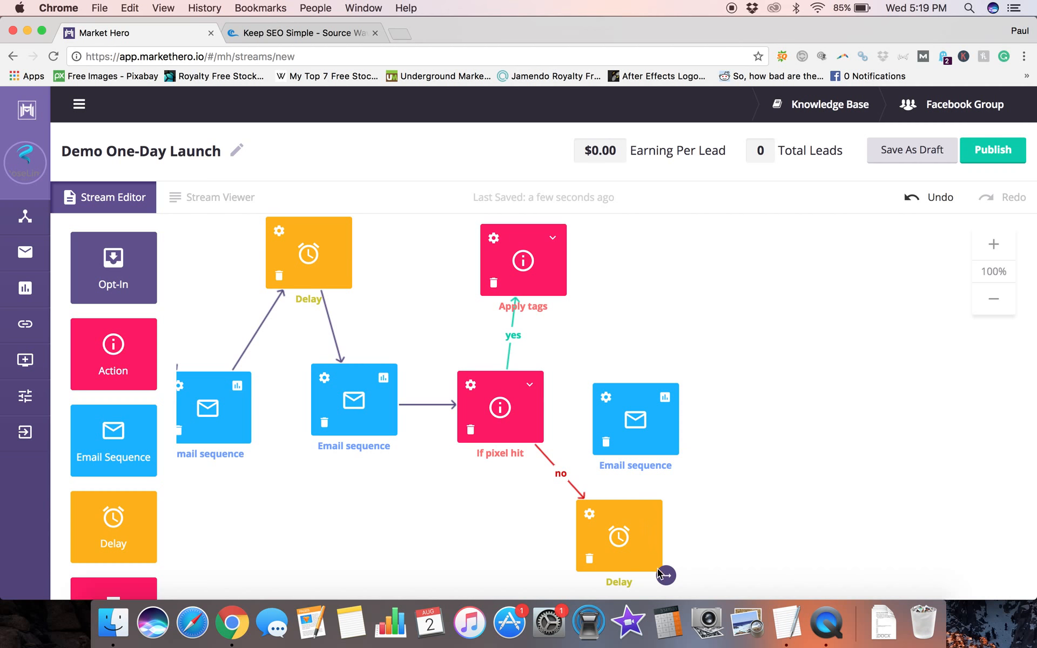
left_click_drag(666, 579, 633, 437)
- Add an Action element to the right of the newest email sequence with the type "If conversion pixel is hit", leaving its settings at their defaults
left_click_drag(108, 349, 765, 419)
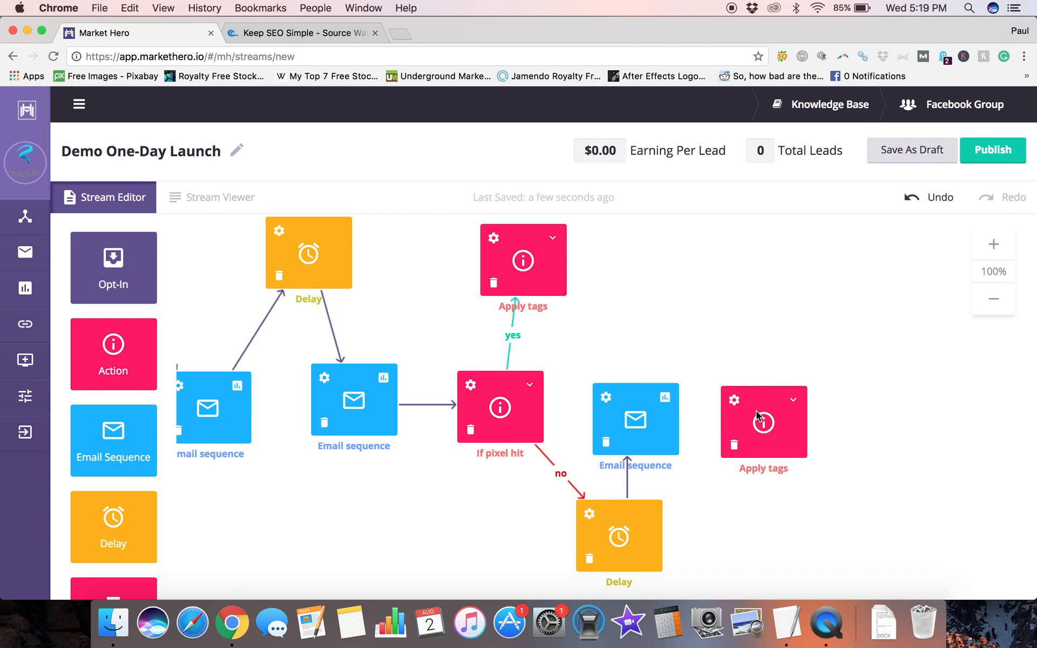
left_click(793, 399)
left_click(648, 393)
left_click(733, 401)
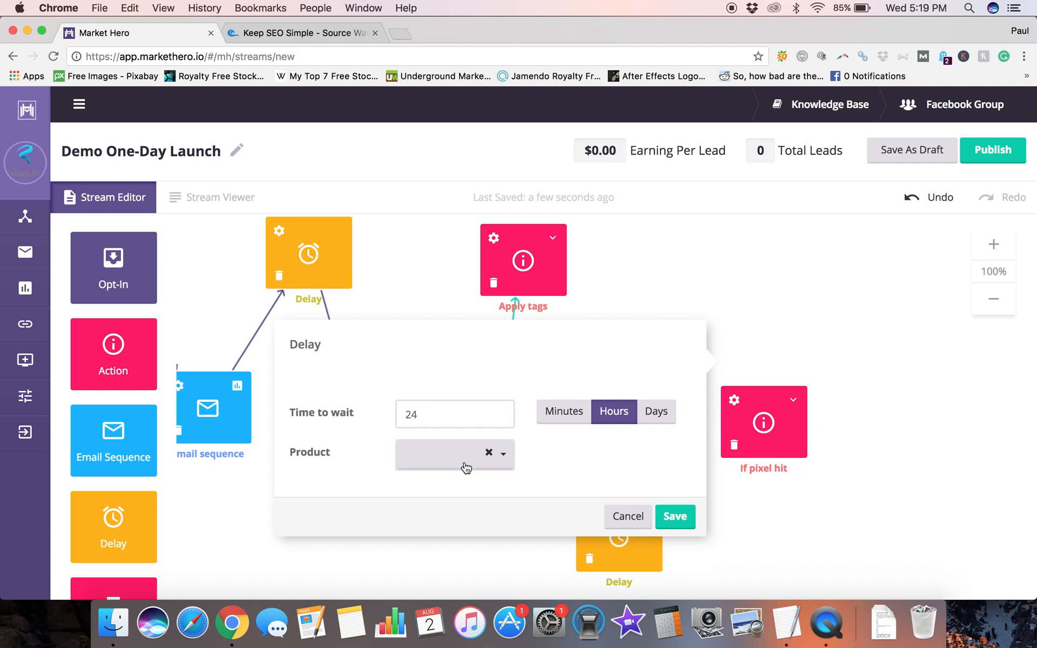
left_click(621, 512)
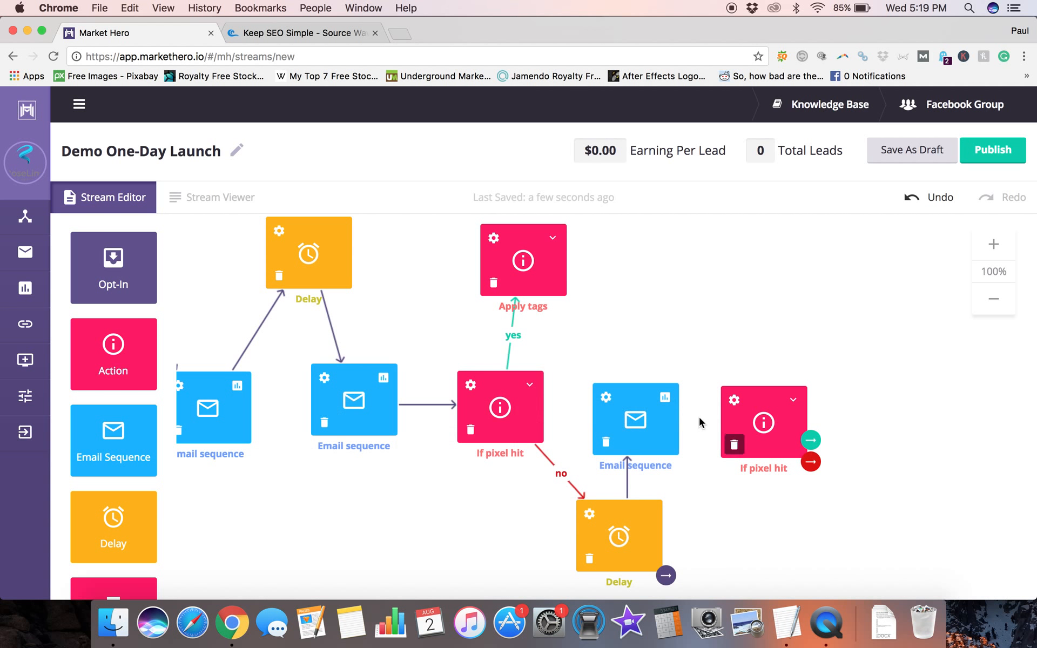
- Connect the newest email sequence to the second "If pixel hit" action, and that action's yes branch to "Apply tags"
left_click(729, 429)
left_click(811, 441)
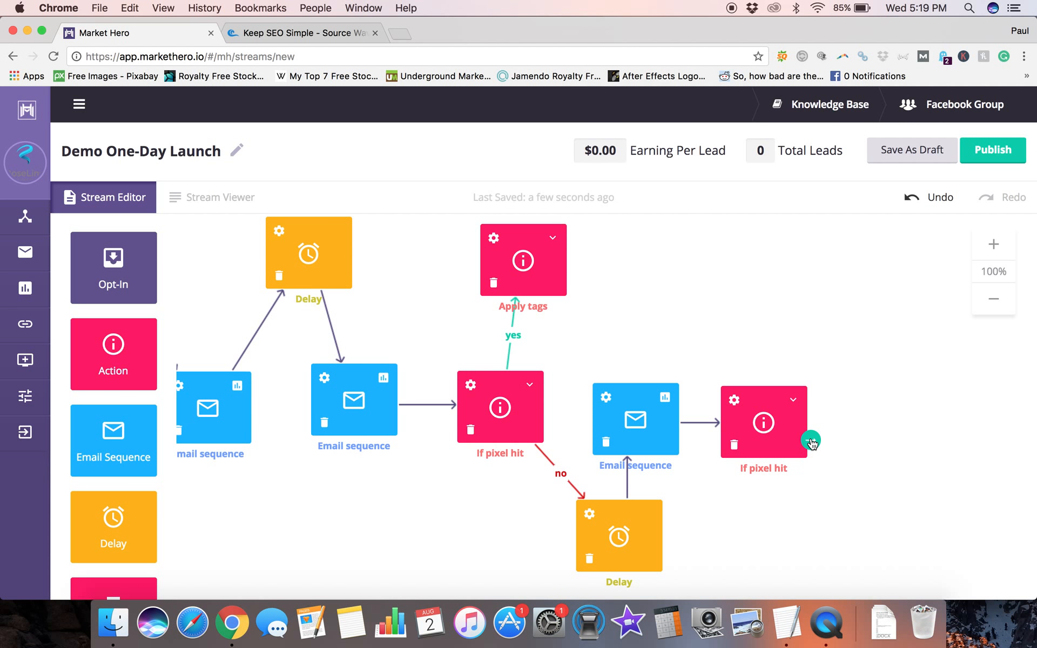
left_click_drag(812, 442, 748, 369)
left_click_drag(695, 345, 558, 278)
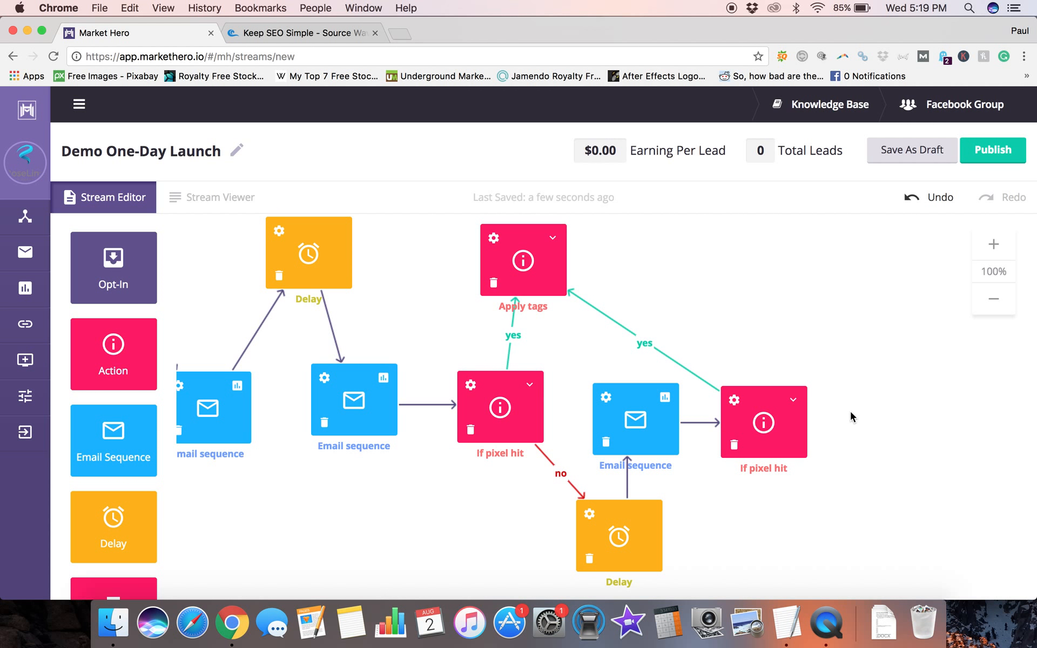
- Add another Delay element below the second "If pixel hit" action
scroll(838, 433, "right", 2)
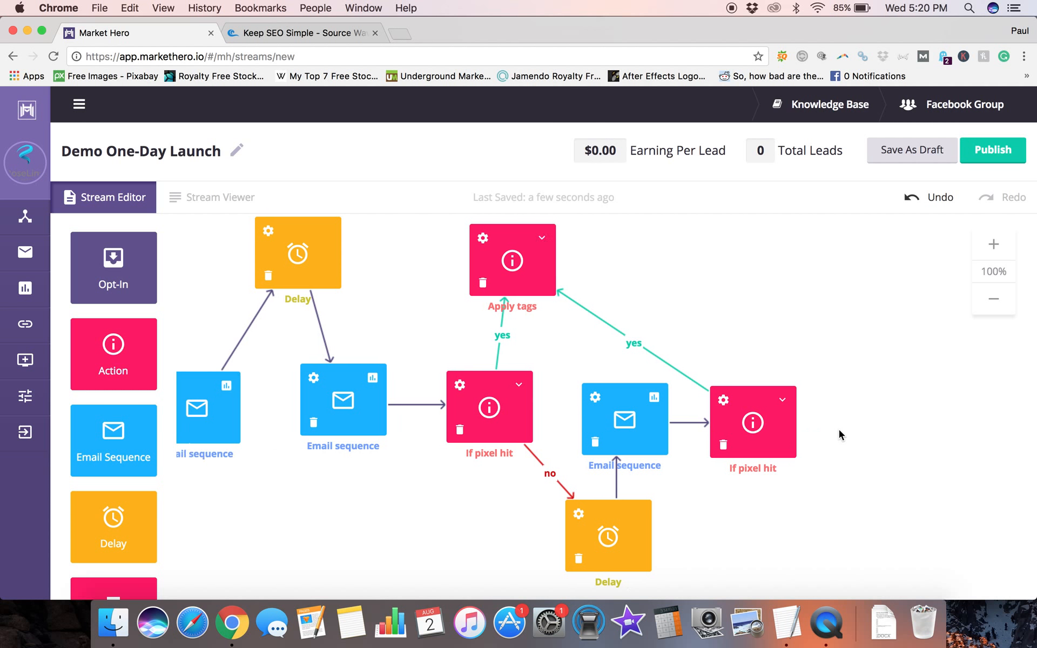
scroll(840, 434, "right", 5)
left_click_drag(128, 532, 687, 543)
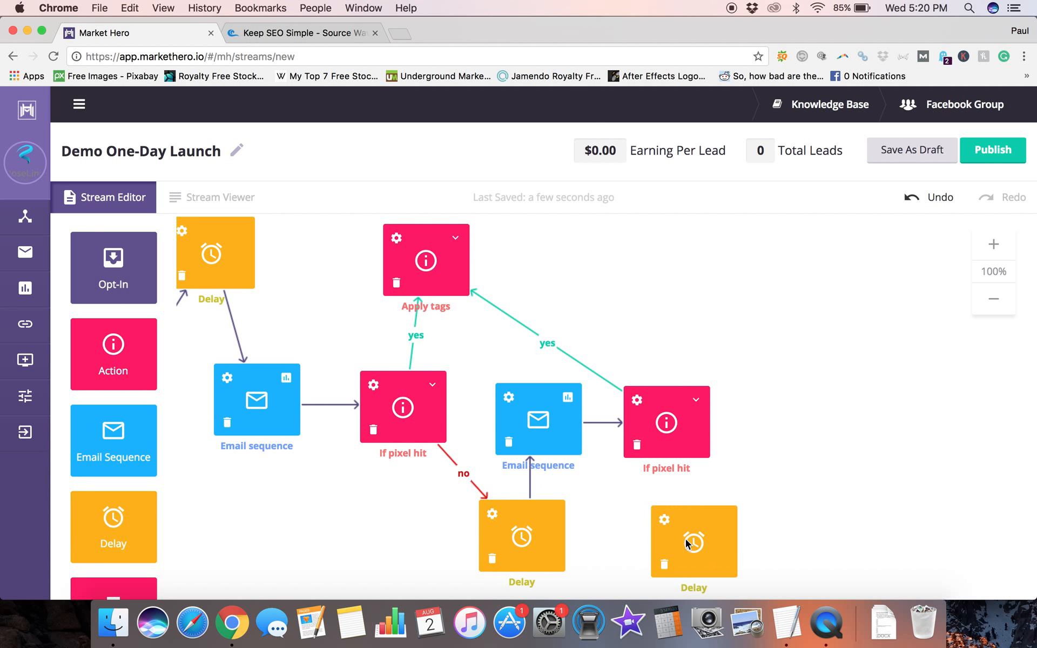
- Connect the second "If pixel hit" action's no branch to the Delay below it and set that Delay to wait 8 hours
mouse_move(713, 462)
left_click_drag(713, 461, 710, 525)
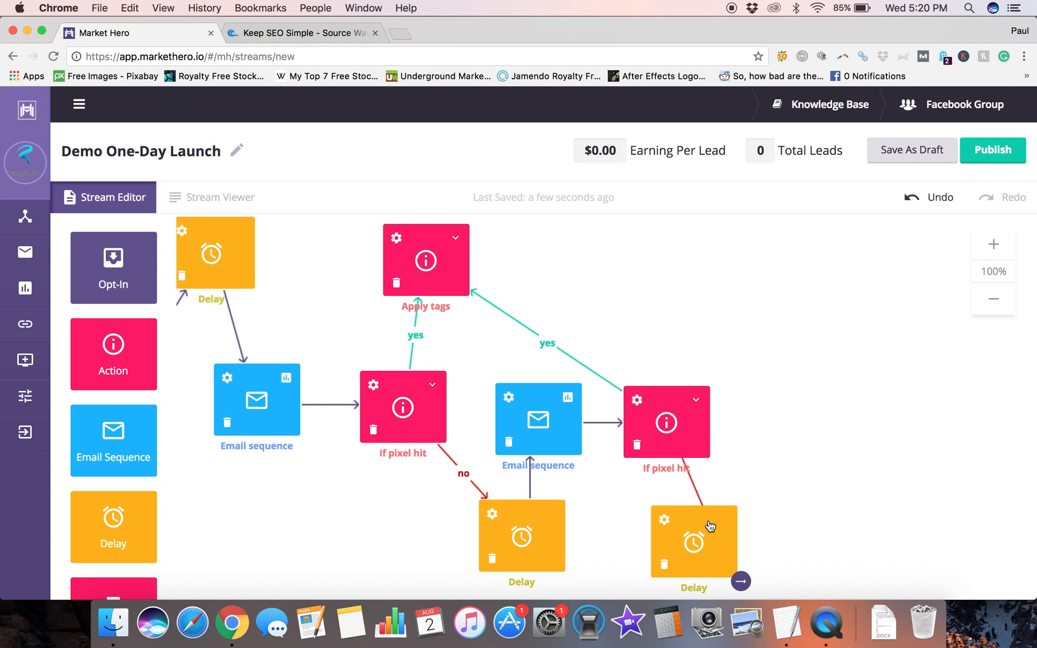
left_click(665, 520)
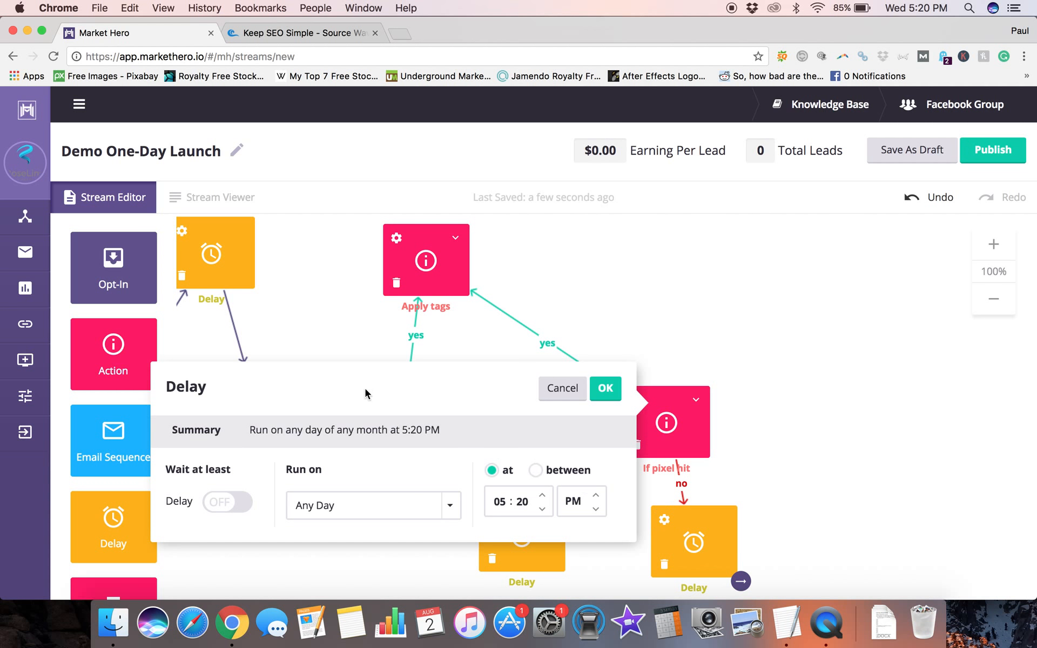
left_click(227, 501)
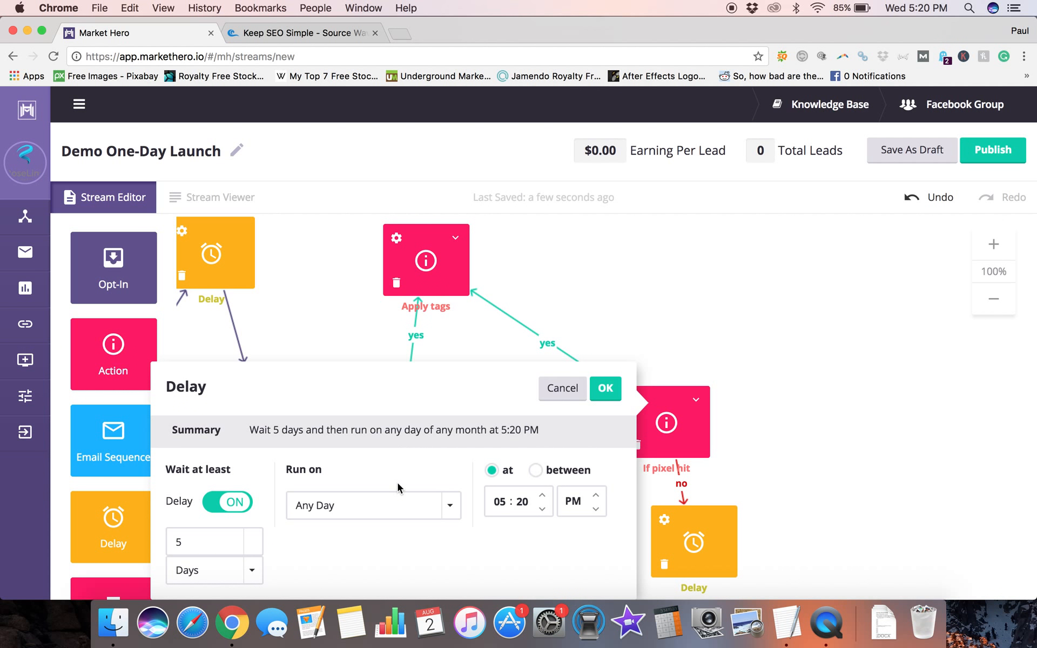
left_click_drag(183, 544, 164, 546)
type("8")
left_click(251, 570)
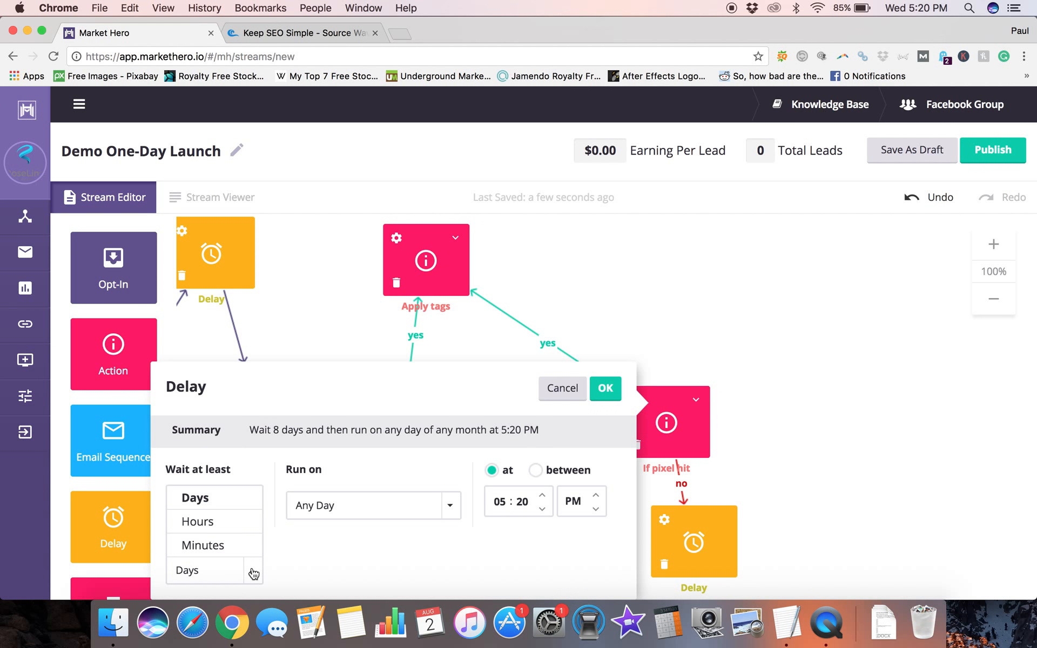
left_click(212, 528)
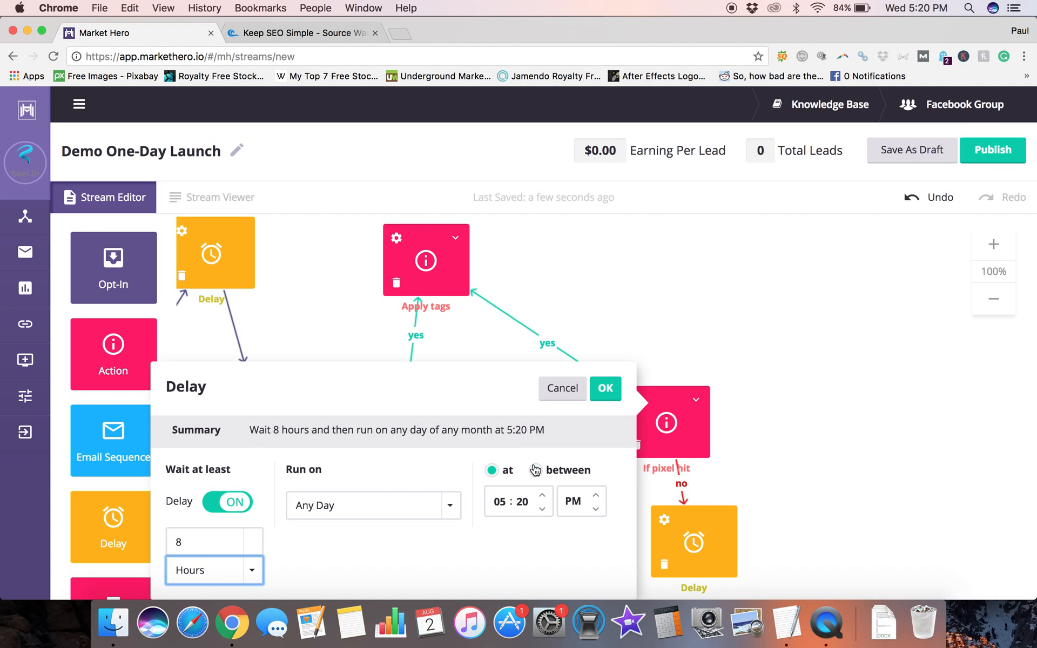
left_click(606, 389)
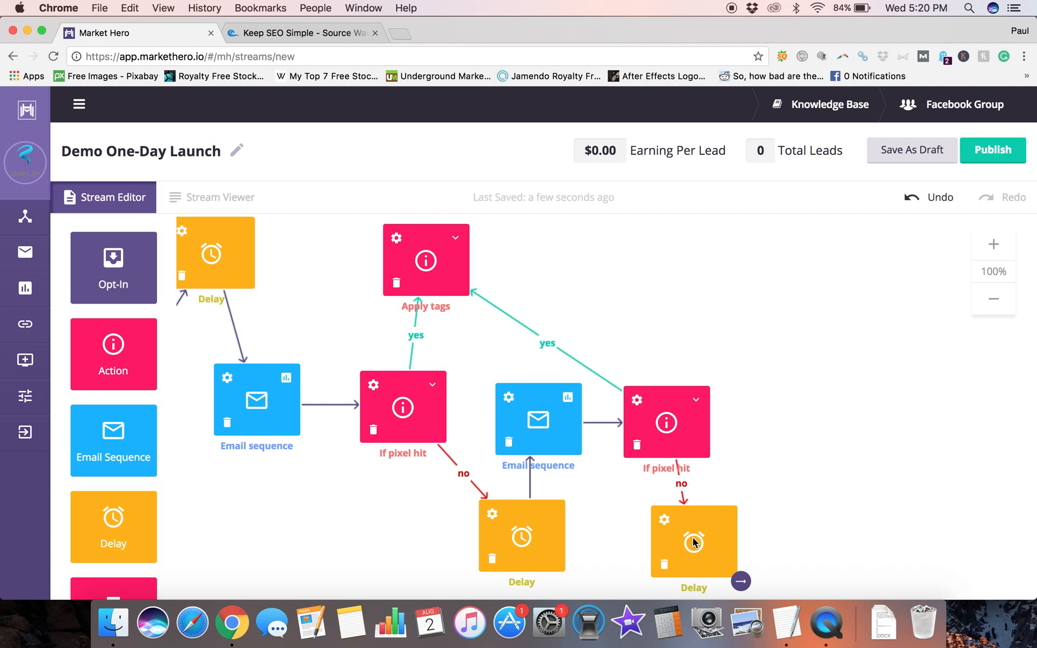
- Add an Email Sequence to the right of the second "If pixel hit" action and connect the 8-hour Delay to it
left_click_drag(112, 440, 797, 418)
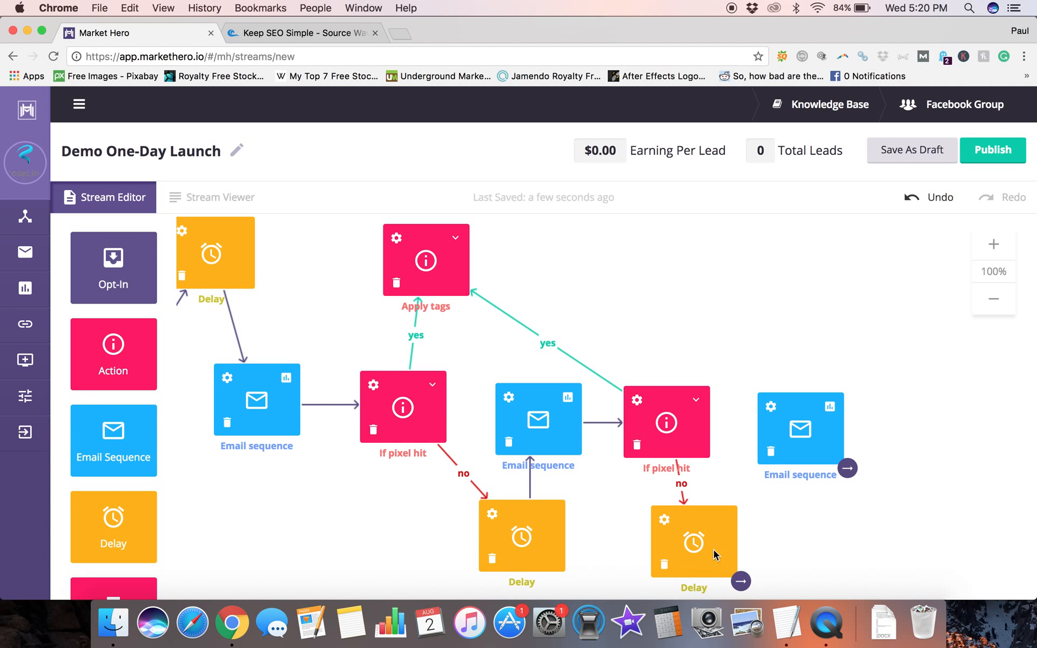
left_click_drag(740, 581, 777, 454)
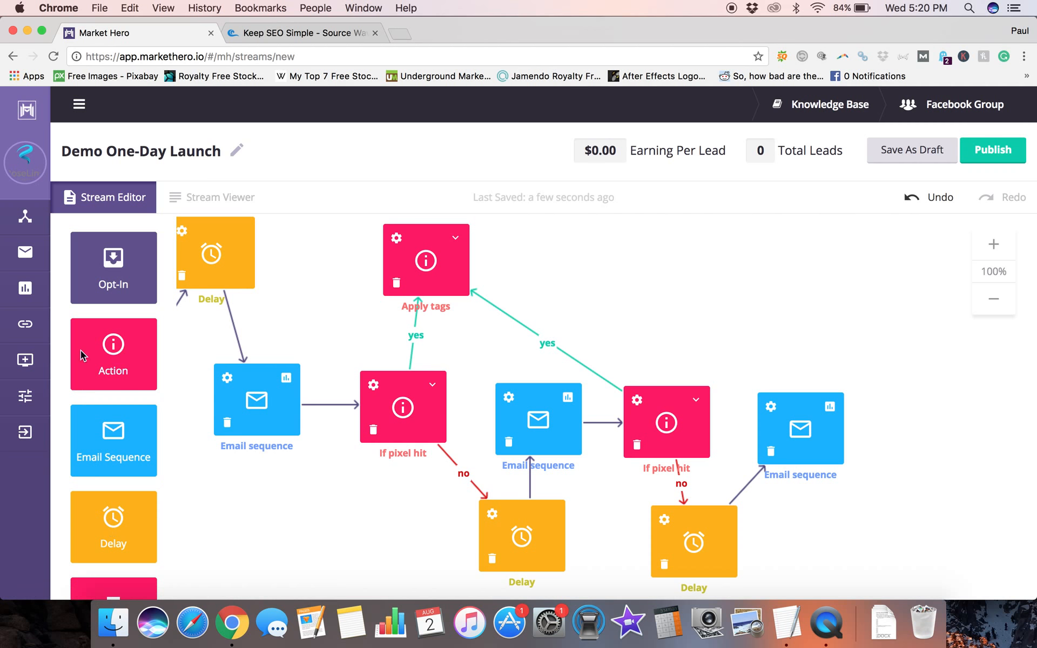
- Add an "If conversion pixel is hit" action above the newest email sequence and connect that sequence to it
left_click_drag(108, 348, 788, 312)
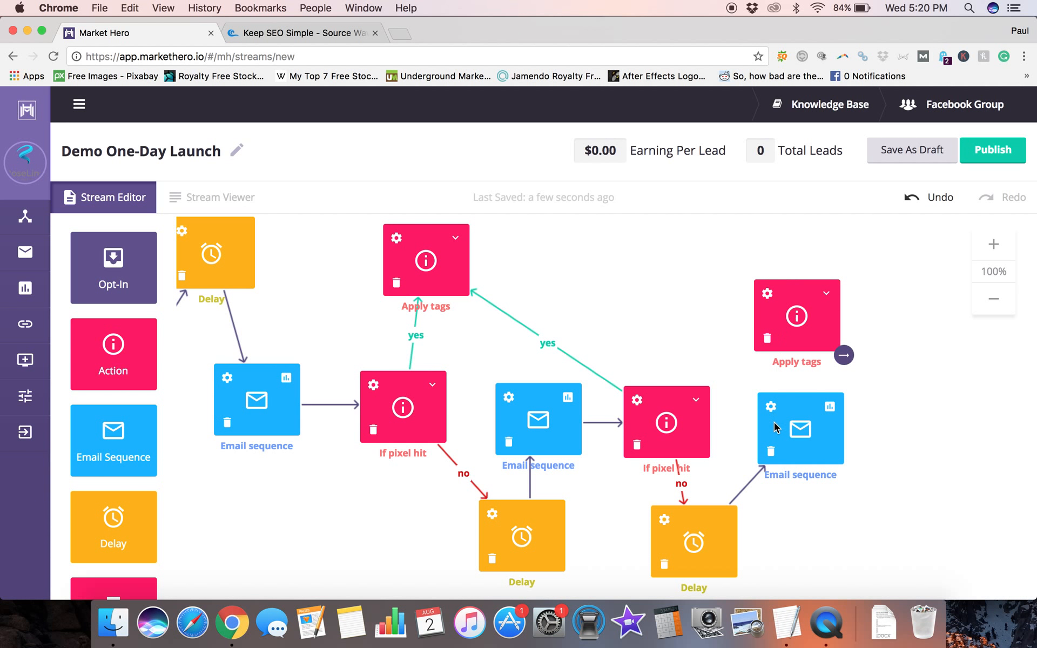
left_click(826, 293)
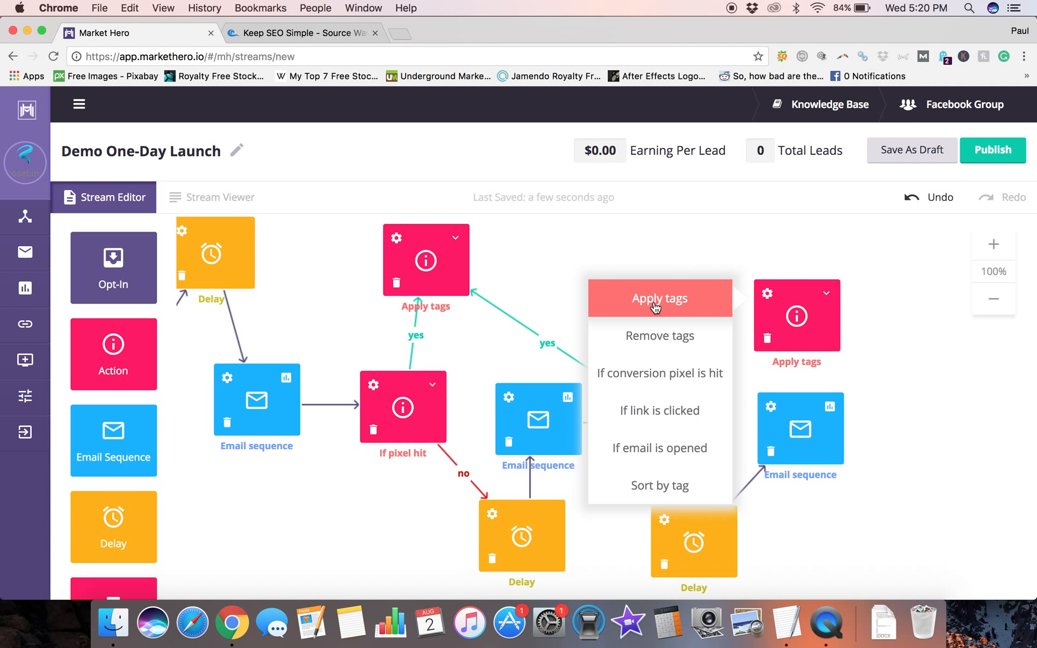
left_click(655, 374)
mouse_move(838, 459)
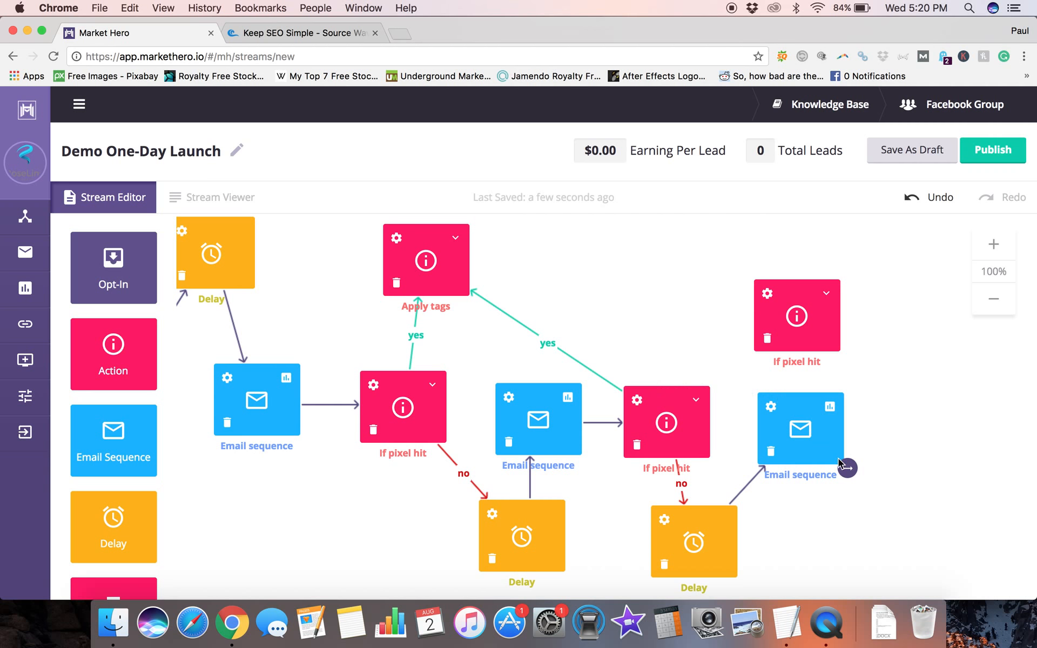
left_click_drag(849, 474, 802, 345)
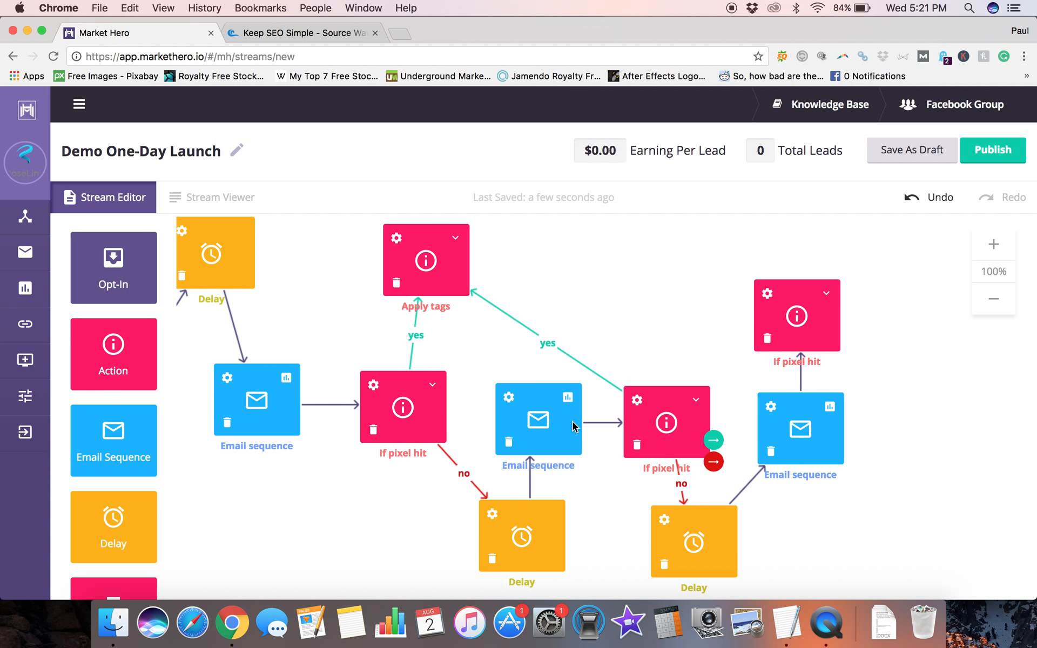
- Connect the yes branch of the third "If pixel hit" action to the "Apply tags" action
mouse_move(413, 409)
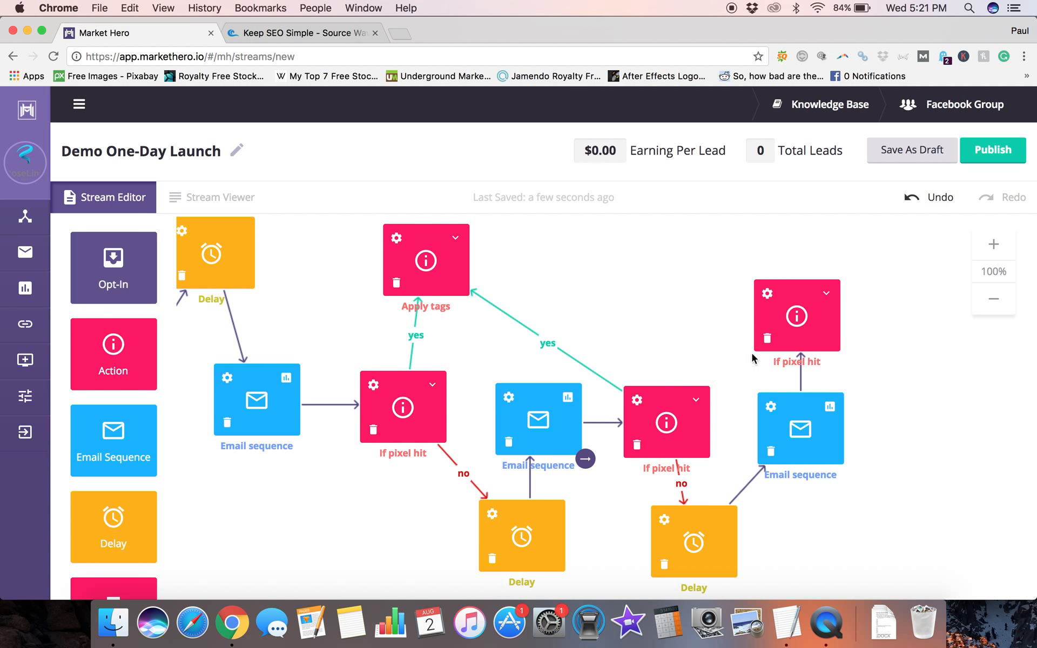
mouse_move(796, 331)
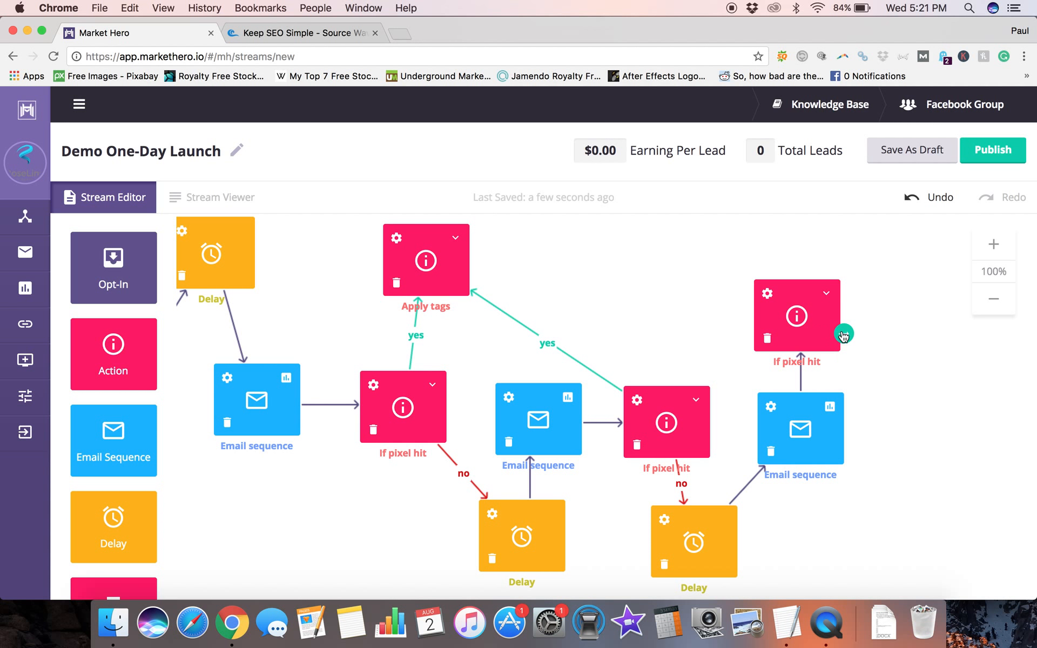
left_click_drag(843, 335, 466, 267)
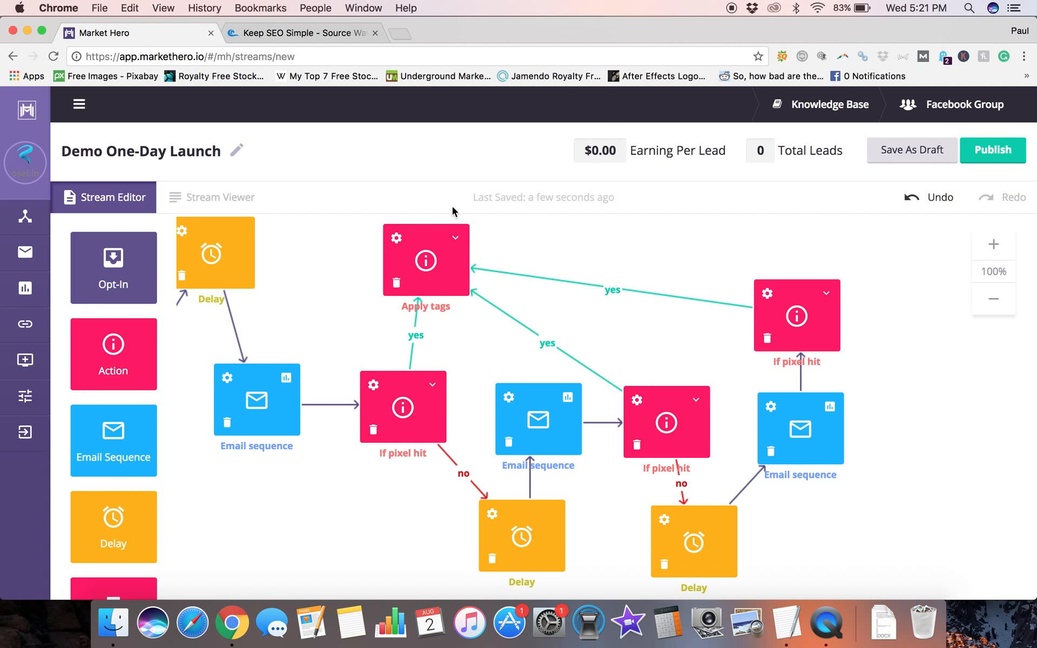
- Check the tag in the "Apply tags" settings, save them, and save the stream as a draft
left_click(397, 239)
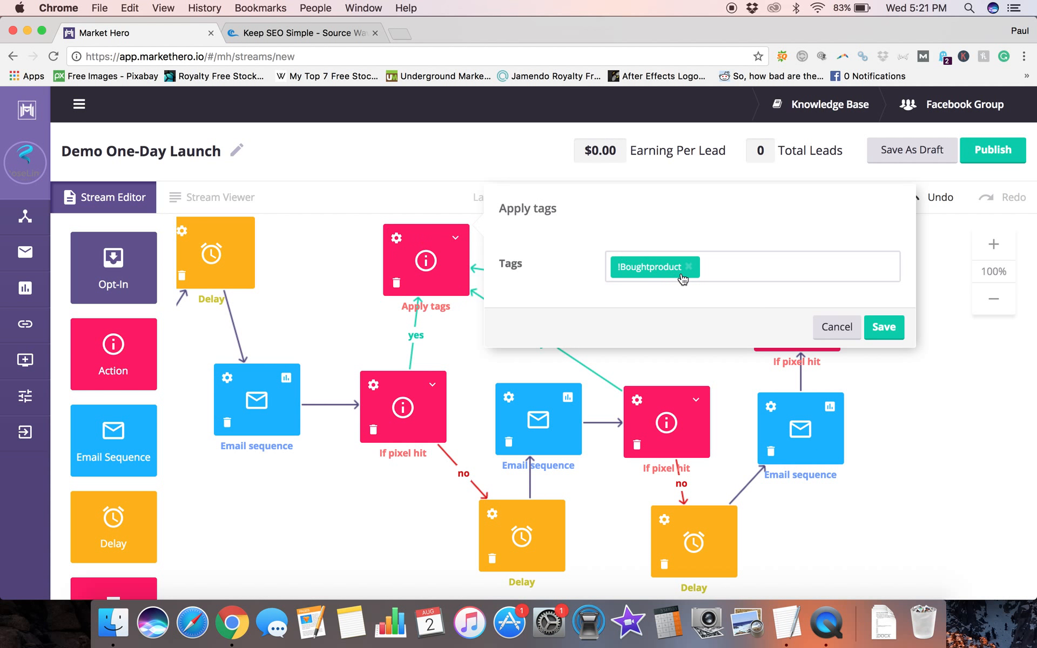
left_click(877, 328)
left_click(902, 154)
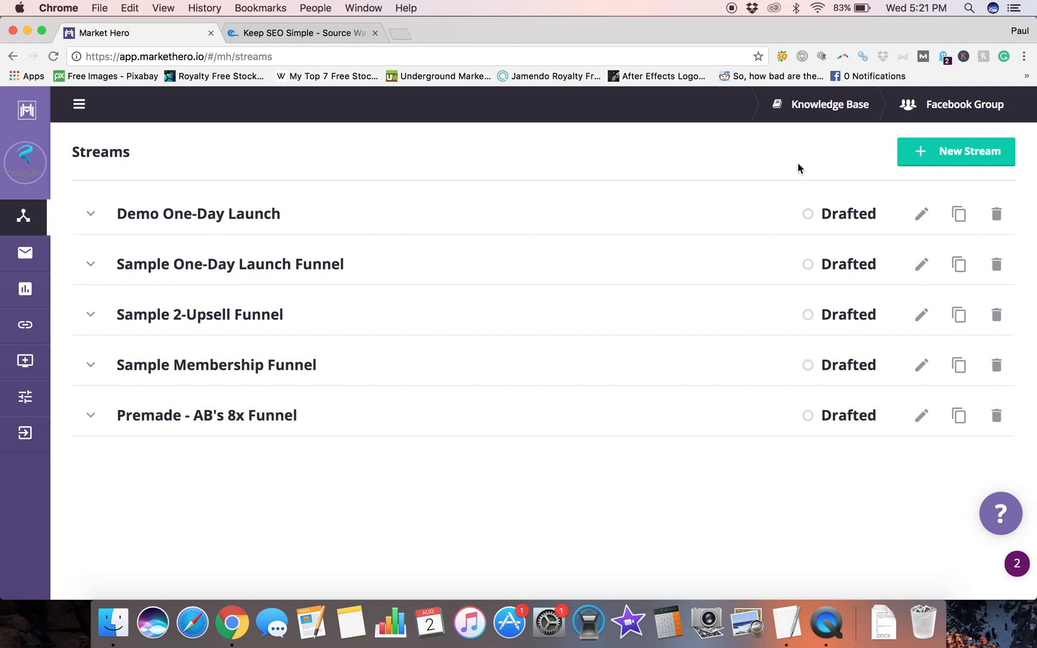
- Create a new stream and name it "Demo 2-Upsell"
left_click(958, 139)
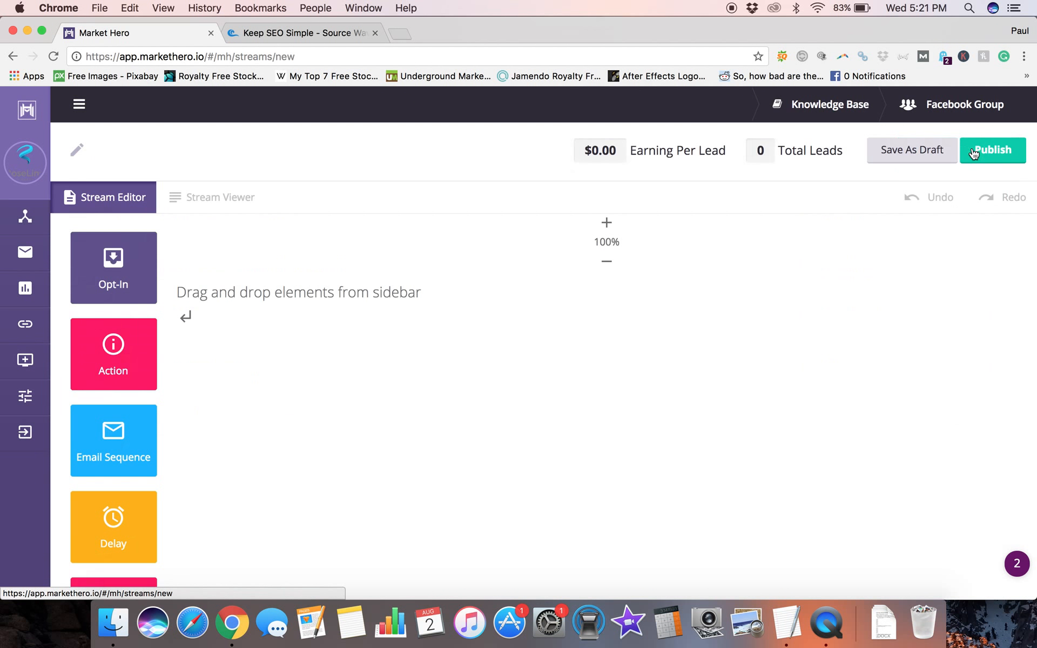
left_click(177, 157)
key("alt+shift+Left")
key("alt+shift+Left")
type("De")
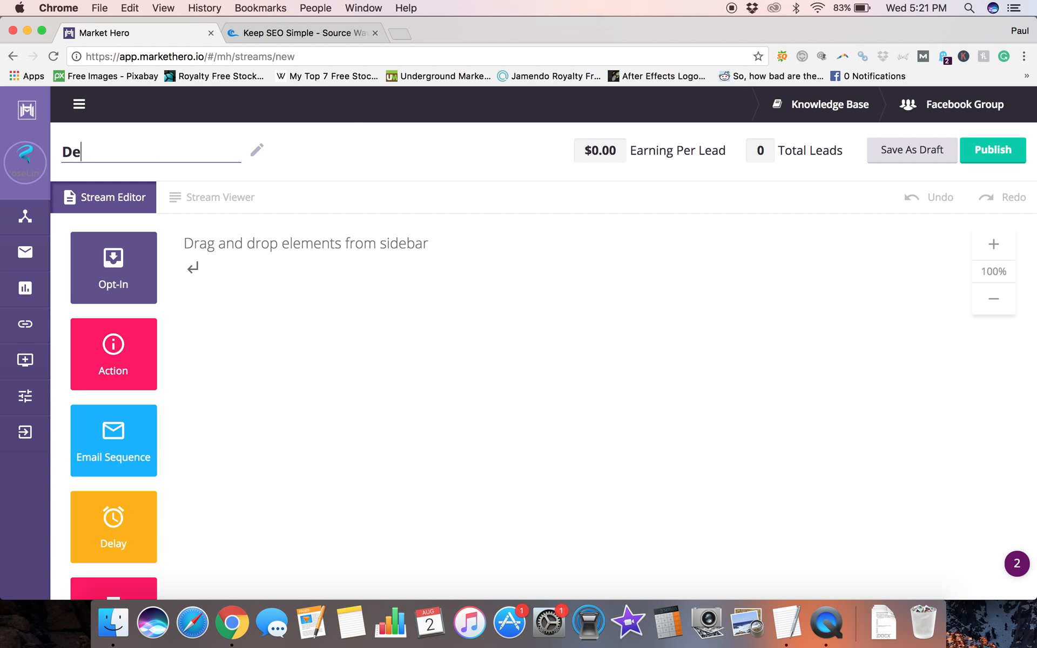
type("mo ")
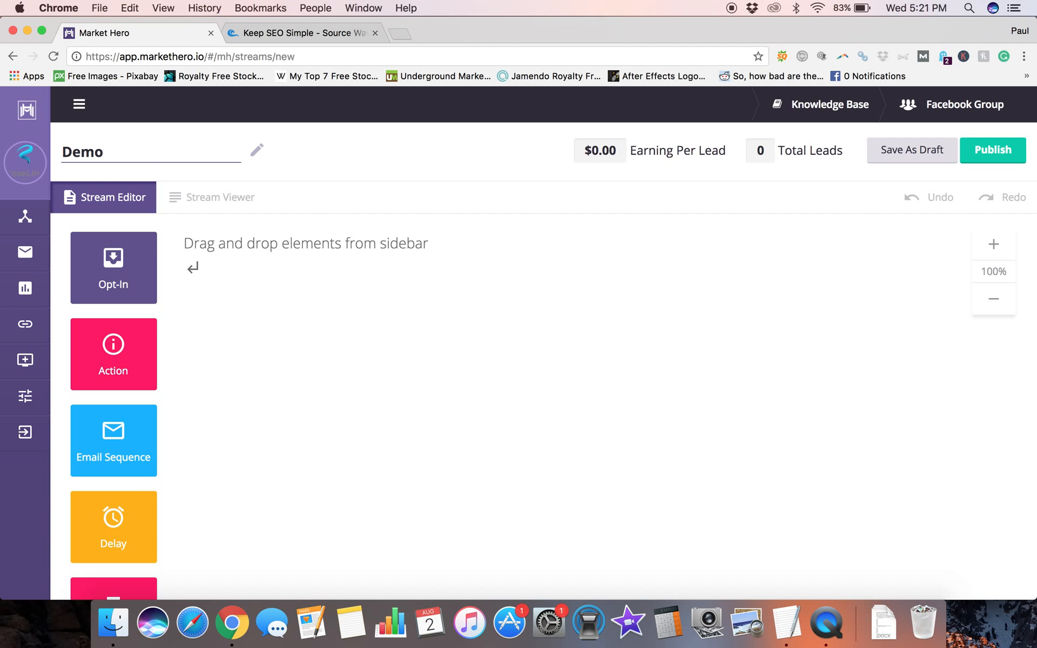
type("2-Upsell")
key("Return")
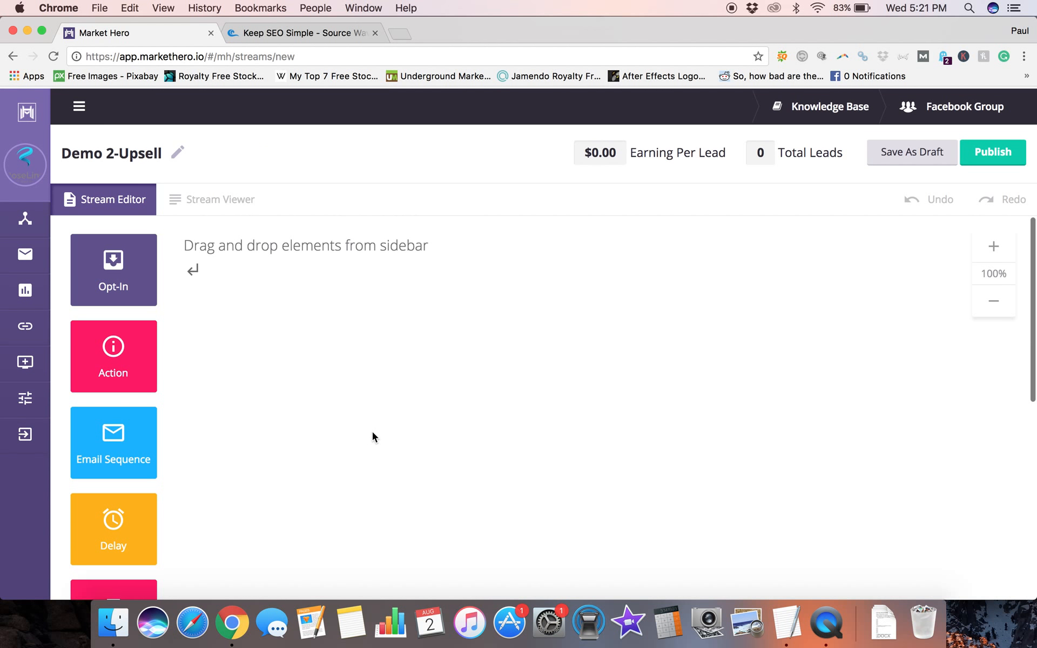
- Add a Start element to the empty canvas of the new stream
scroll(97, 435, "down", 5)
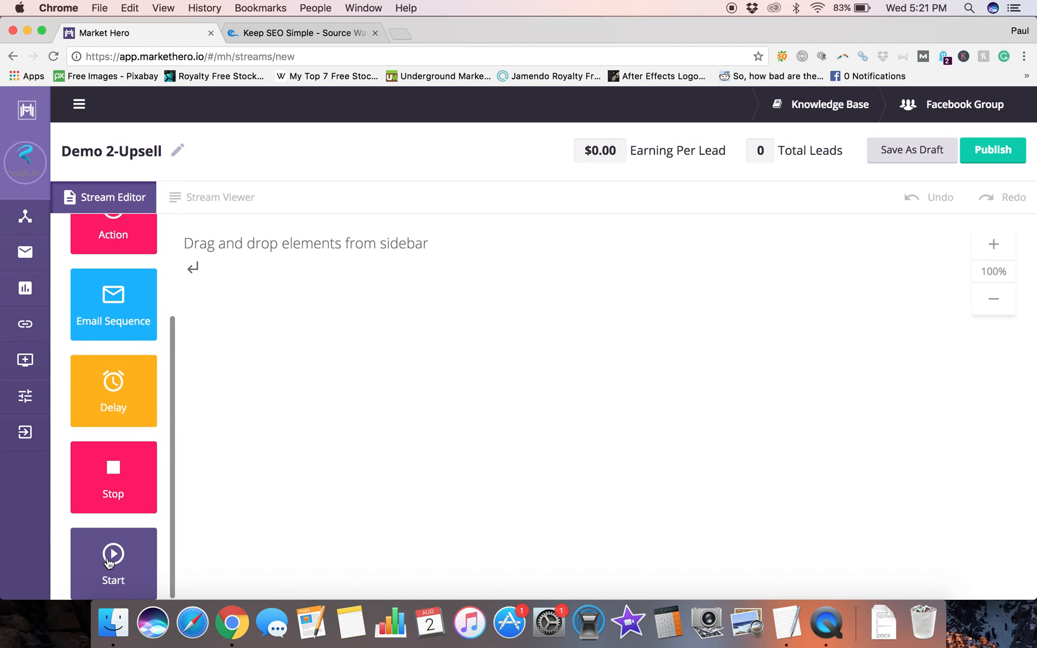
scroll(108, 561, "up", 5)
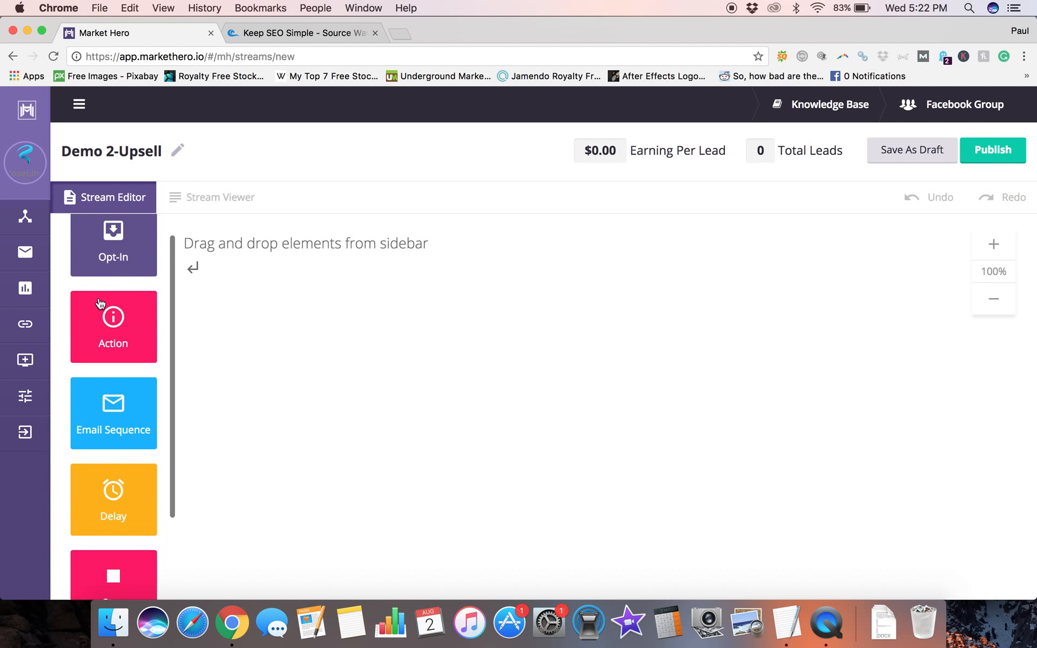
scroll(115, 263, "down", 3)
left_click_drag(135, 570, 286, 412)
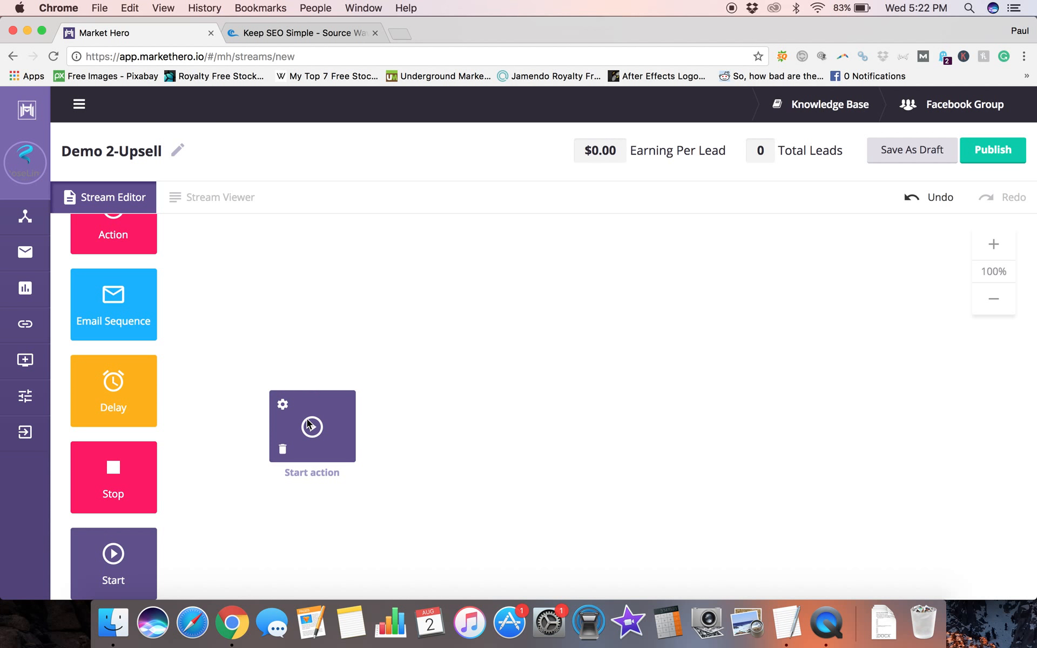
- Set the Start action's tag to "!Boughtproduct", save it, and reopen its settings briefly to check them
left_click(282, 406)
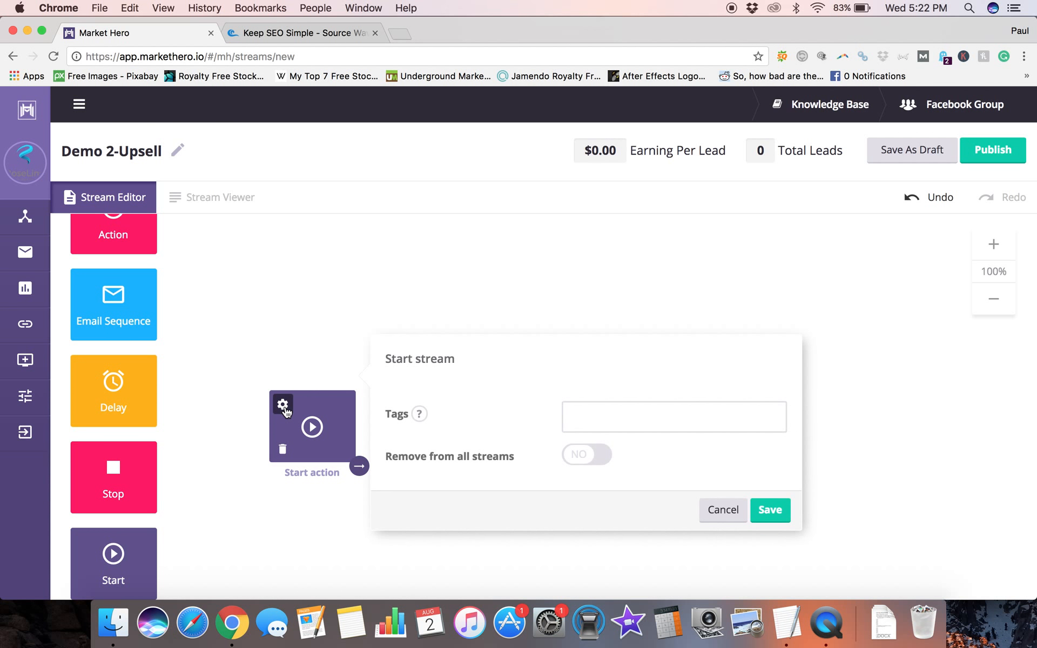
left_click(610, 417)
type("!")
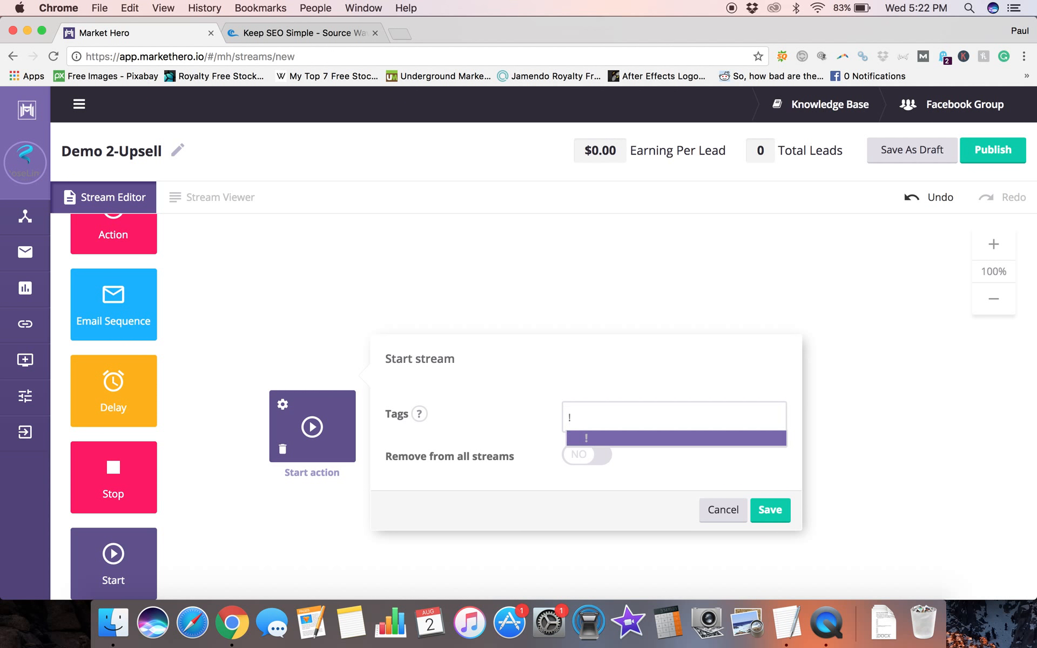
type("Boughtproduct")
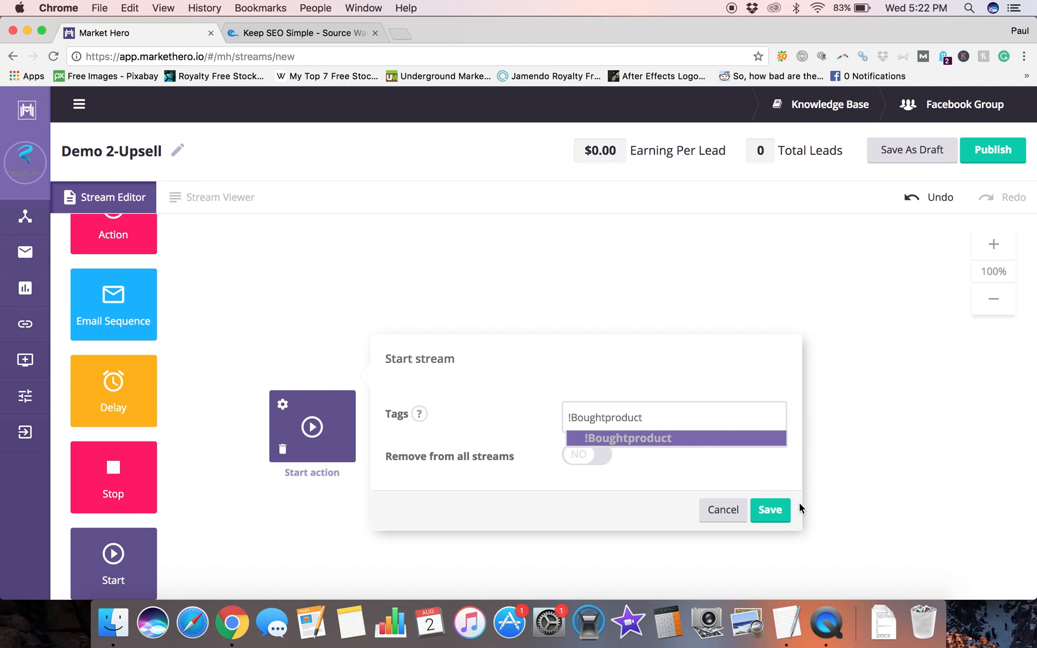
left_click(778, 511)
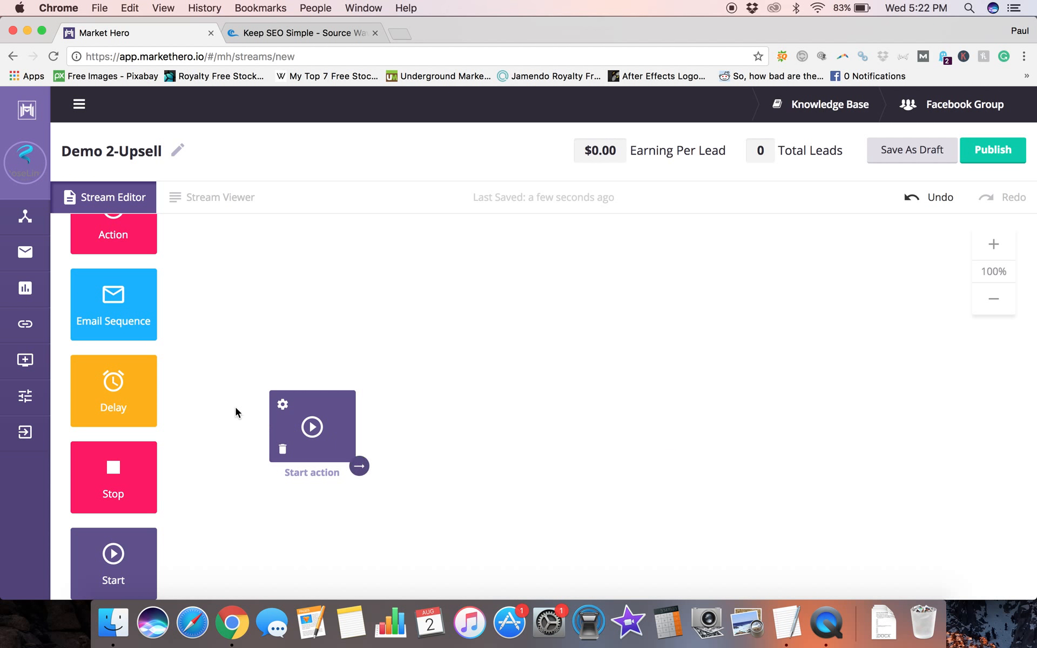
left_click(284, 405)
left_click(257, 287)
- Add a Delay element to the right of the Start action and set it to wait 1 hour
left_click_drag(106, 385, 452, 425)
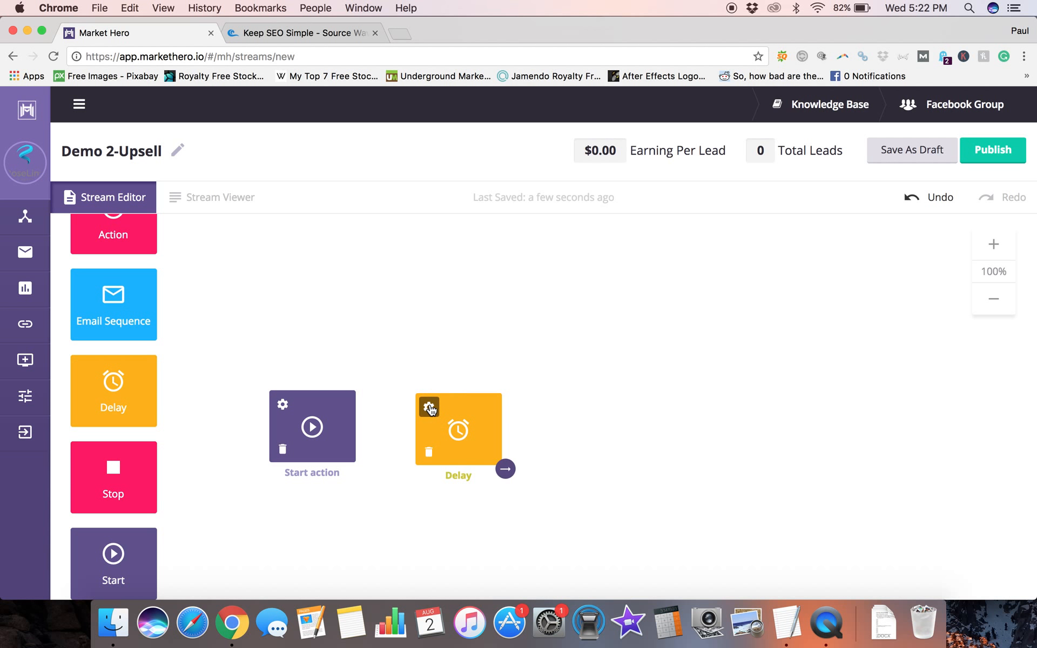
left_click(430, 409)
left_click(587, 461)
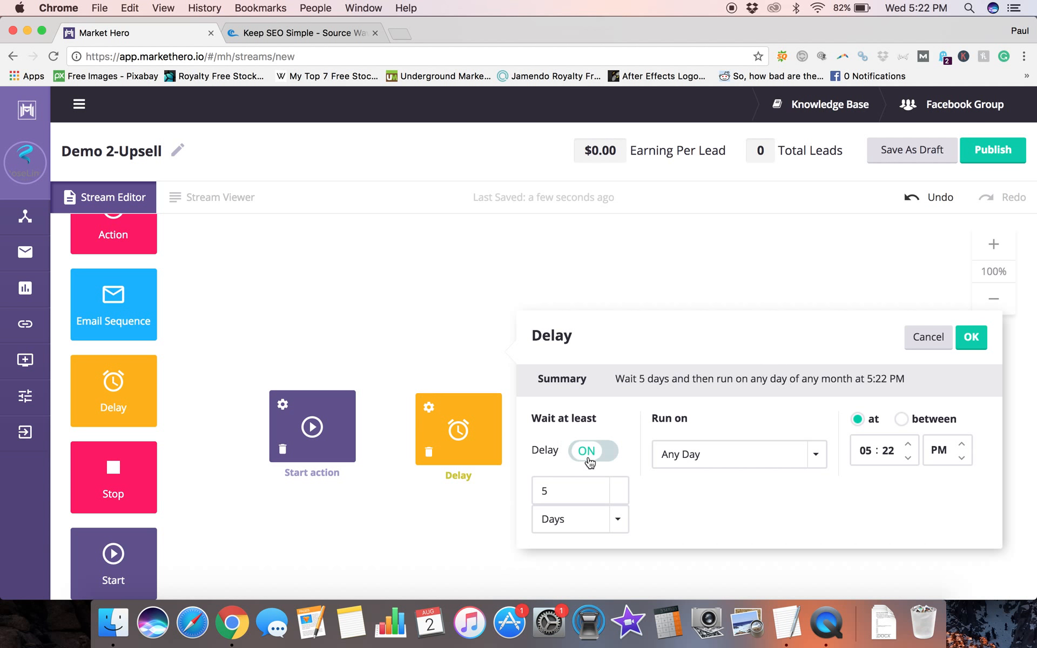
left_click_drag(577, 494, 513, 493)
type("1")
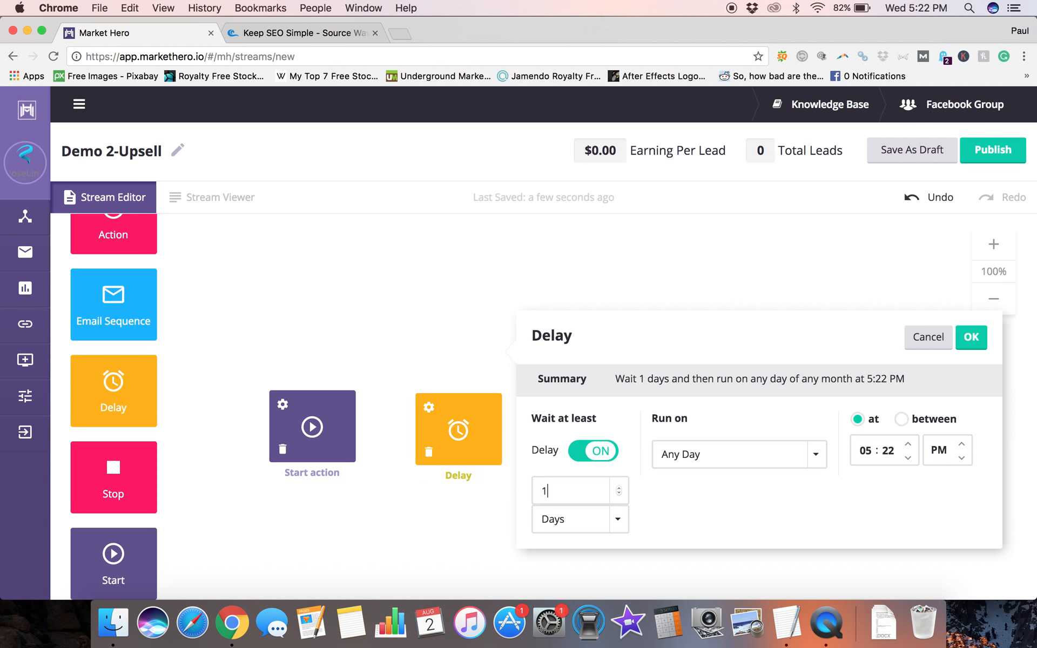
left_click(618, 524)
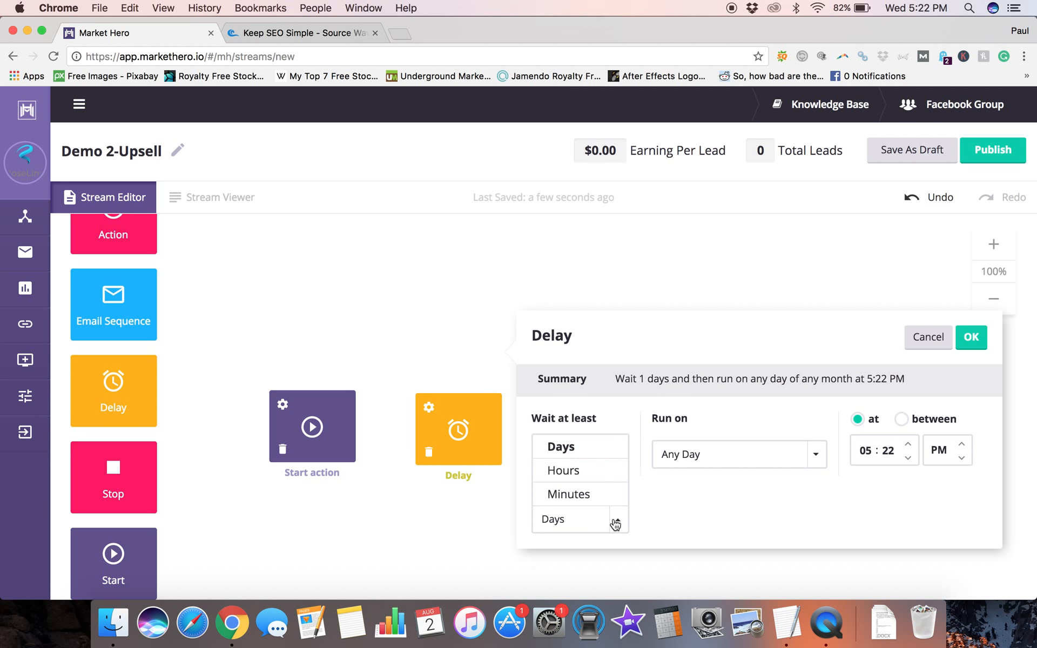
left_click(571, 472)
left_click(419, 527)
- Connect the Start action to the Delay and add an Email Sequence to the right of the Delay
mouse_move(352, 433)
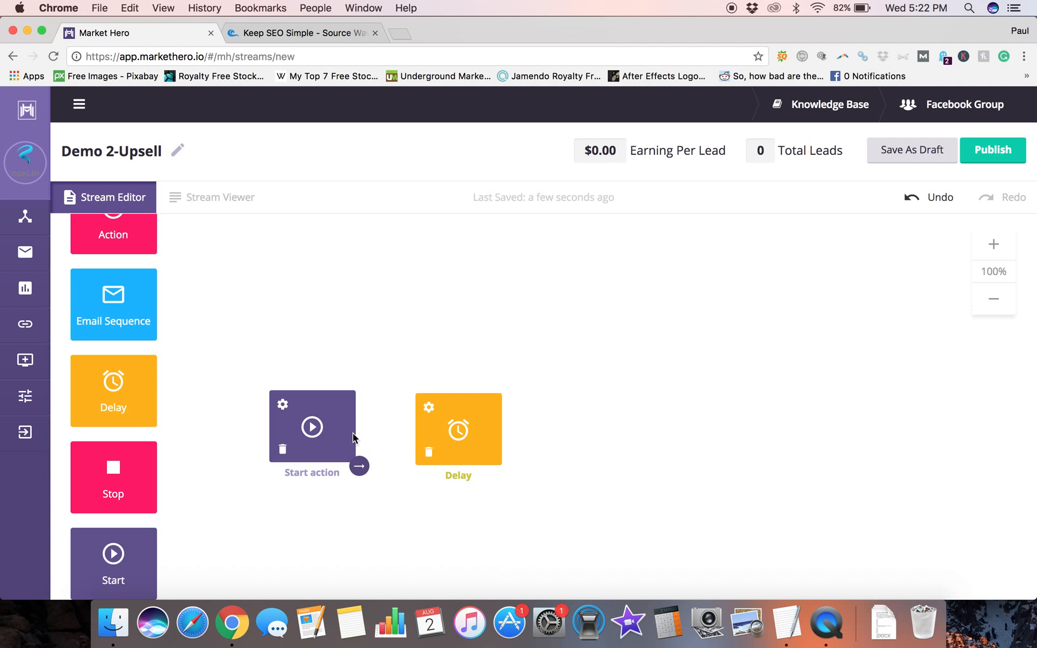
left_click_drag(354, 464, 440, 432)
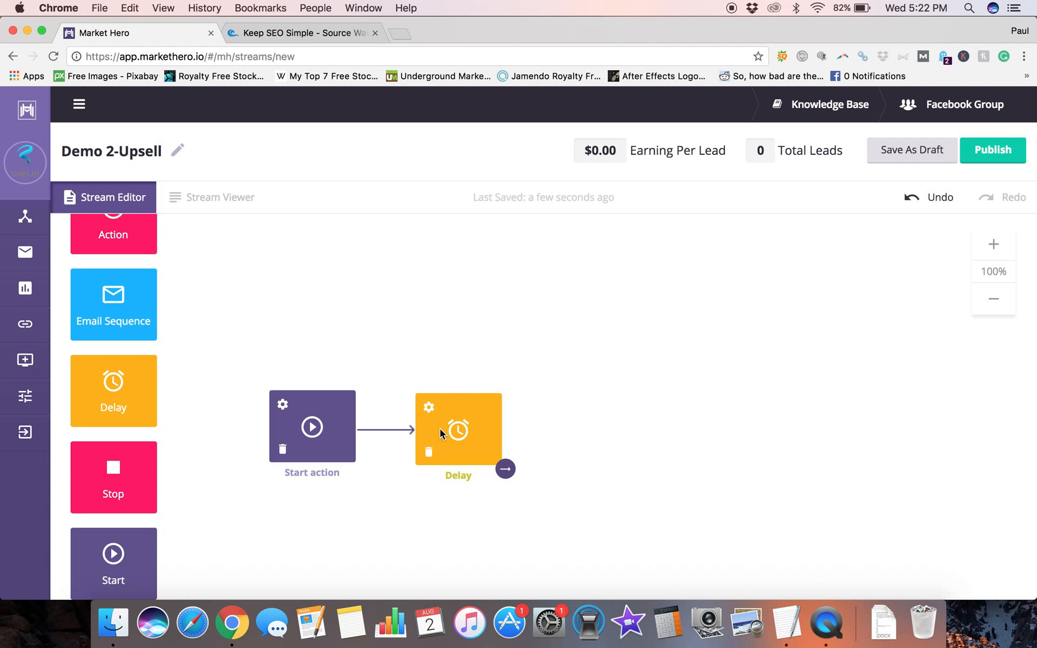
left_click_drag(134, 294, 603, 416)
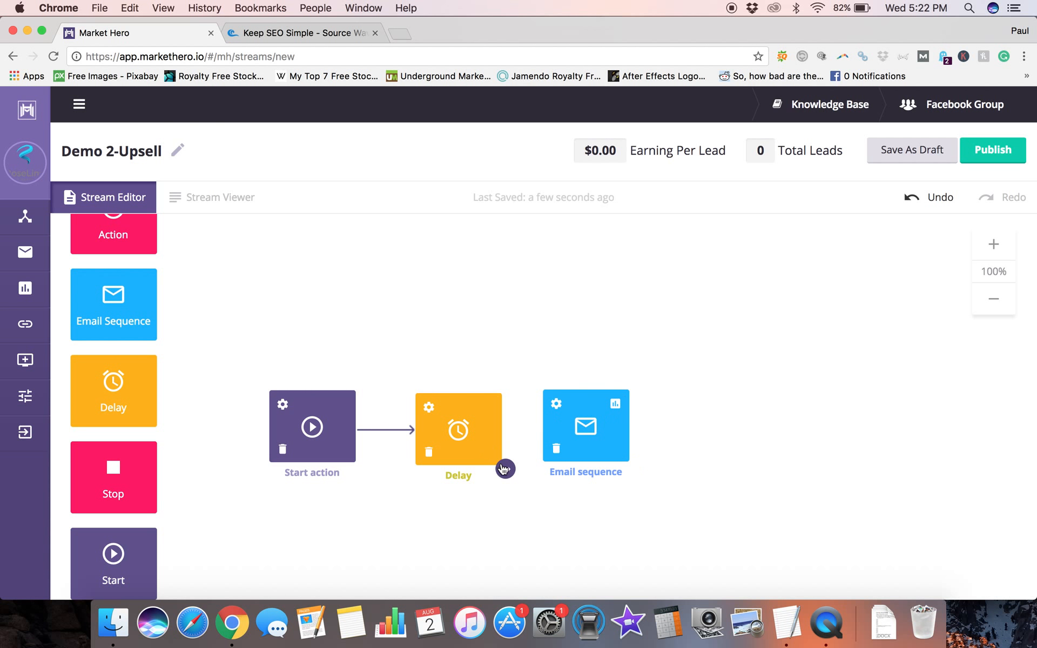
- Connect the Delay to the Email Sequence and add an Action to the sequence's right, set to "If conversion pixel is hit"
left_click_drag(503, 462, 570, 426)
scroll(201, 364, "up", 2)
scroll(201, 364, "down", 1)
left_click_drag(128, 248, 737, 437)
left_click(774, 401)
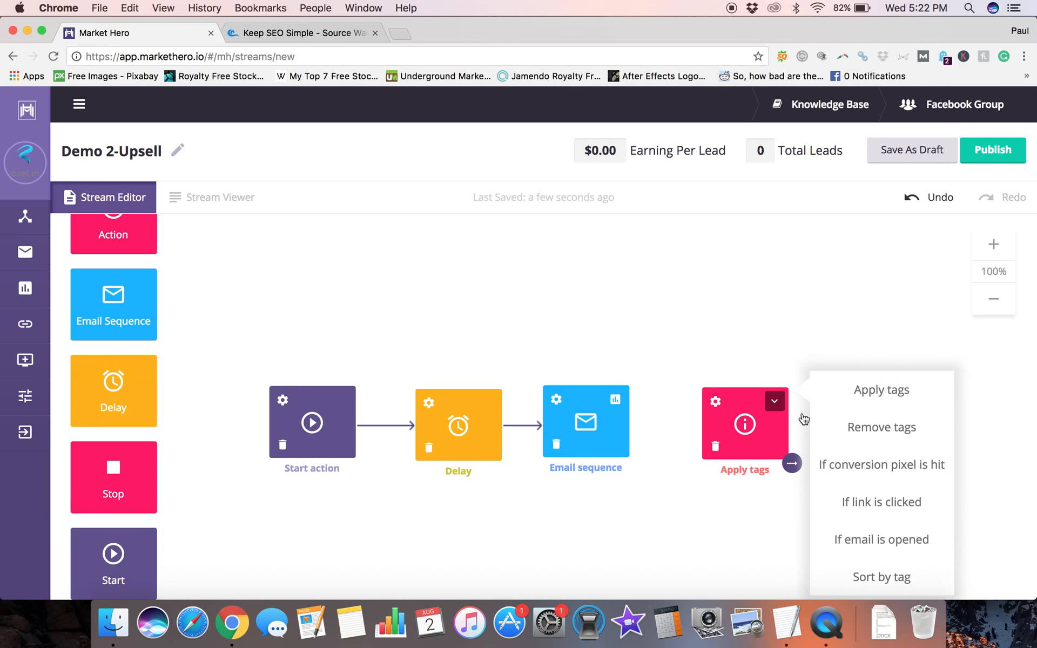
left_click(846, 466)
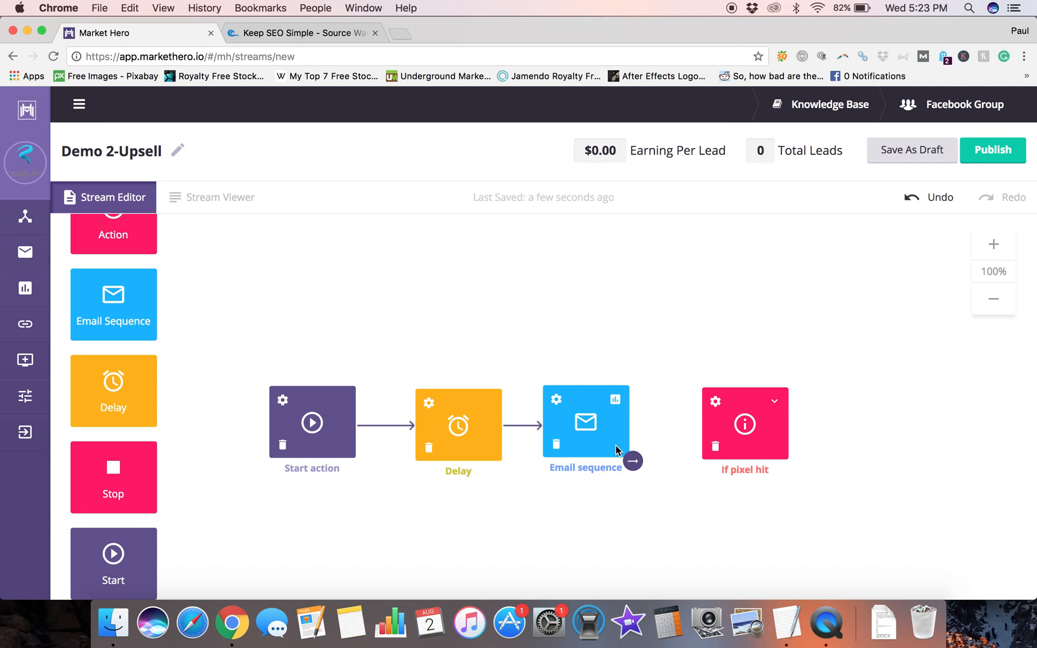
- Examine the If pixel hit action's wait time and product settings, and close them without saving
left_click(776, 404)
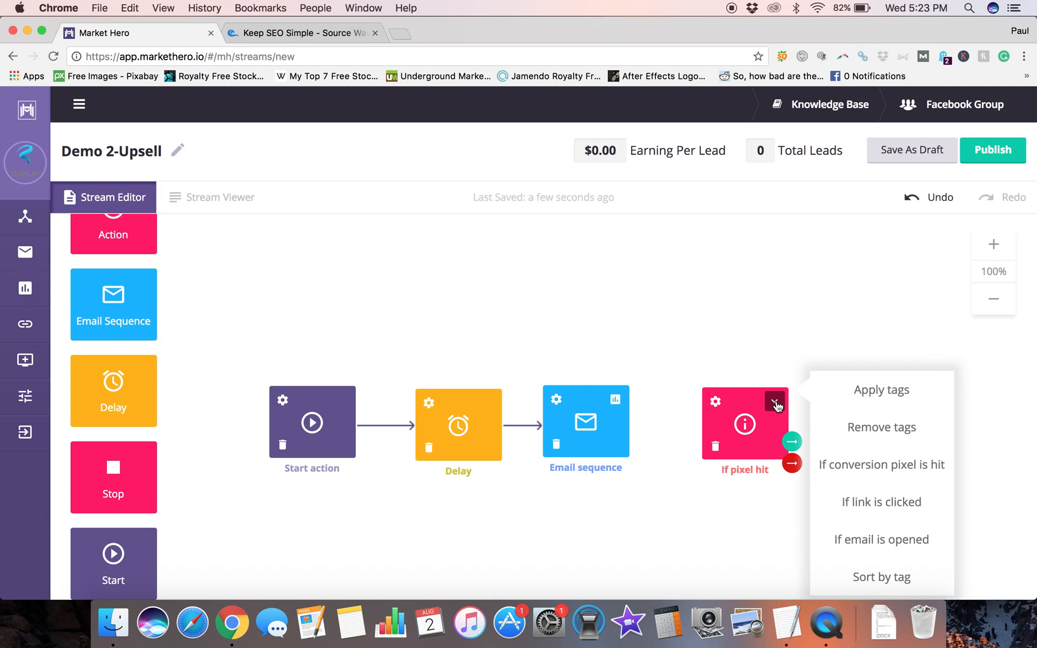
left_click(716, 402)
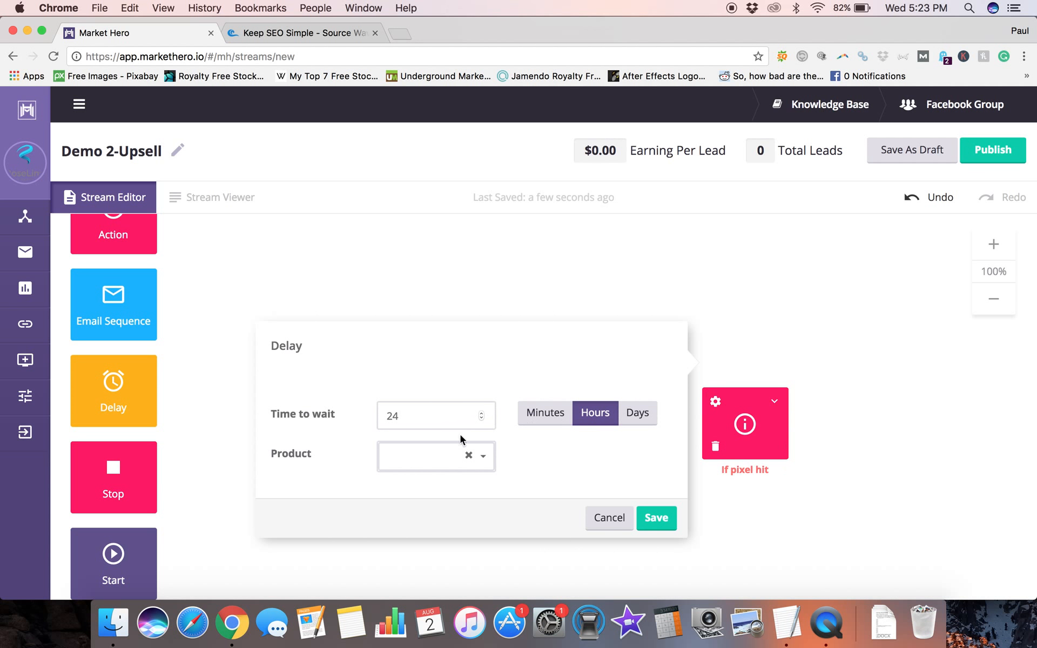
left_click(400, 457)
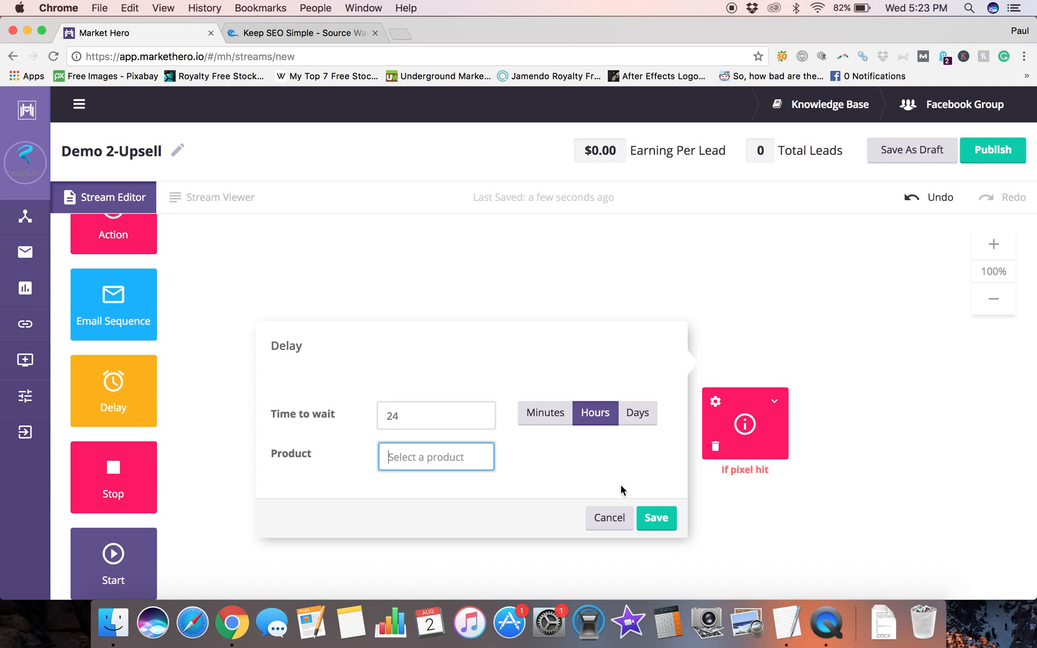
left_click(606, 519)
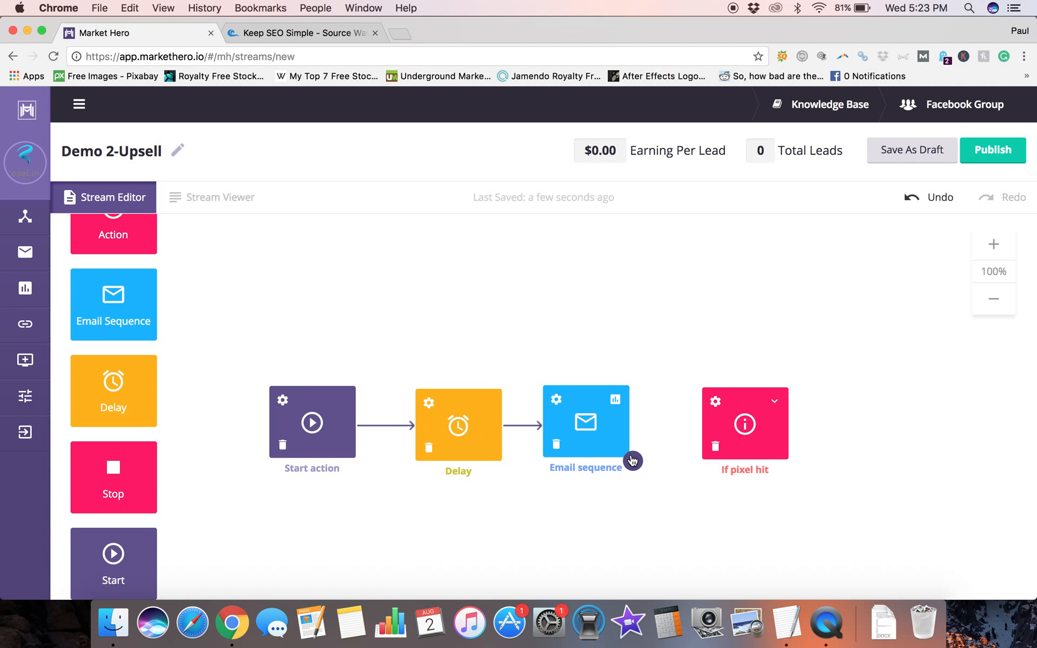
- Connect the Email Sequence to the If pixel hit action and move that action slightly closer to the sequence
left_click_drag(633, 460, 721, 419)
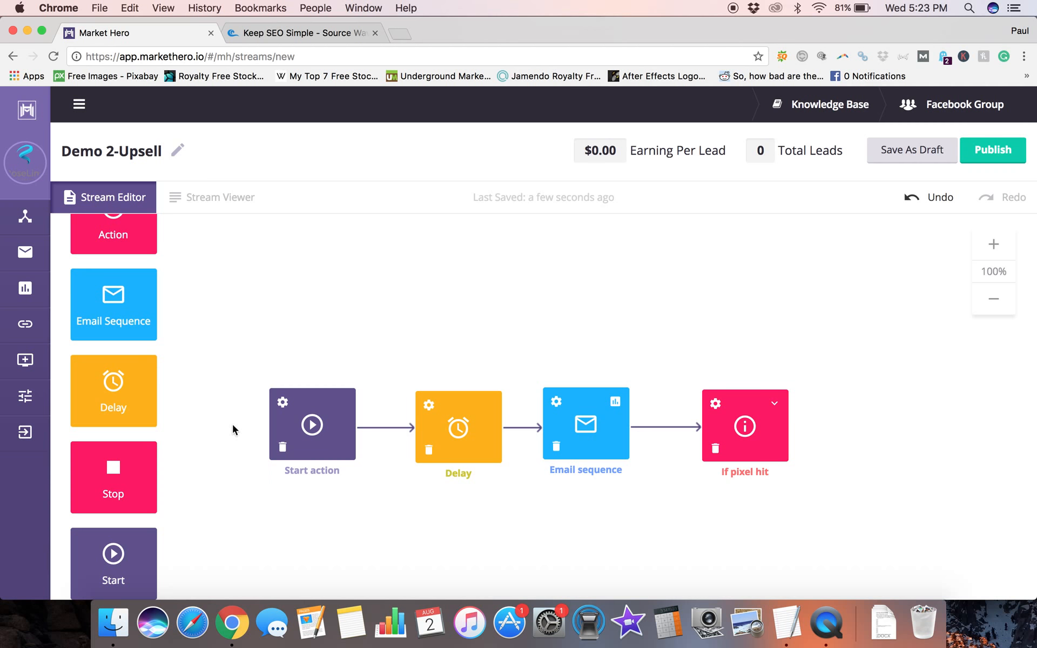
mouse_move(739, 425)
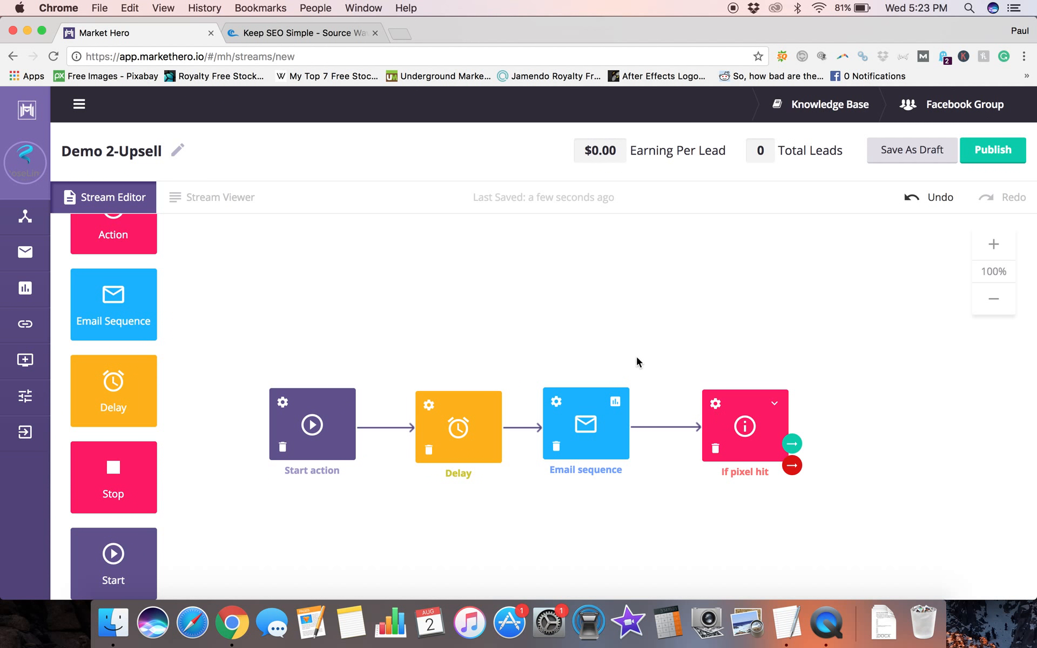
scroll(638, 351, "right", 3)
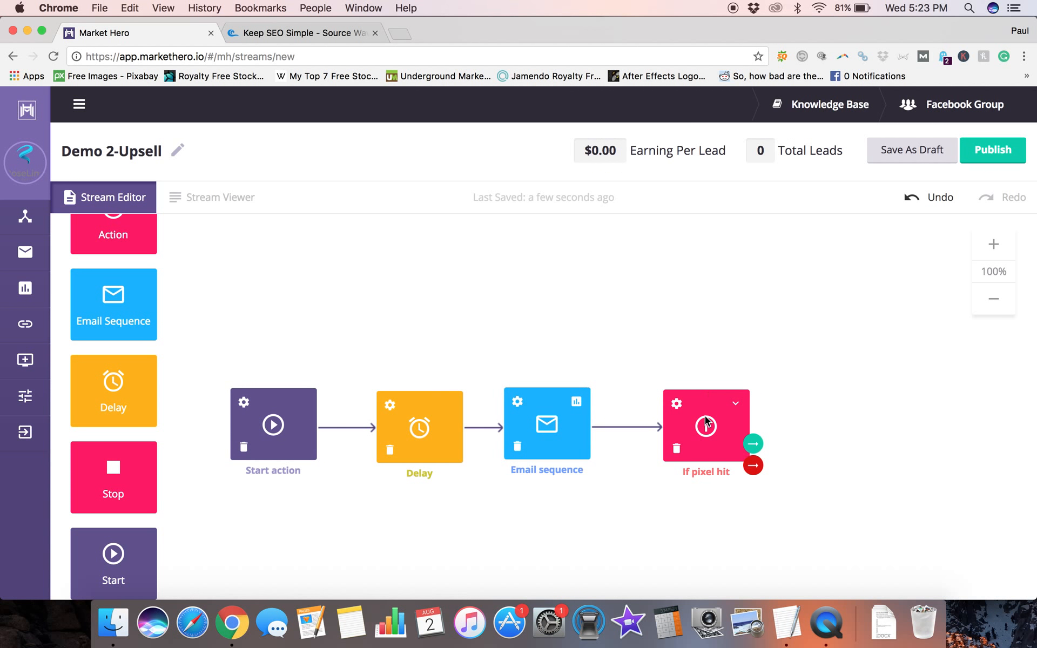
left_click_drag(691, 416, 683, 417)
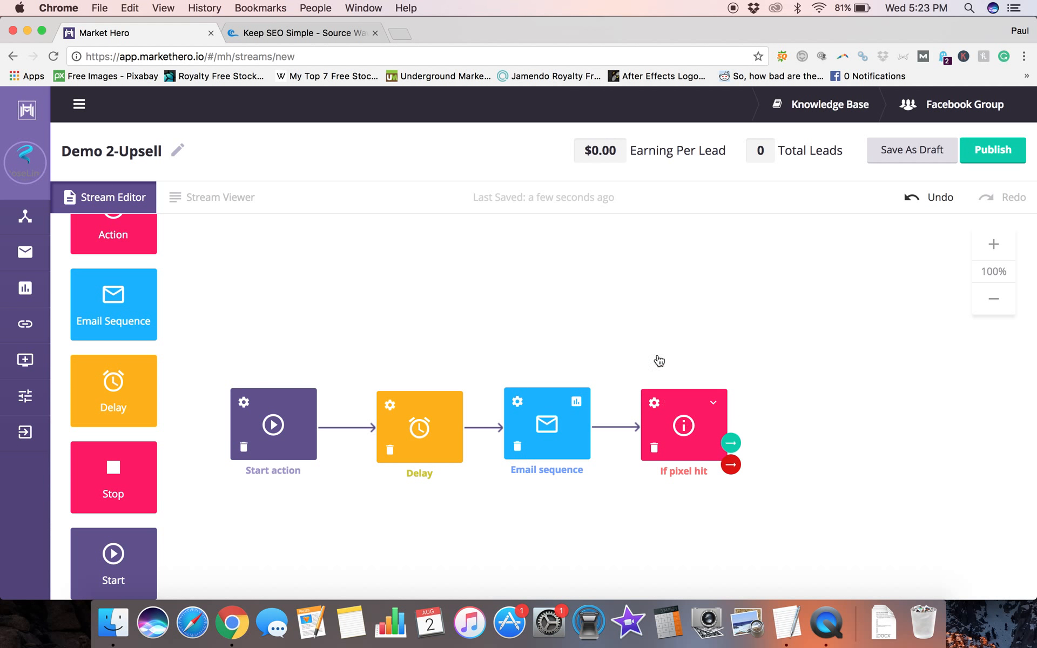
scroll(659, 313, "down", 3)
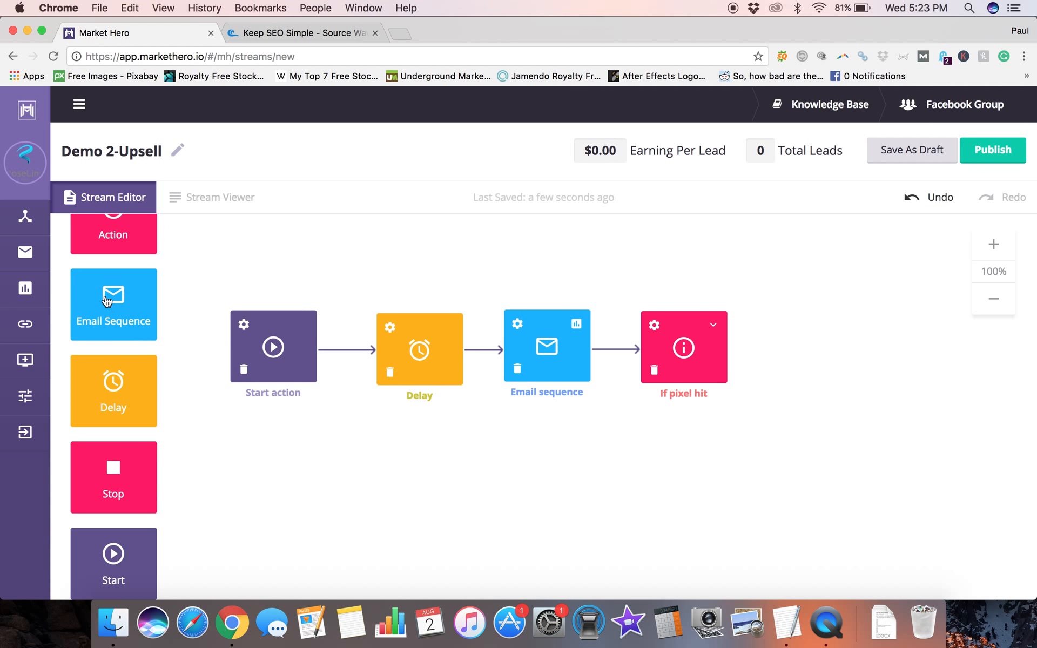
- Add a second Email Sequence below the If pixel hit action and place a new Delay to the left of it
left_click_drag(106, 301, 727, 475)
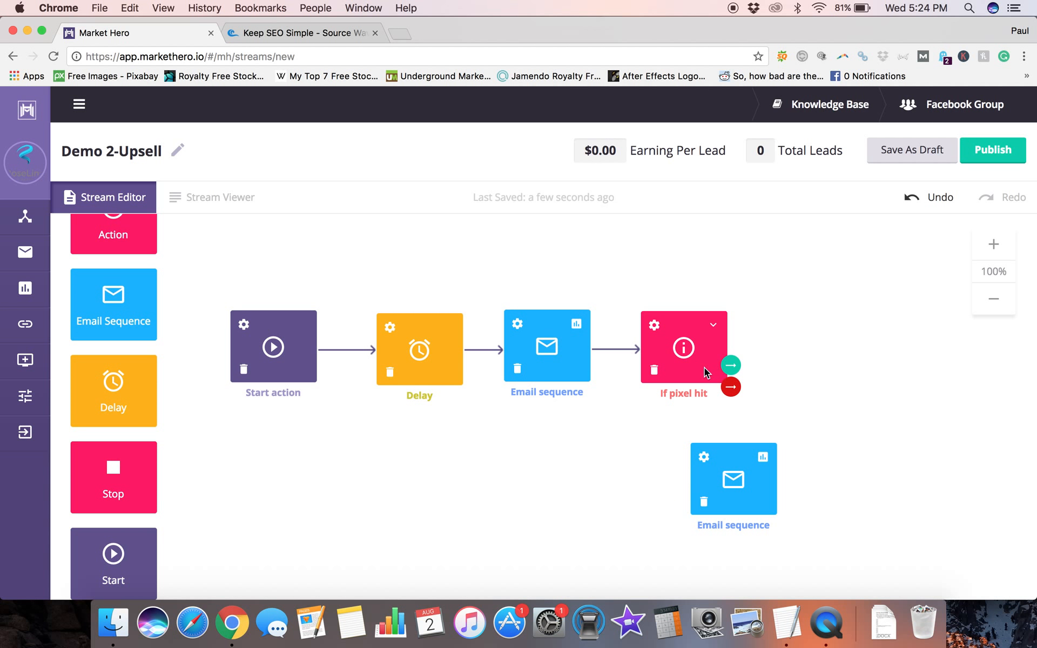
mouse_move(730, 372)
left_mouse_down()
mouse_move(722, 446)
mouse_move(713, 380)
left_mouse_up()
left_click_drag(721, 472, 760, 502)
left_click_drag(153, 381, 685, 496)
- Turn on waiting for the lower Delay, set it to 1 hour, and close its settings
left_click(625, 487)
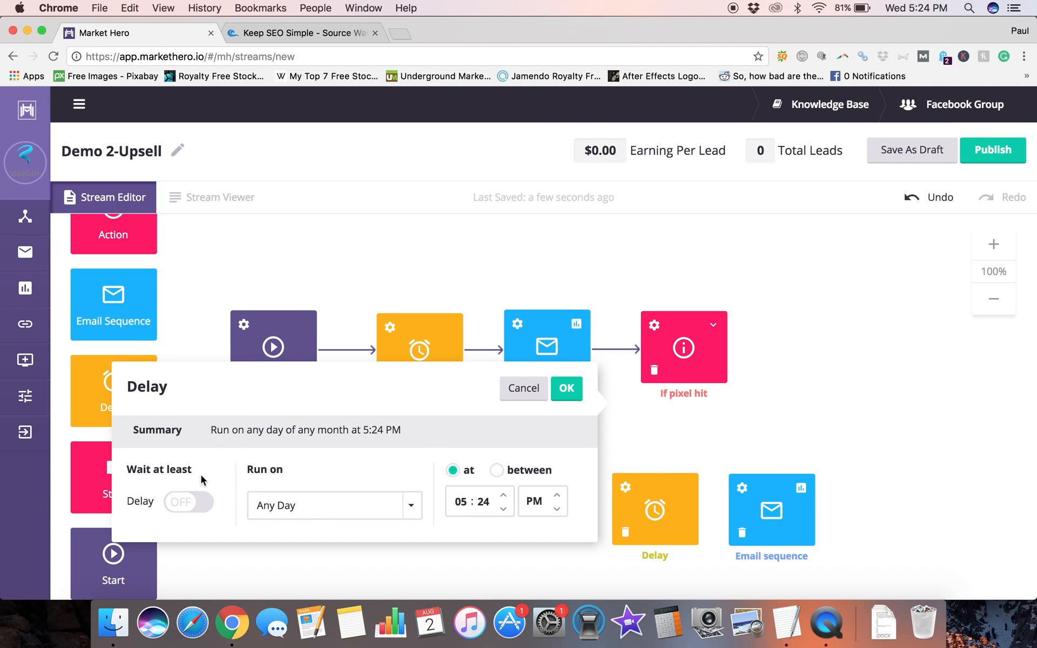
left_click(188, 502)
left_click(214, 546)
left_click(215, 546)
left_click(214, 546)
left_click(214, 570)
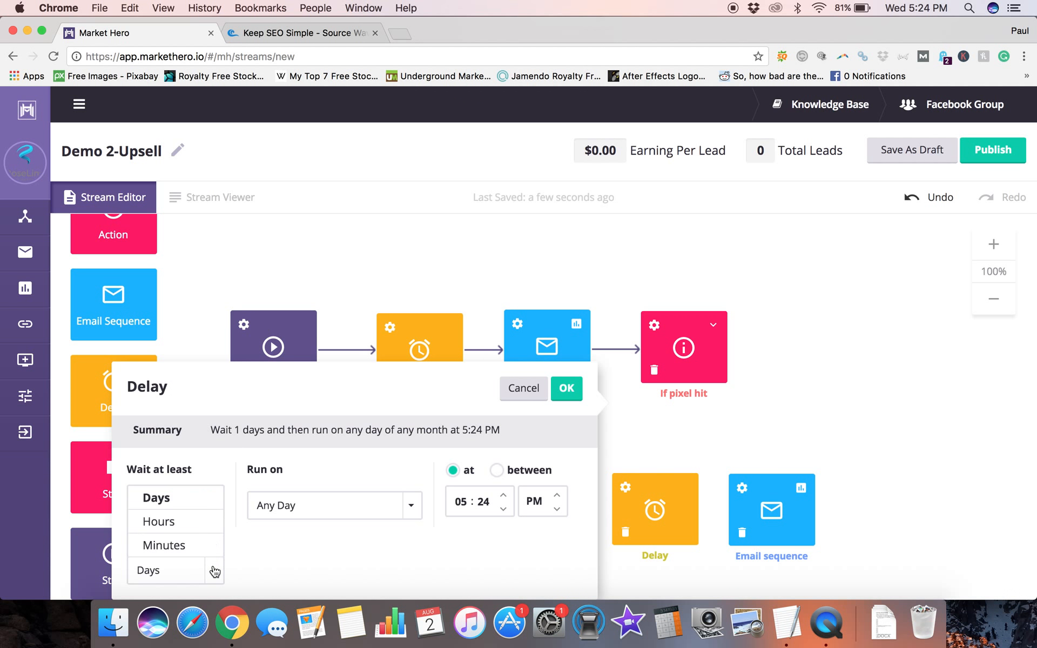
left_click(189, 524)
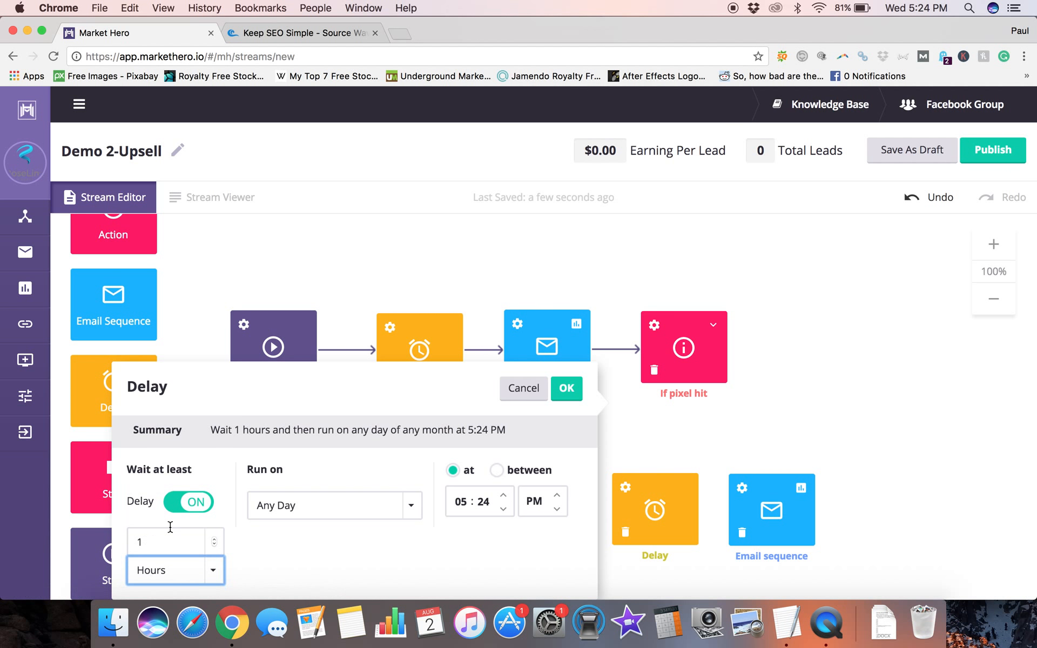
left_click(646, 244)
- Connect the If pixel hit action's yes branch to the lower Delay and shift the lower Delay and Email Sequence to the right
mouse_move(689, 387)
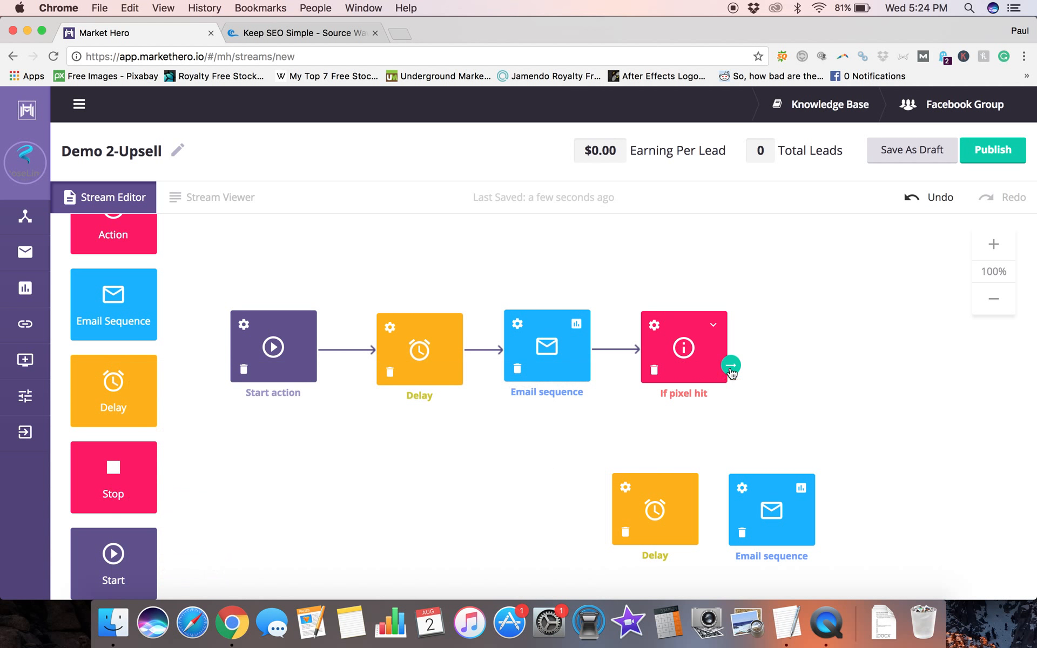
left_click_drag(624, 453, 626, 488)
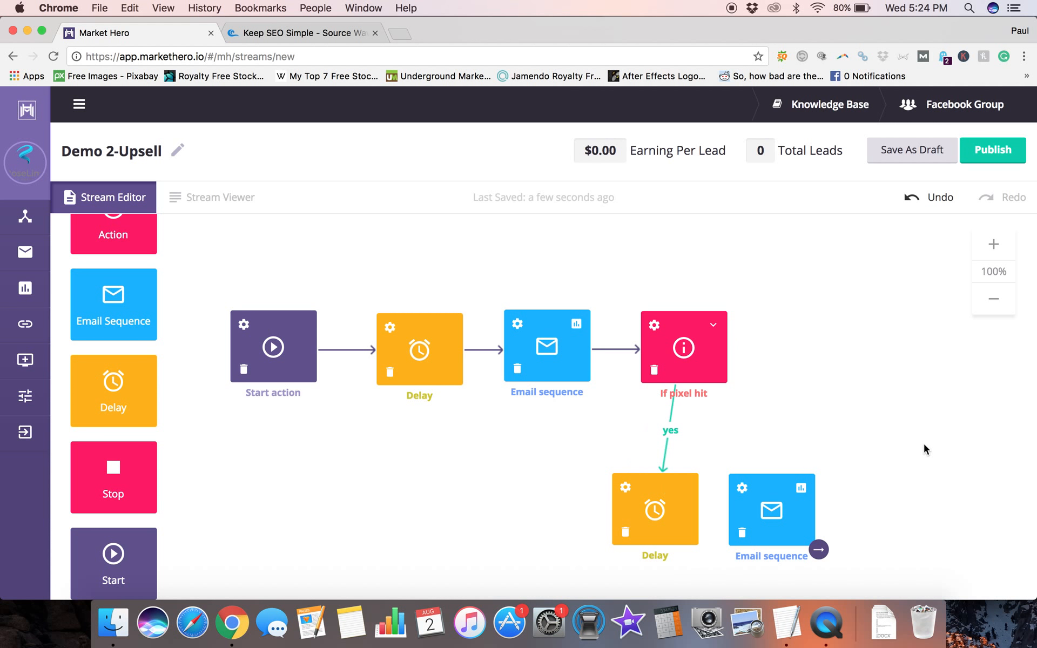
scroll(923, 441, "right", 5)
left_click_drag(524, 508, 634, 511)
left_click_drag(454, 502, 532, 506)
scroll(344, 458, "left", 1)
scroll(344, 458, "left", 5)
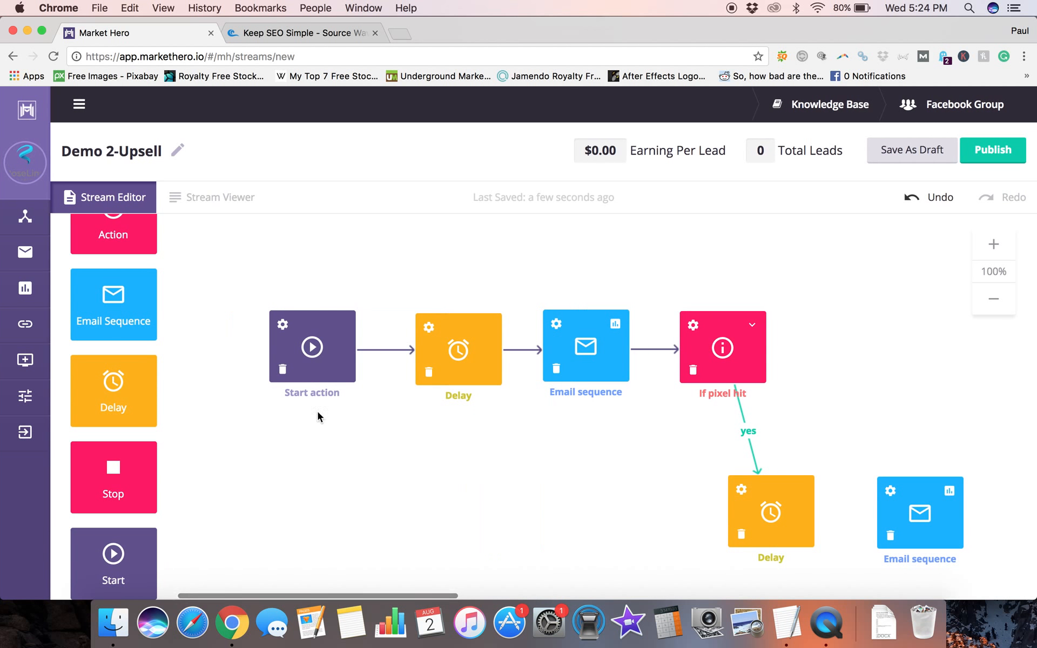
- Set the Start action's tag to "!Boughtproduct" again and save it
left_click(282, 324)
left_click(608, 331)
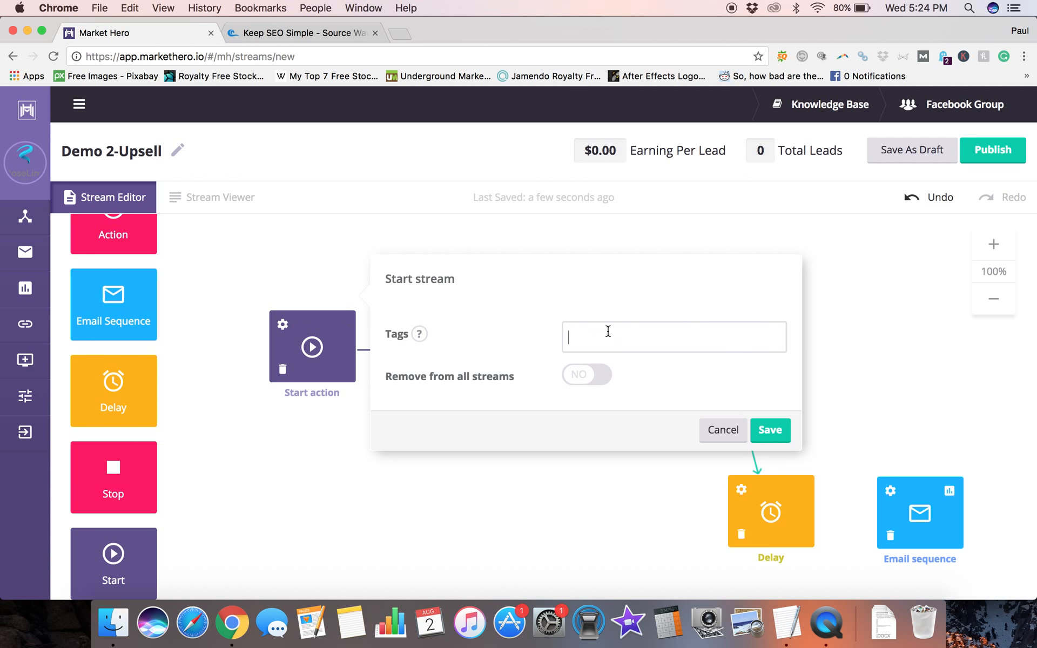
type("!Boughtproduct")
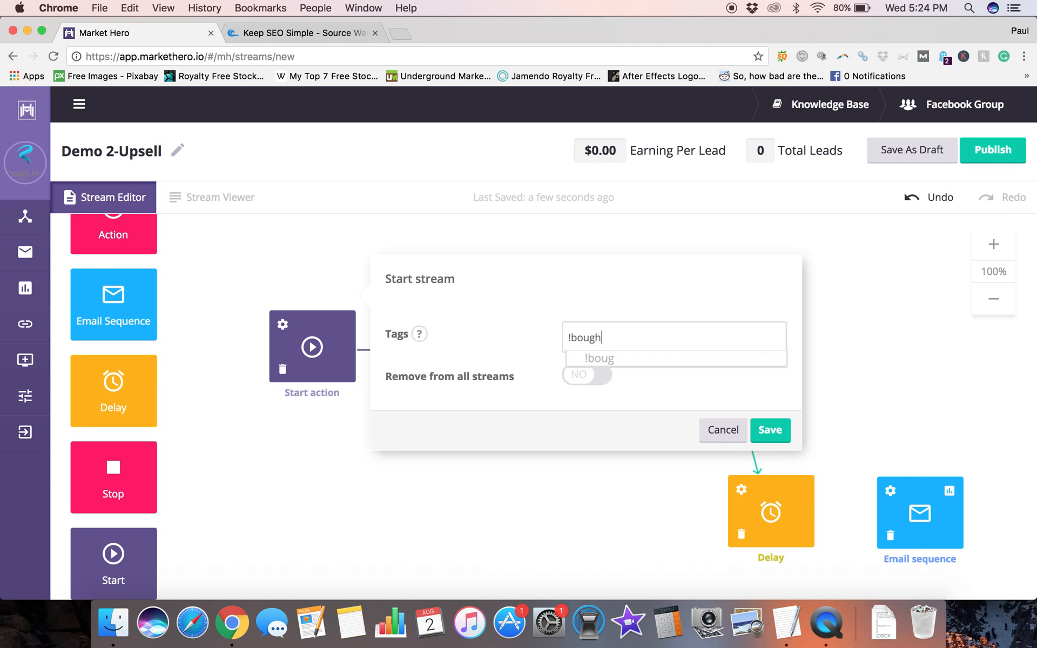
key("Return")
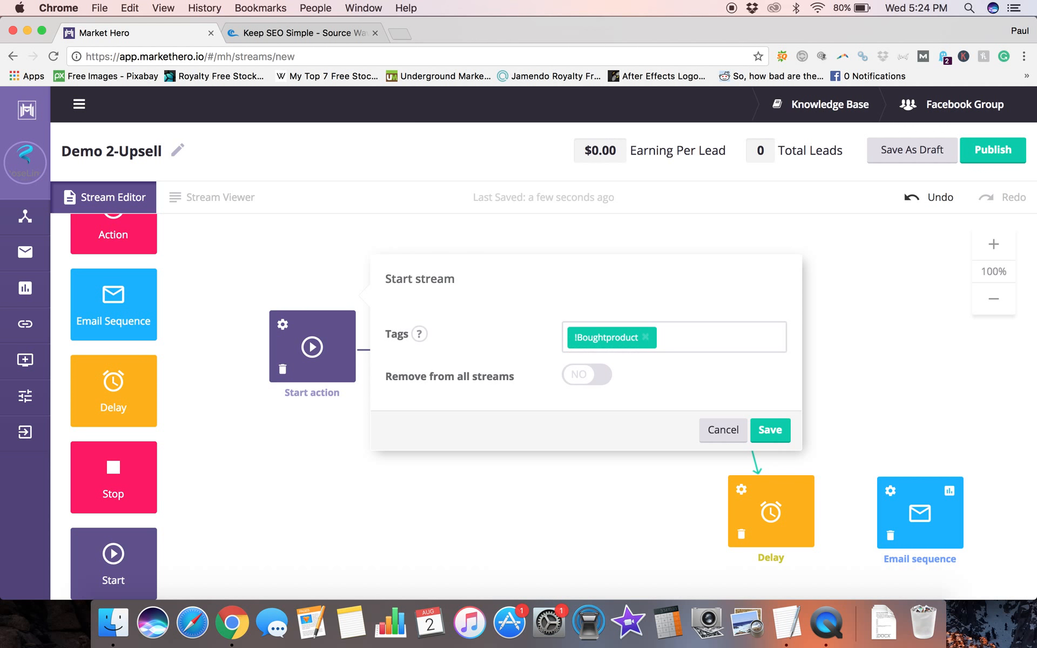
left_click(788, 429)
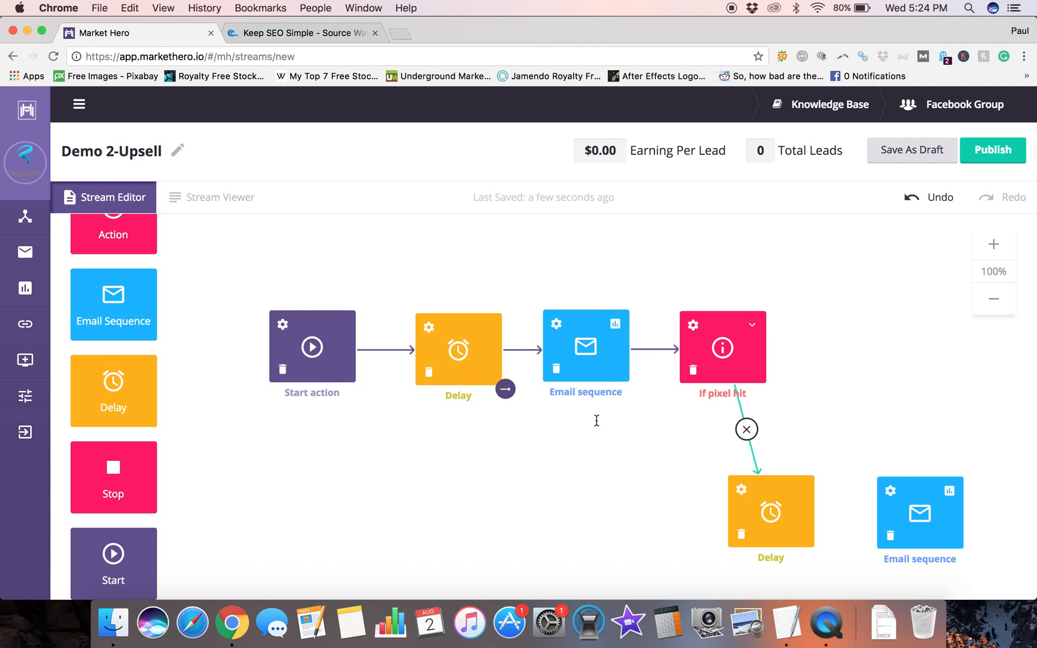
- Turn on waiting for the first Delay after the Start action, set it to 1 hour, and confirm
scroll(596, 420, "right", 3)
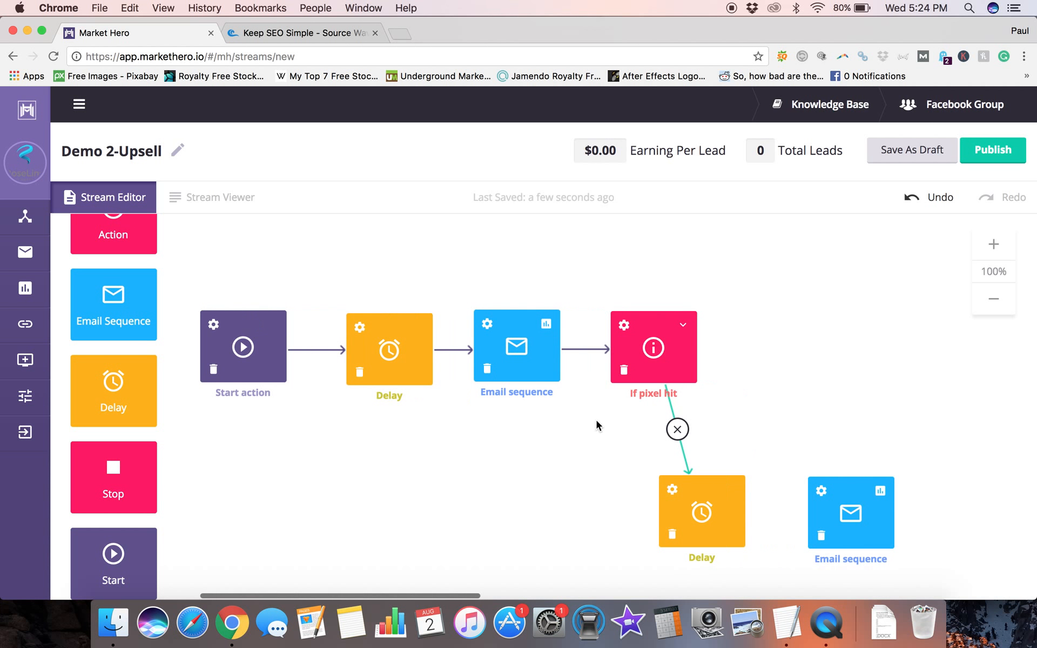
left_click(366, 329)
left_click(524, 373)
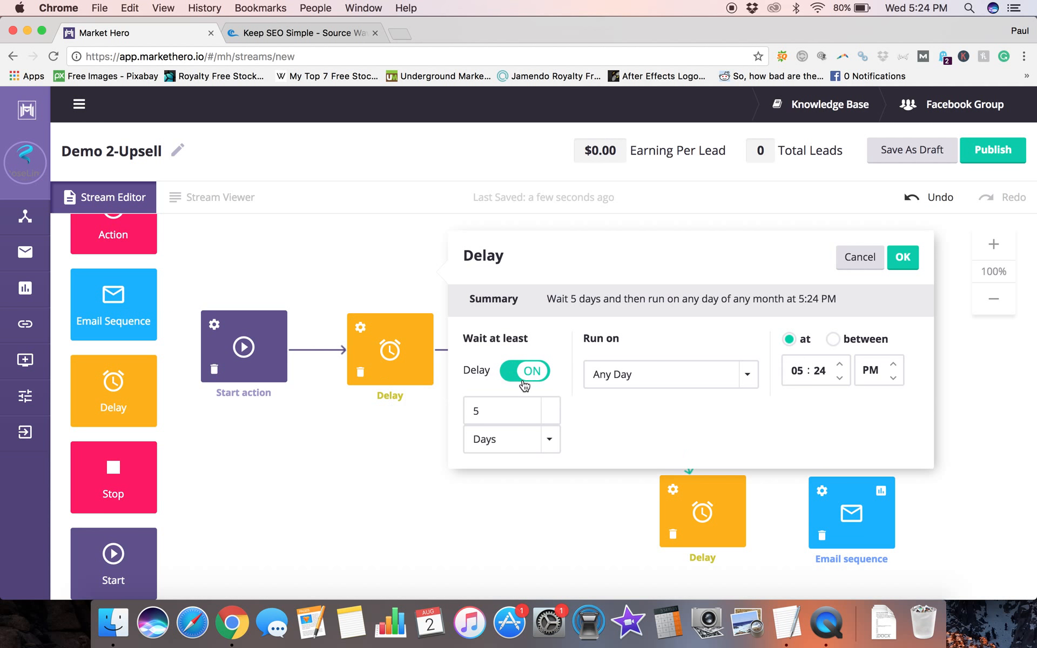
left_click_drag(504, 412, 424, 409)
type("1")
left_click(550, 437)
left_click(498, 489)
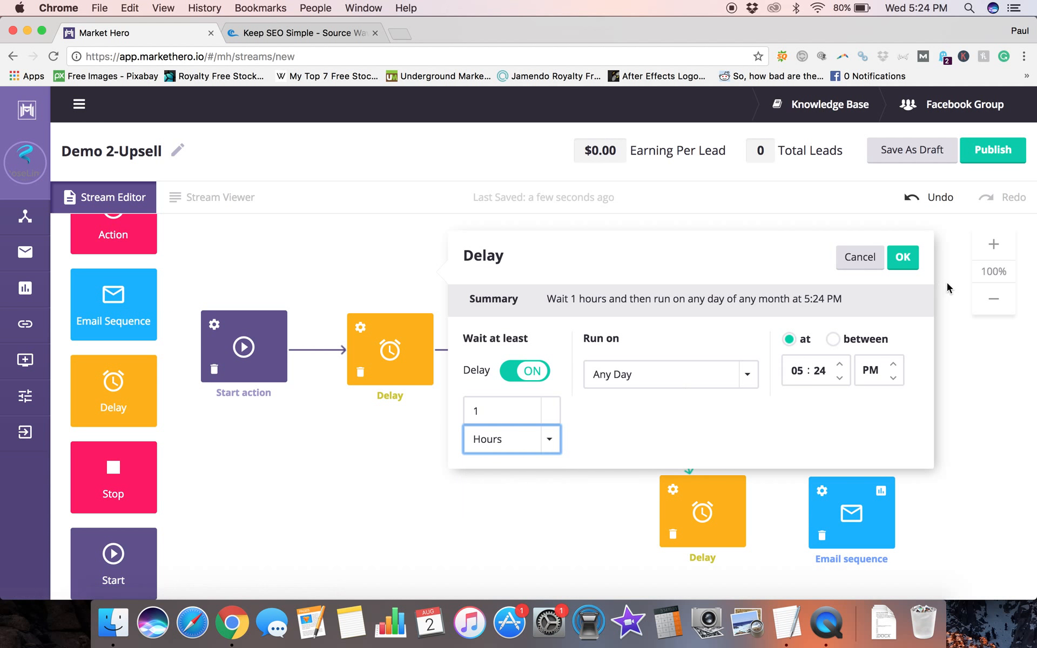
left_click(905, 258)
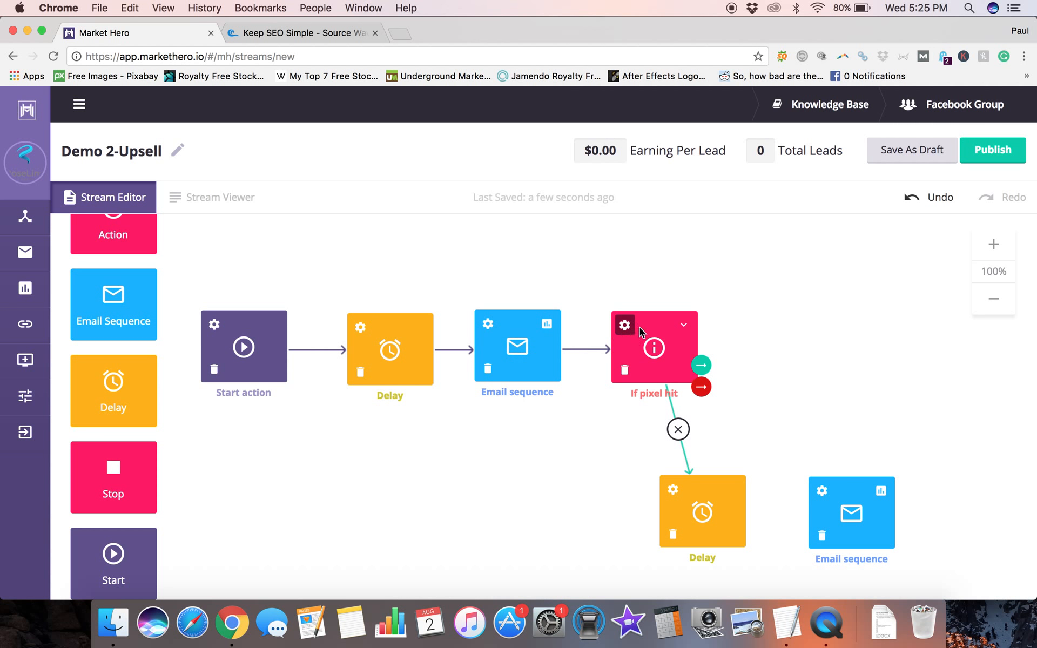
- Connect the lower Delay to the lower Email Sequence
scroll(659, 326, "right", 2)
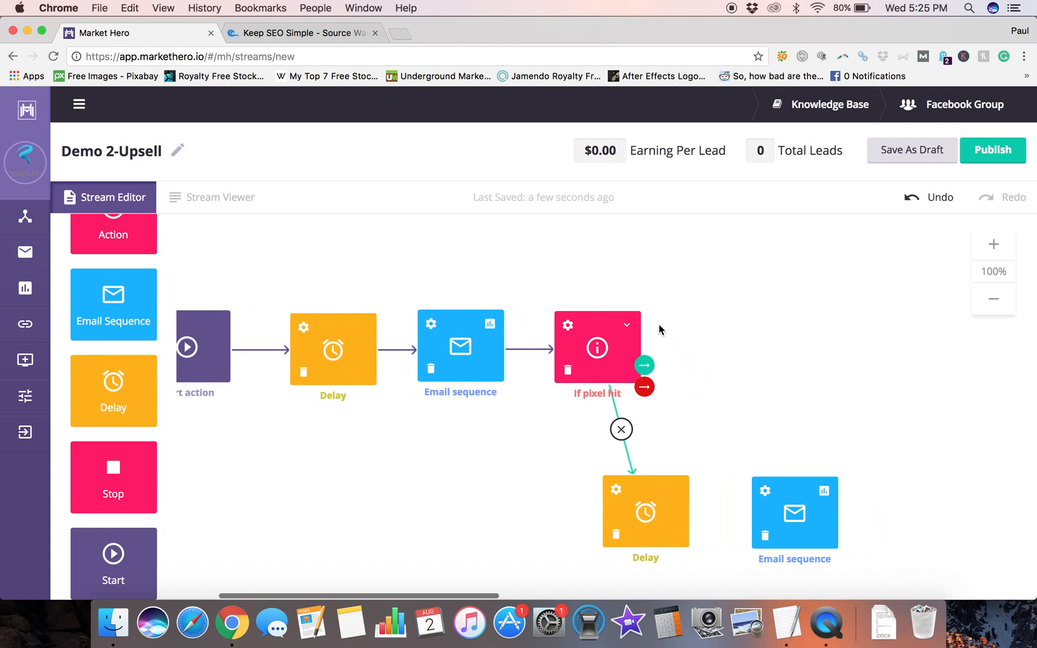
scroll(645, 514, "right", 3)
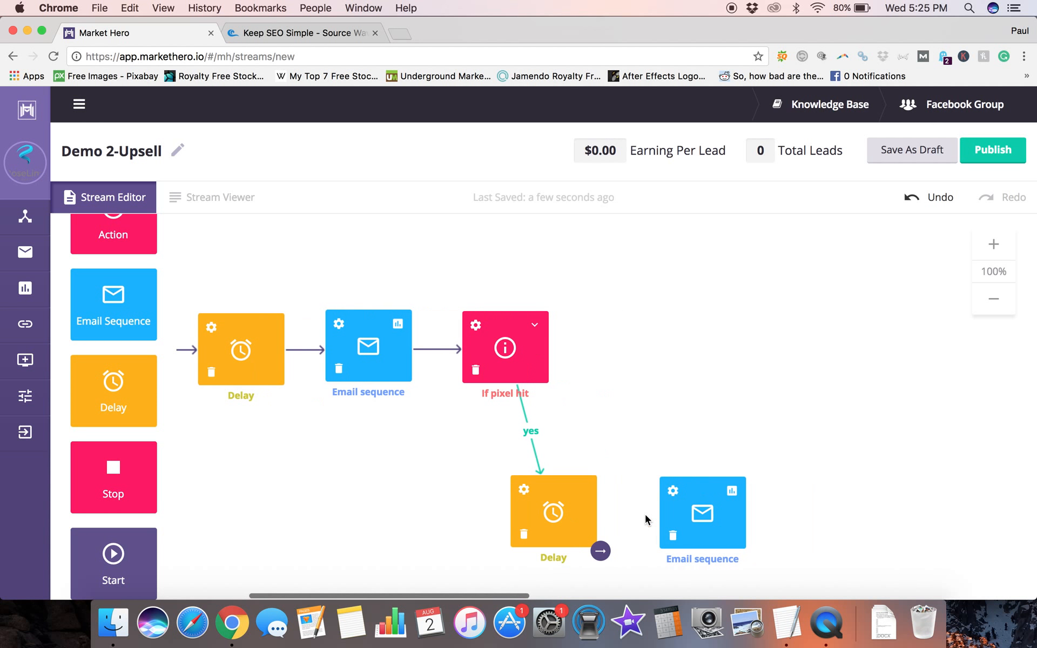
scroll(644, 515, "down", 2)
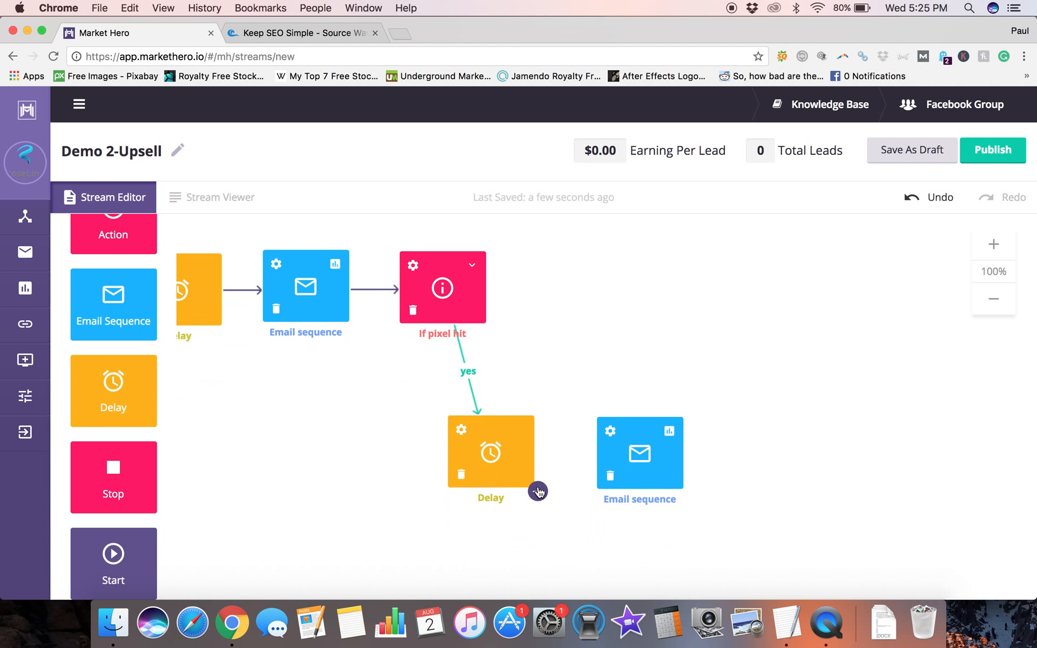
left_click_drag(538, 489, 616, 460)
scroll(617, 456, "right", 2)
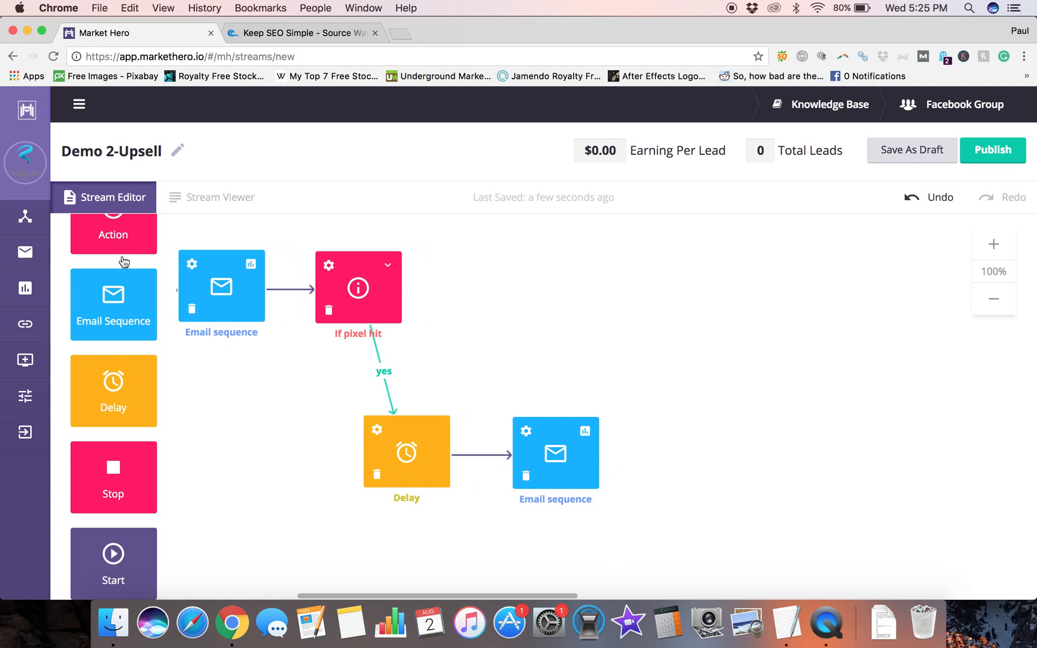
- Add an "If conversion pixel is hit" action to the right of the lower Email Sequence and connect the sequence to it
left_click_drag(116, 240, 711, 472)
left_click(739, 433)
left_click(579, 337)
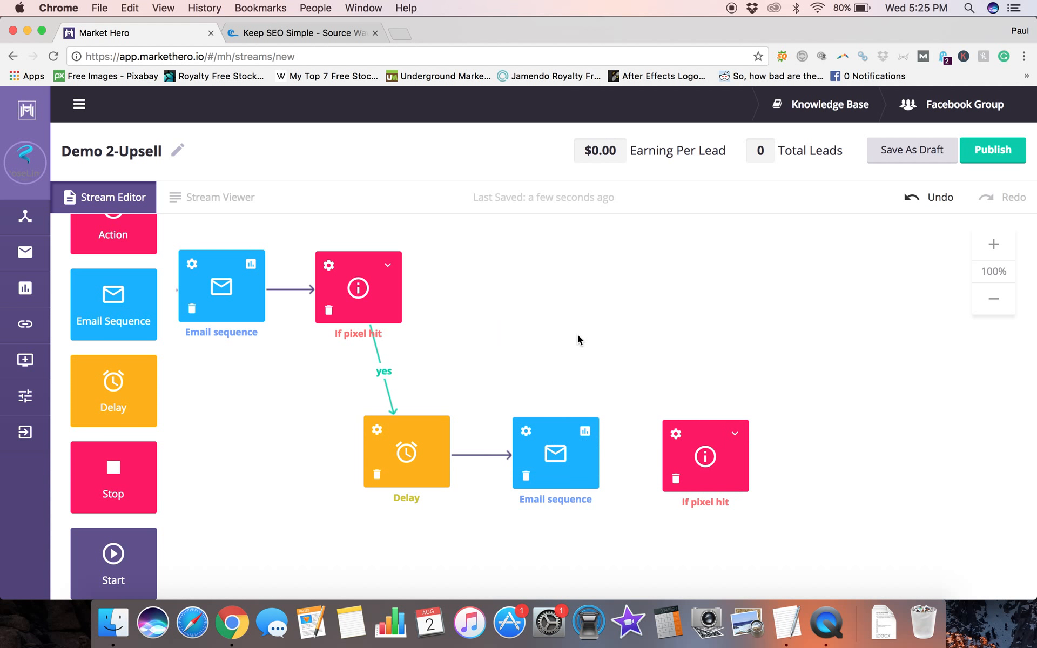
left_click_drag(601, 491, 679, 462)
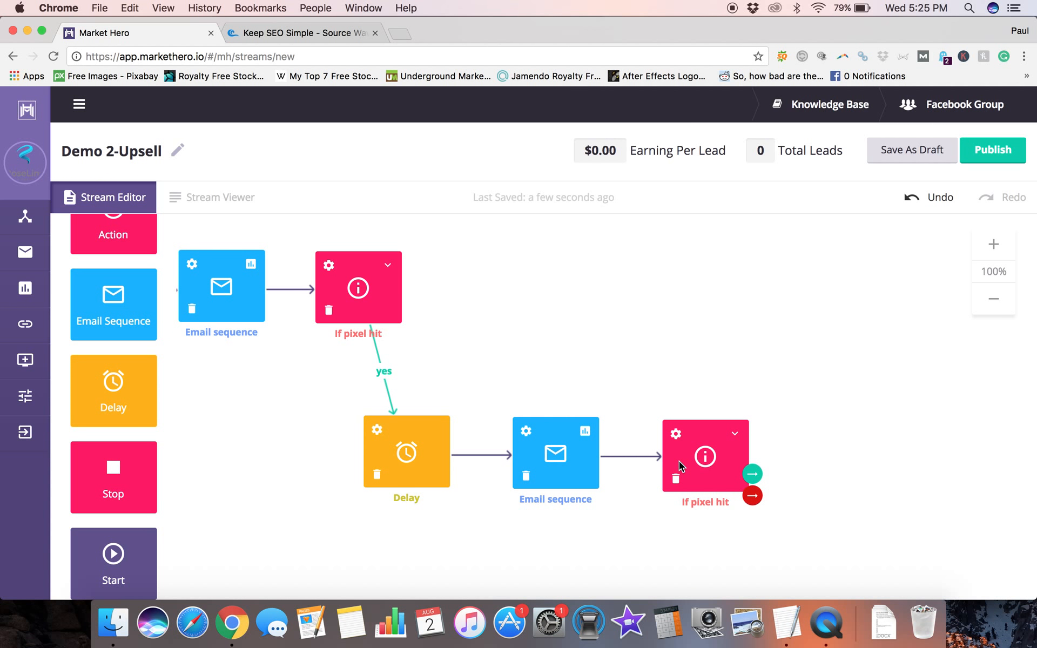
- Continue the second If pixel hit action's yes branch with a new Email Sequence and connect that sequence to a Stop element at its right
left_click_drag(108, 308, 894, 457)
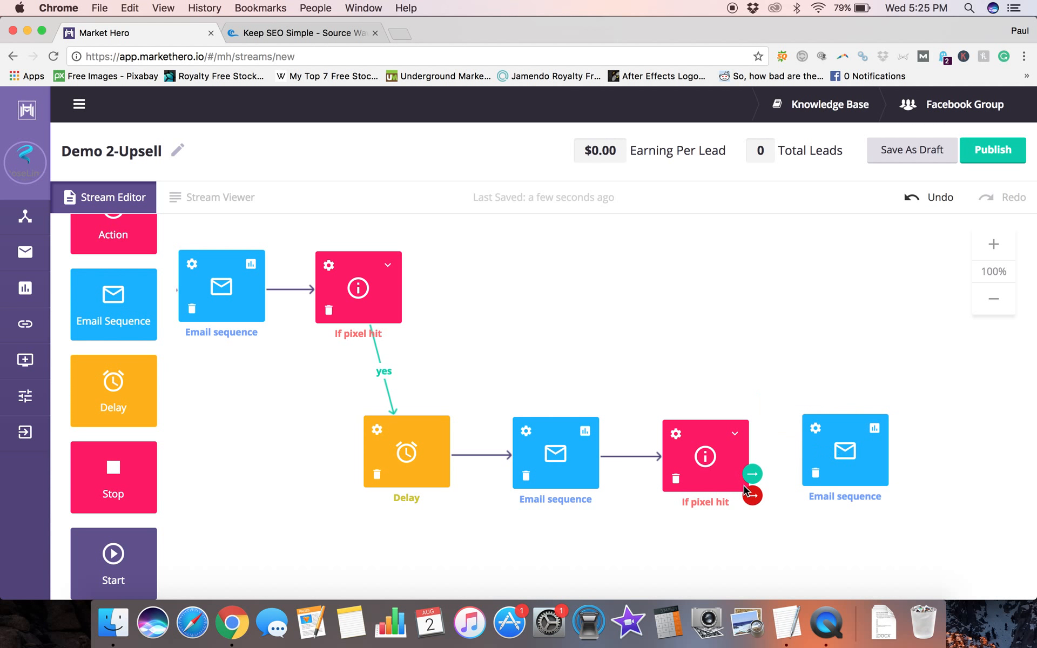
left_click_drag(749, 487, 812, 462)
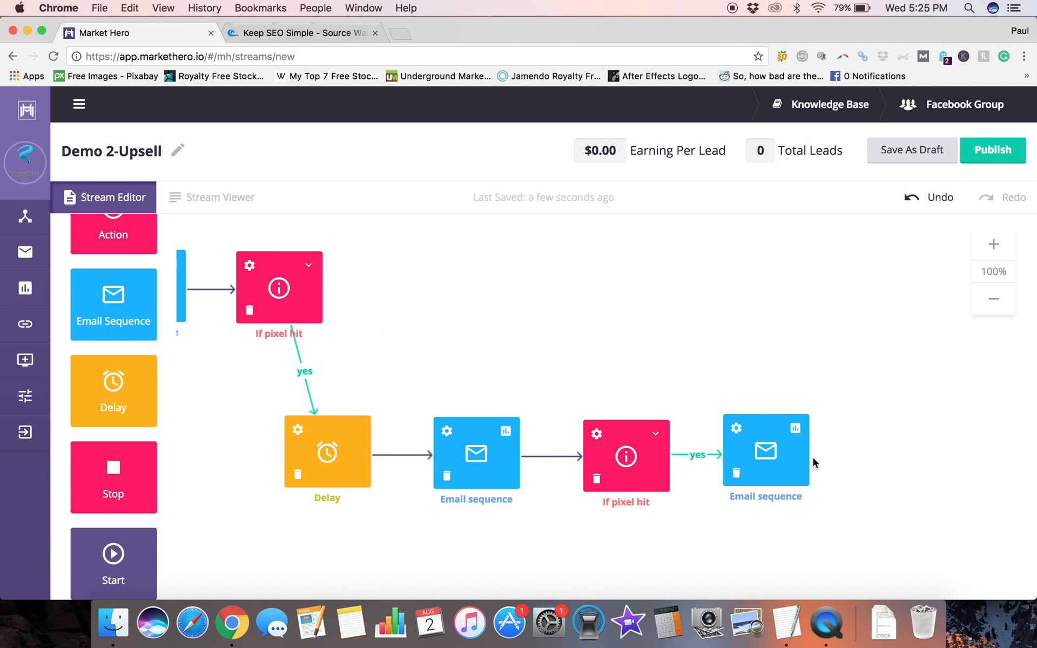
left_click_drag(103, 486, 637, 473)
left_click_drag(894, 445, 896, 459)
mouse_move(801, 485)
left_click_drag(813, 491, 880, 458)
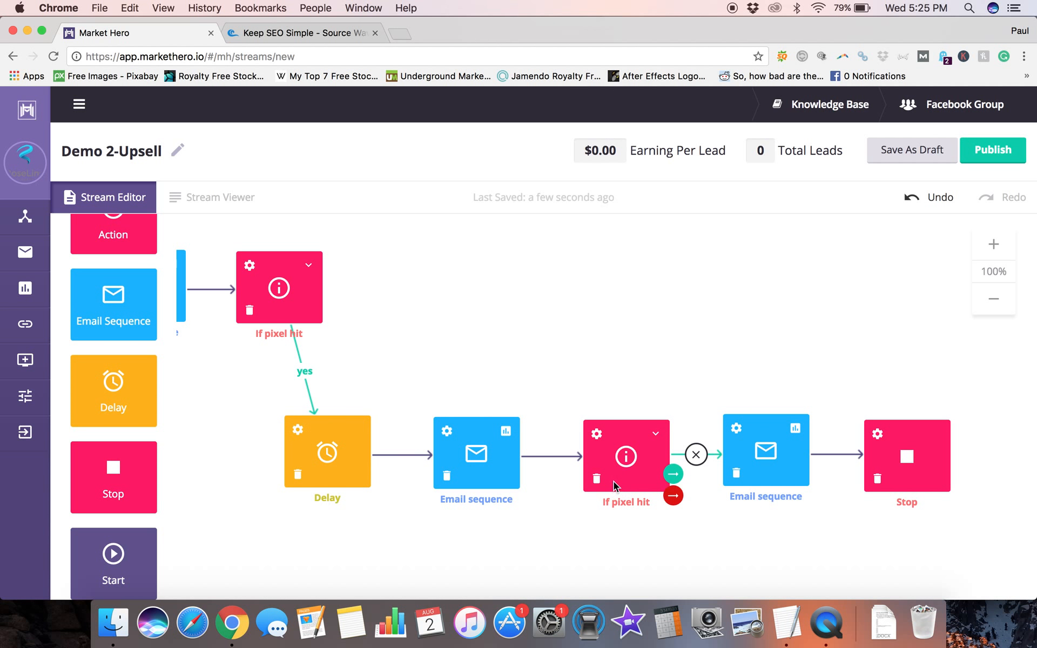
- Add an Email Sequence above and to the right of the first If pixel hit action and connect that action's no branch to it
scroll(500, 355, "left", 7)
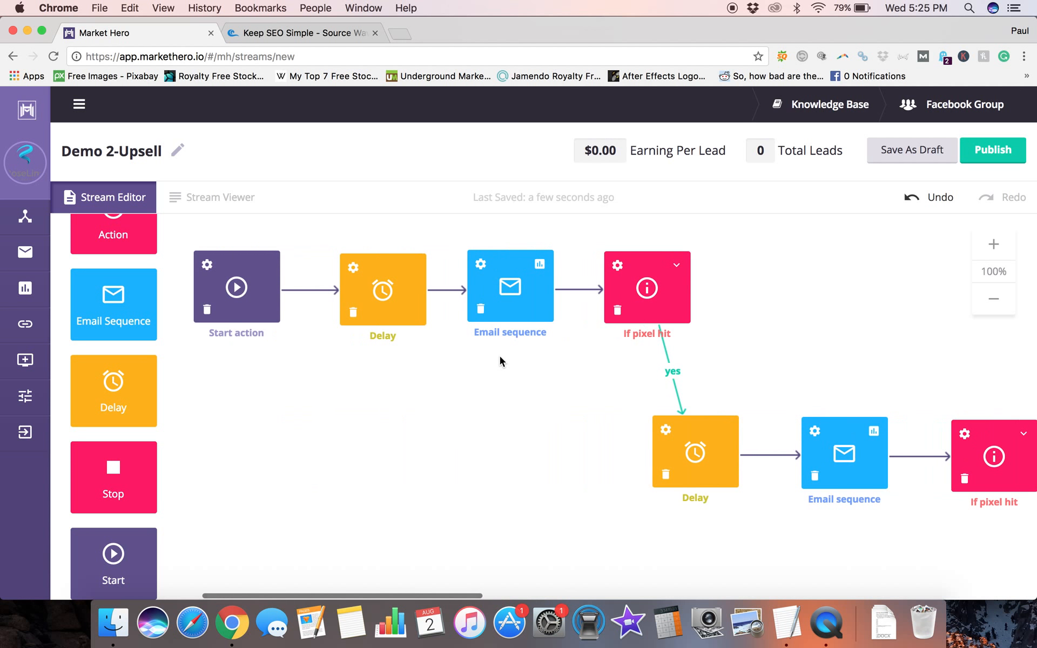
scroll(318, 359, "right", 2)
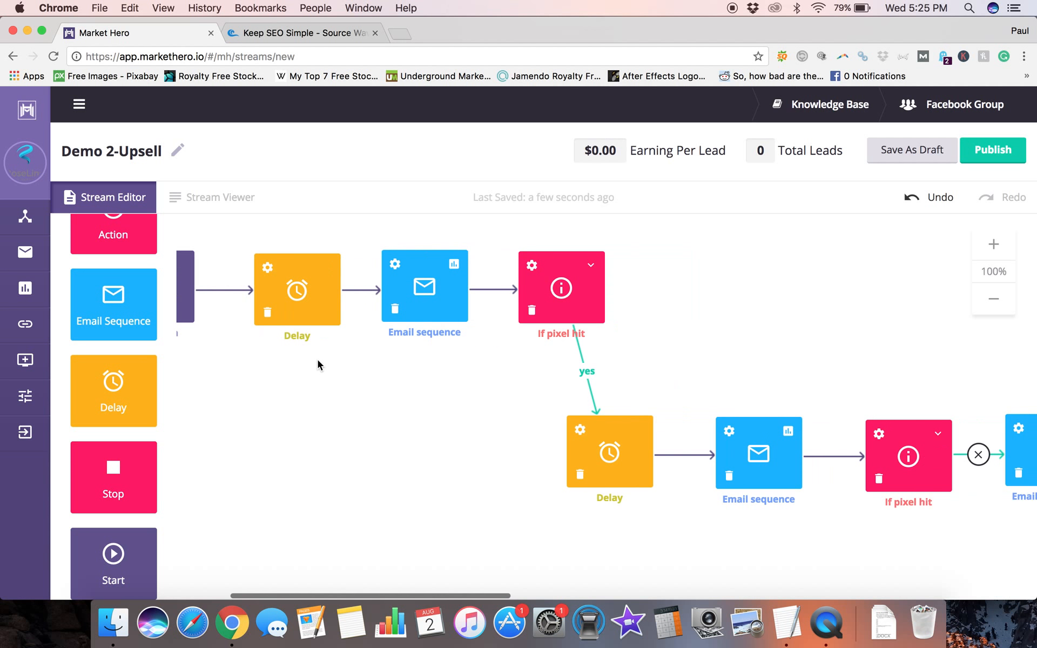
scroll(318, 359, "left", 4)
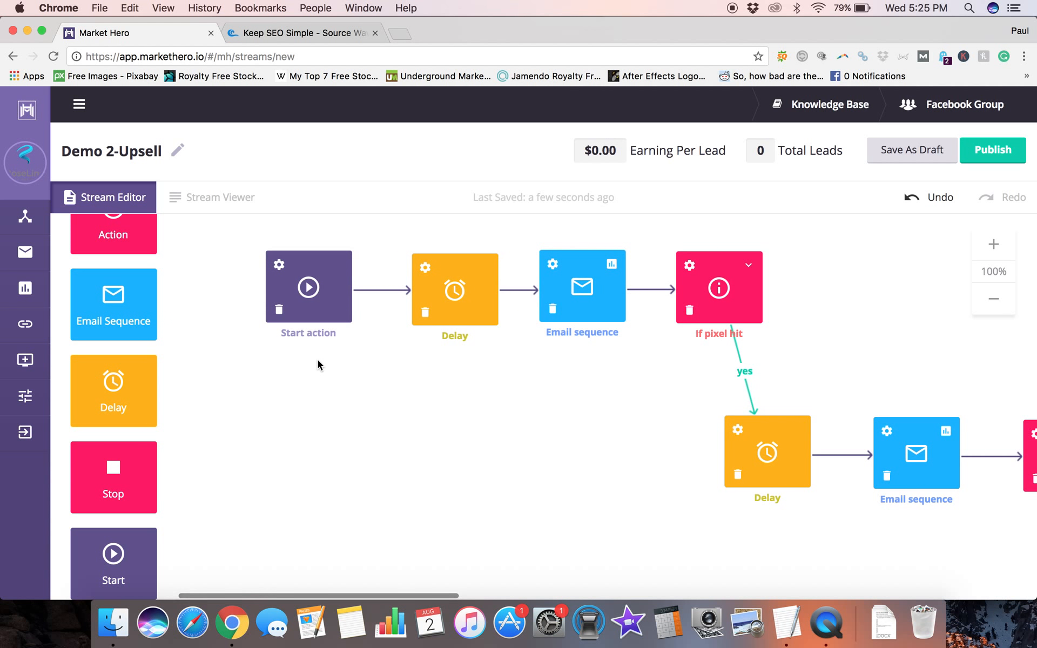
scroll(318, 359, "right", 5)
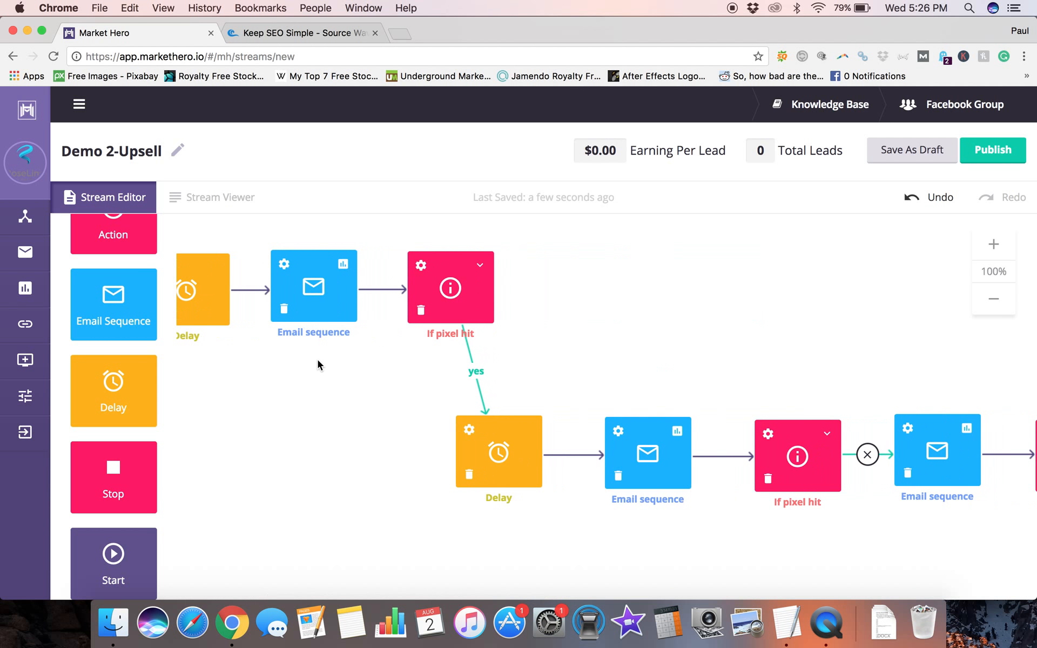
scroll(318, 359, "up", 2)
scroll(456, 340, "up", 2)
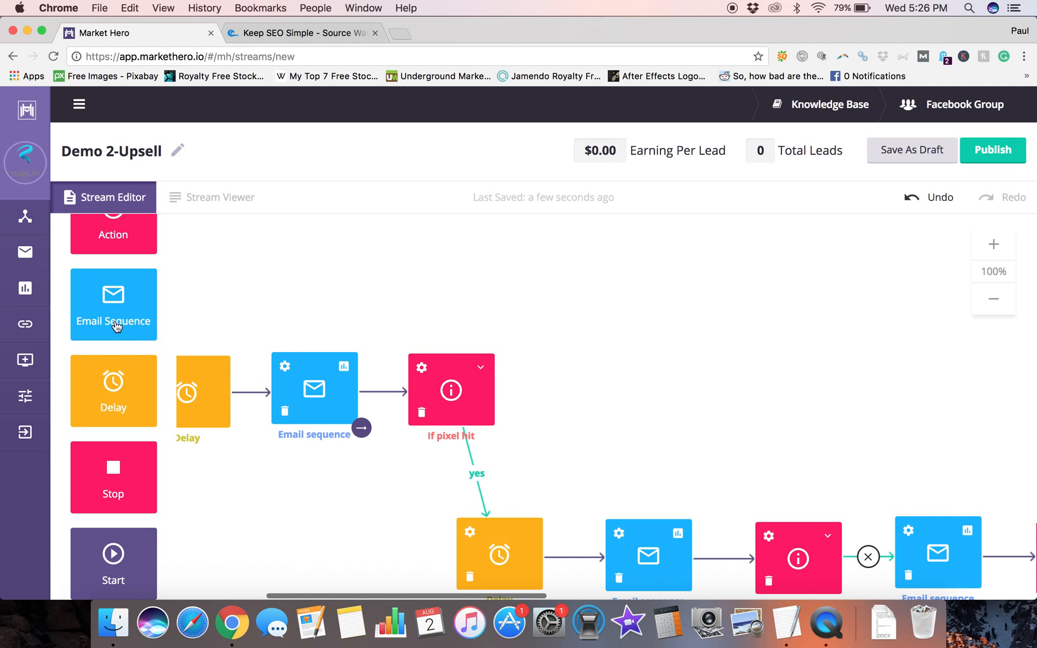
left_click_drag(114, 312, 562, 299)
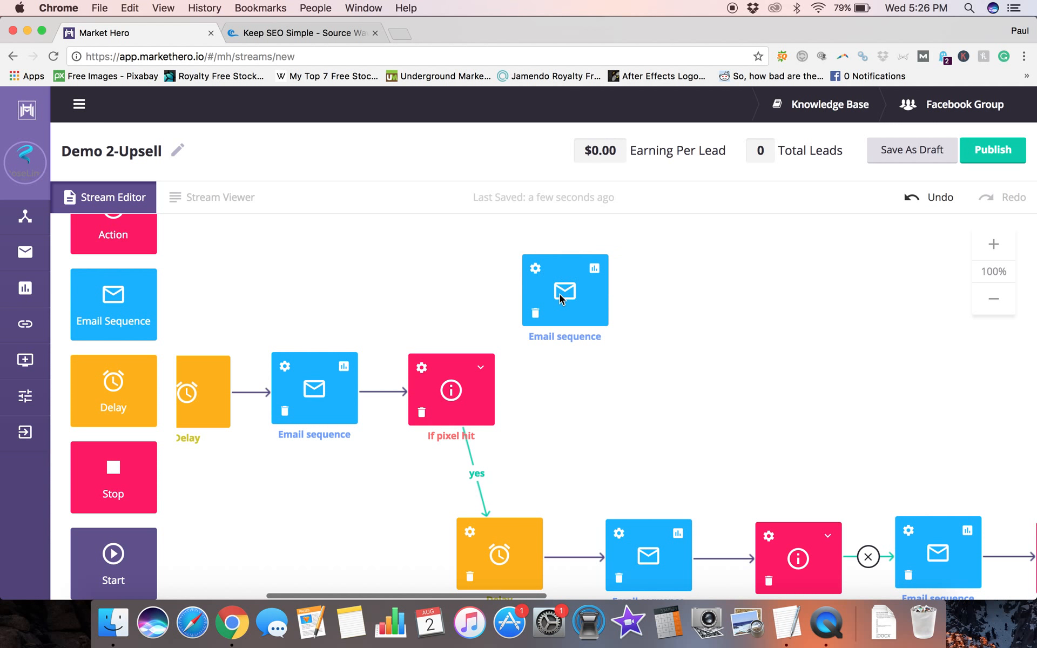
scroll(561, 298, "down", 1)
scroll(560, 299, "up", 1)
mouse_move(485, 395)
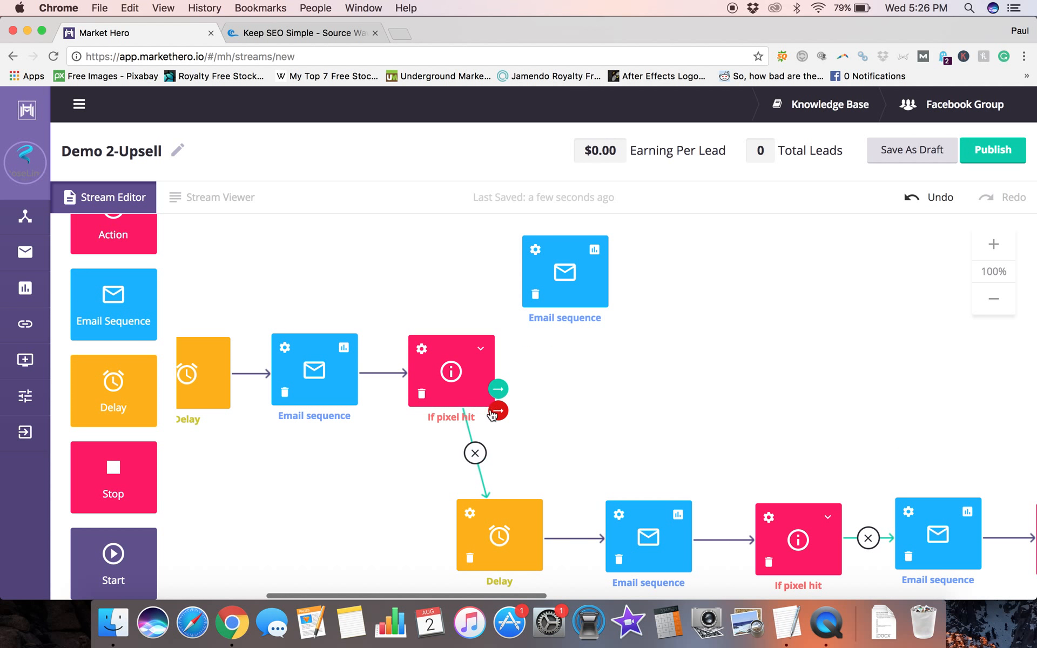
left_click_drag(498, 410, 556, 294)
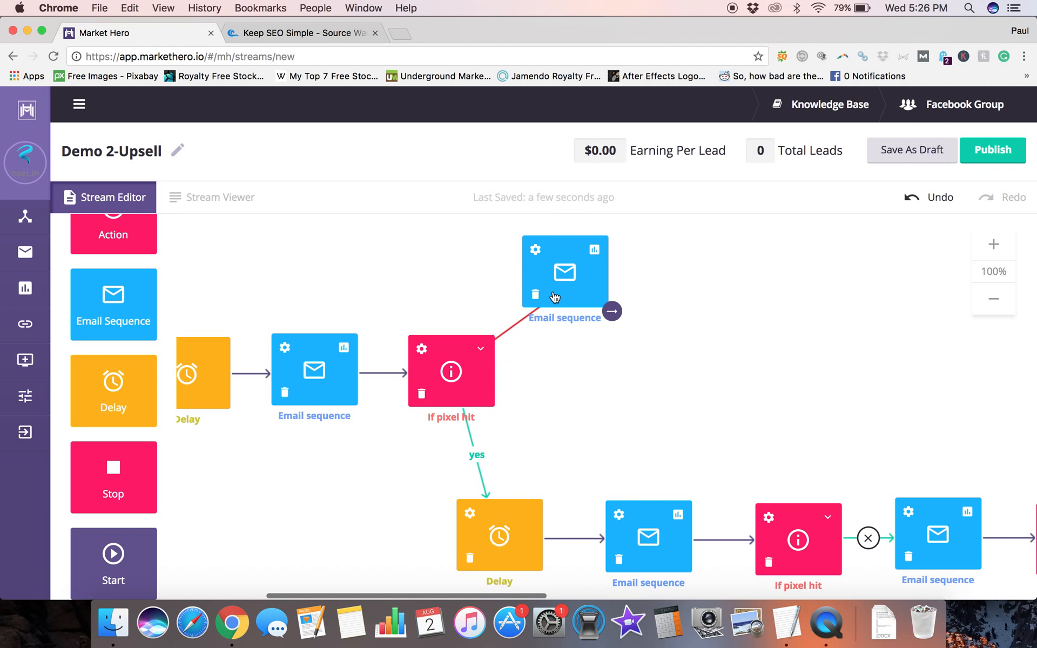
- Add an "If conversion pixel is hit" action to the right of the upper Email Sequence and connect the sequence to it
scroll(553, 295, "right", 2)
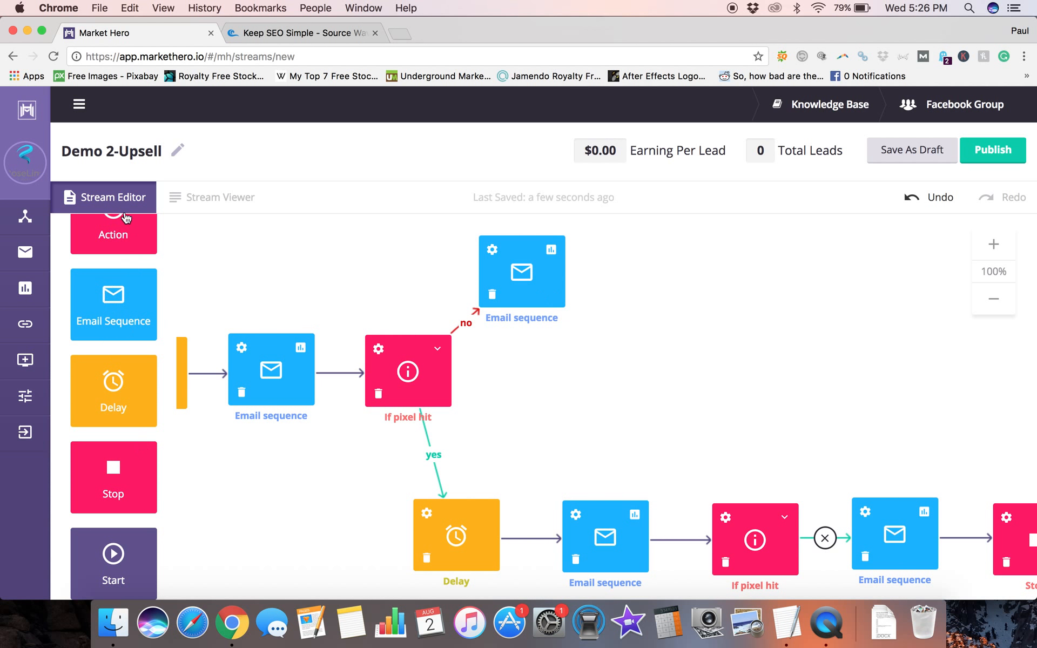
left_click_drag(118, 226, 675, 287)
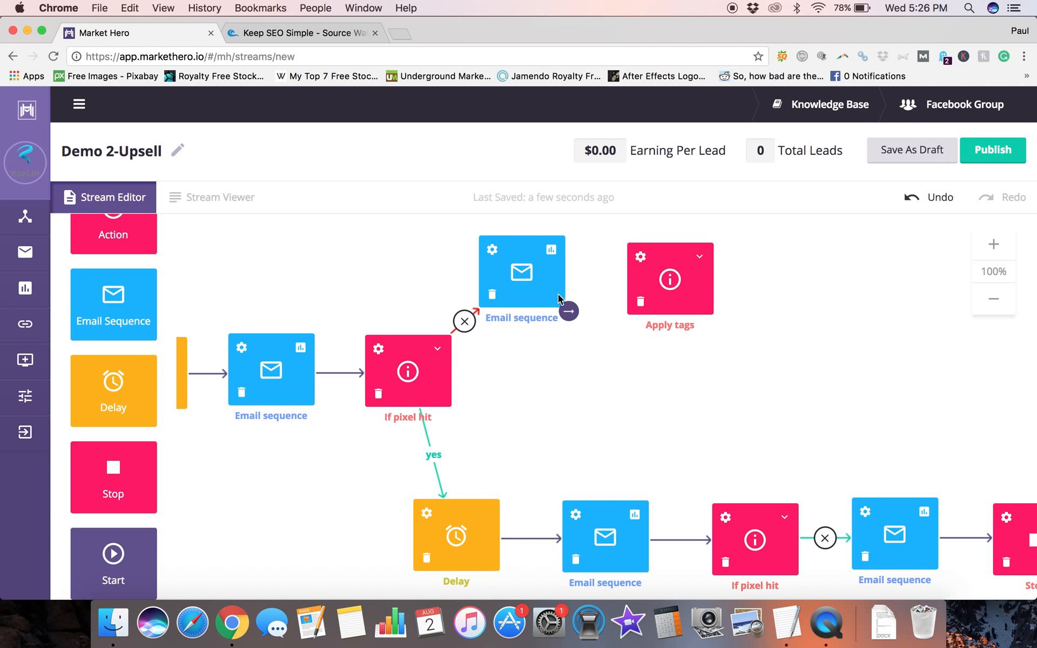
left_click_drag(595, 294, 641, 278)
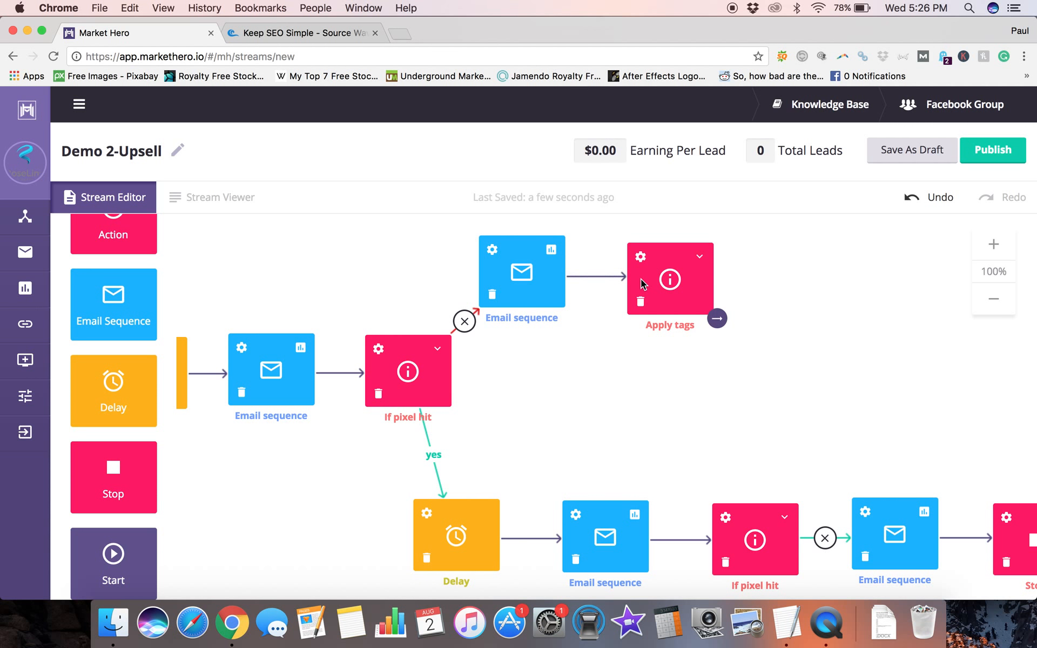
left_click(701, 257)
left_click(540, 337)
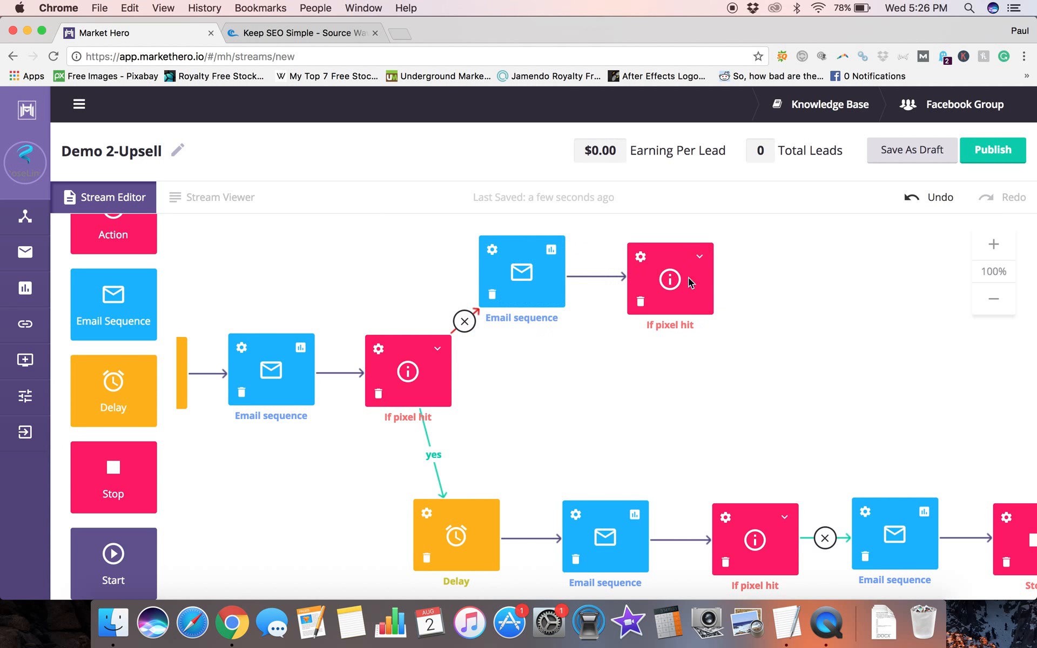
- Connect the yes branch of the upper If pixel hit action to the lower Delay
mouse_move(710, 278)
mouse_move(432, 392)
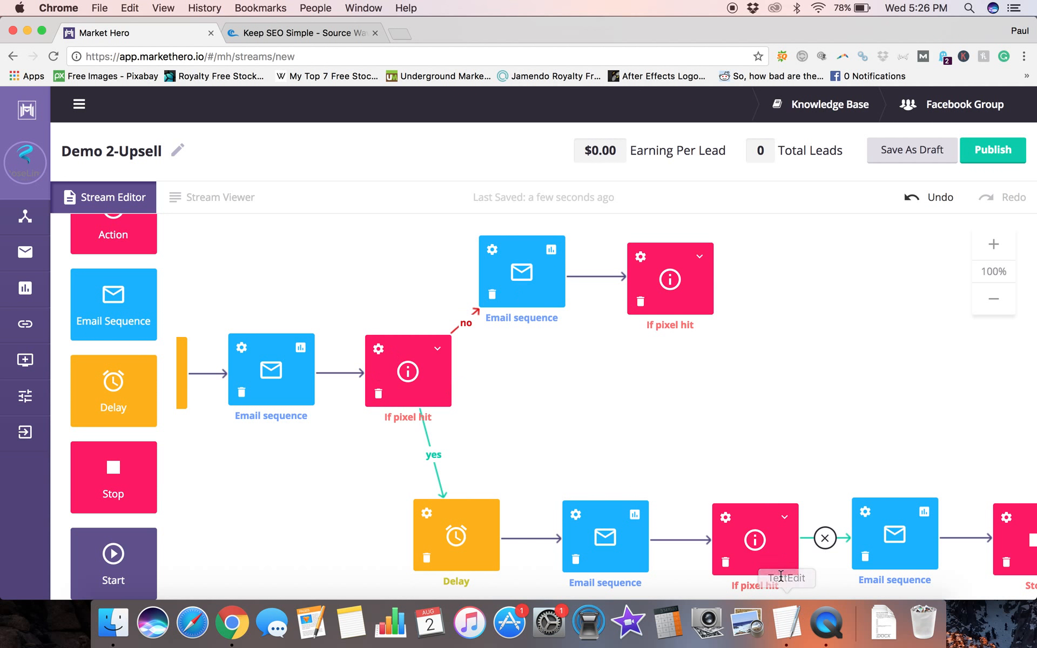
mouse_move(664, 285)
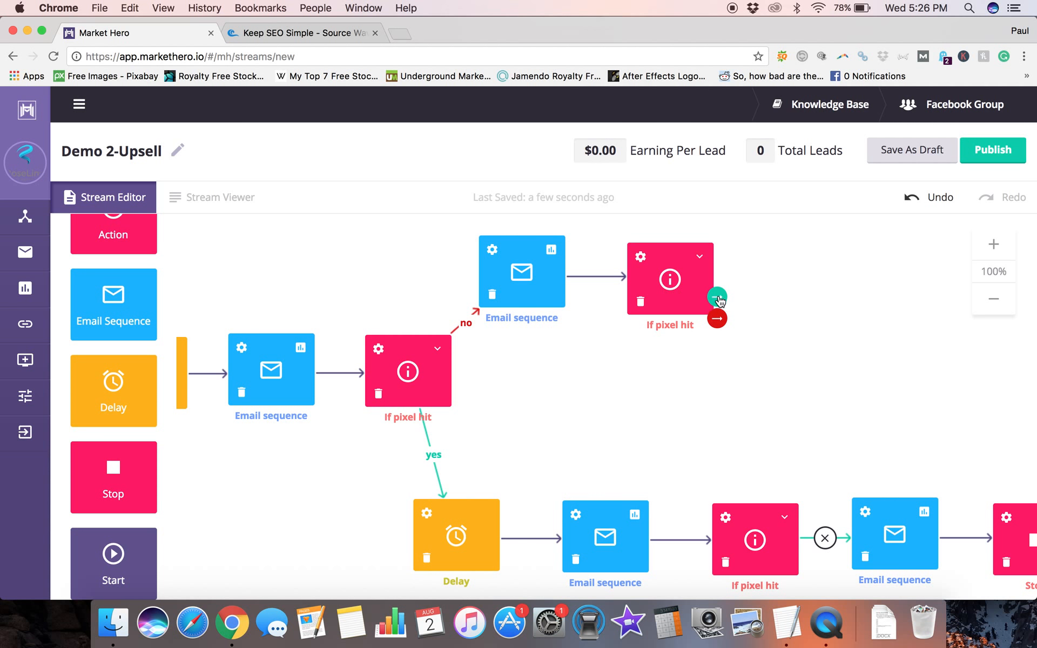
left_click_drag(717, 298, 479, 514)
mouse_move(785, 536)
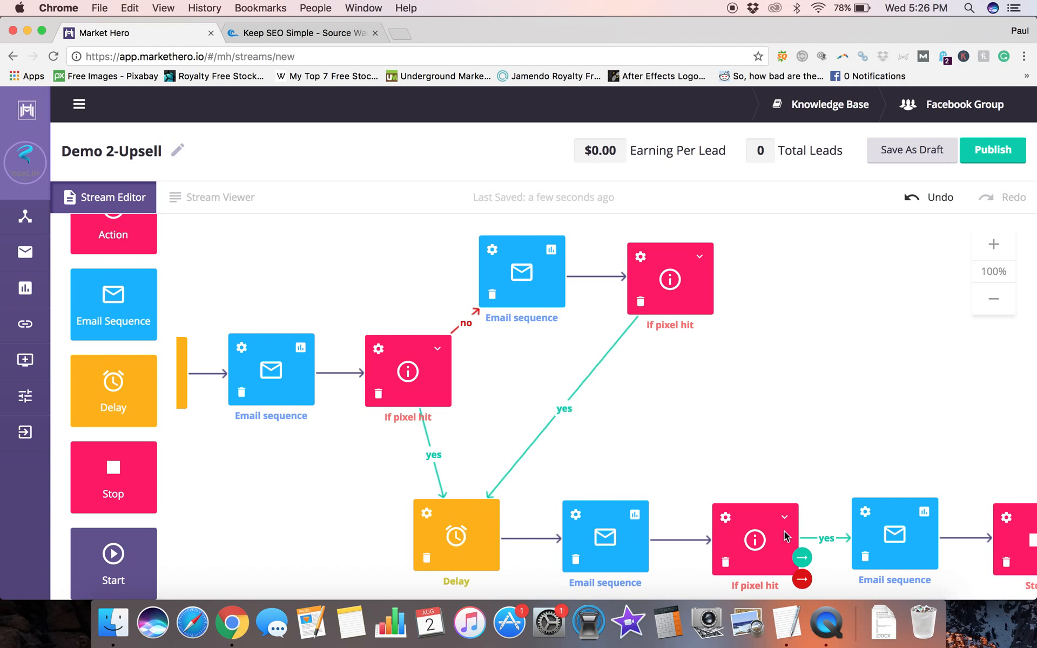
- Add an Email Sequence to the right of the upper If pixel hit action and connect the action's no branch to it
mouse_move(669, 283)
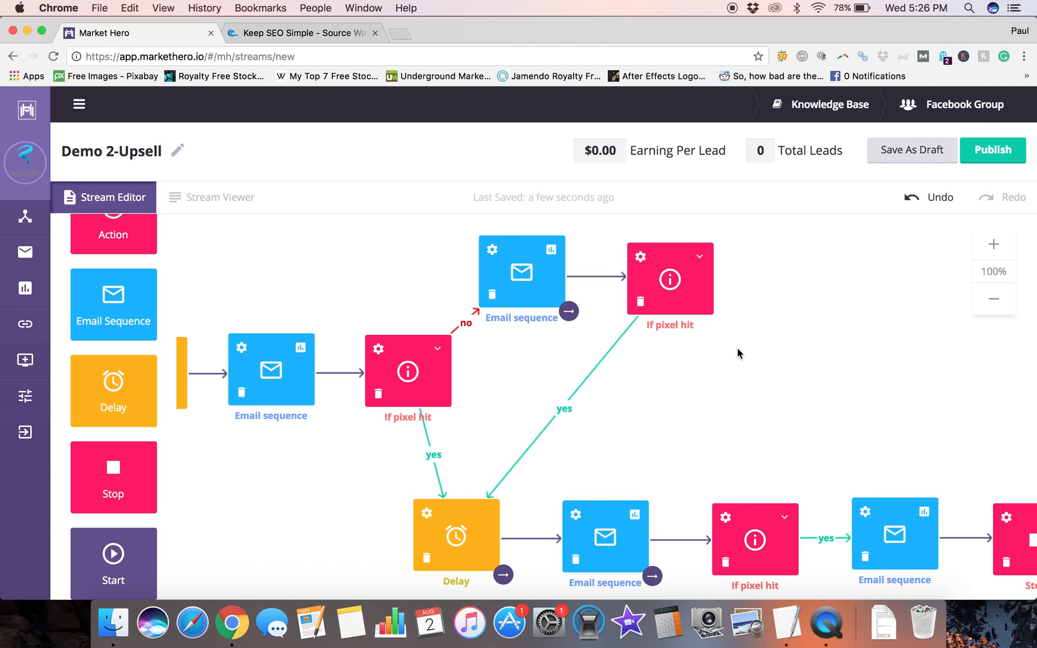
left_click_drag(112, 301, 797, 286)
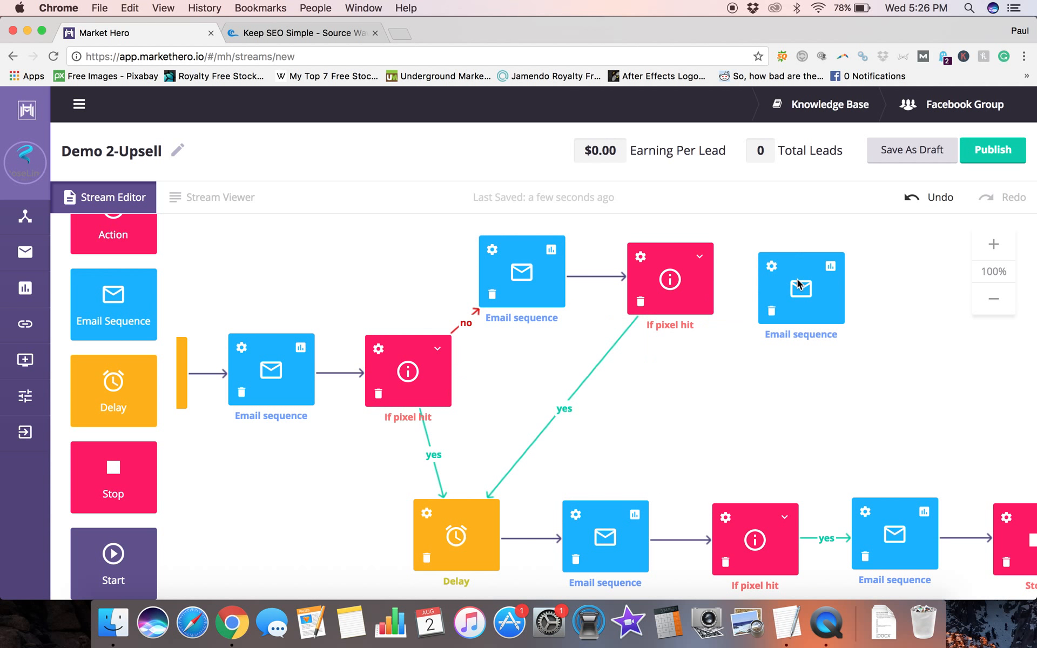
left_click_drag(716, 303, 778, 284)
- Link the rightmost upper Email Sequence to a new "If conversion pixel is hit" action below it and route that action's yes branch to the lower Delay
scroll(777, 284, "right", 3)
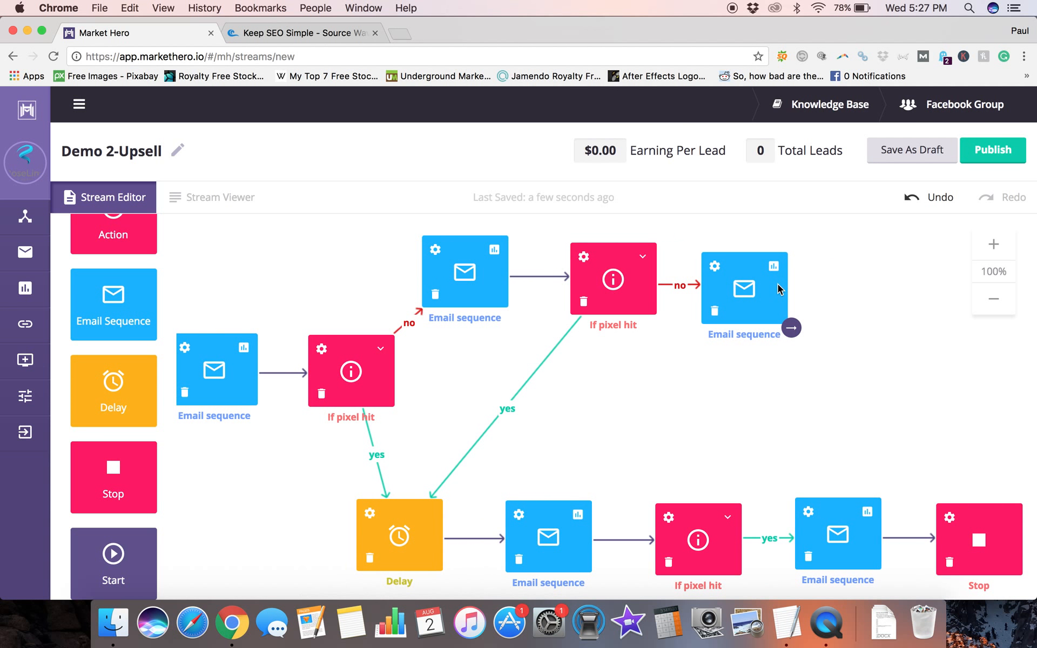
scroll(777, 284, "right", 3)
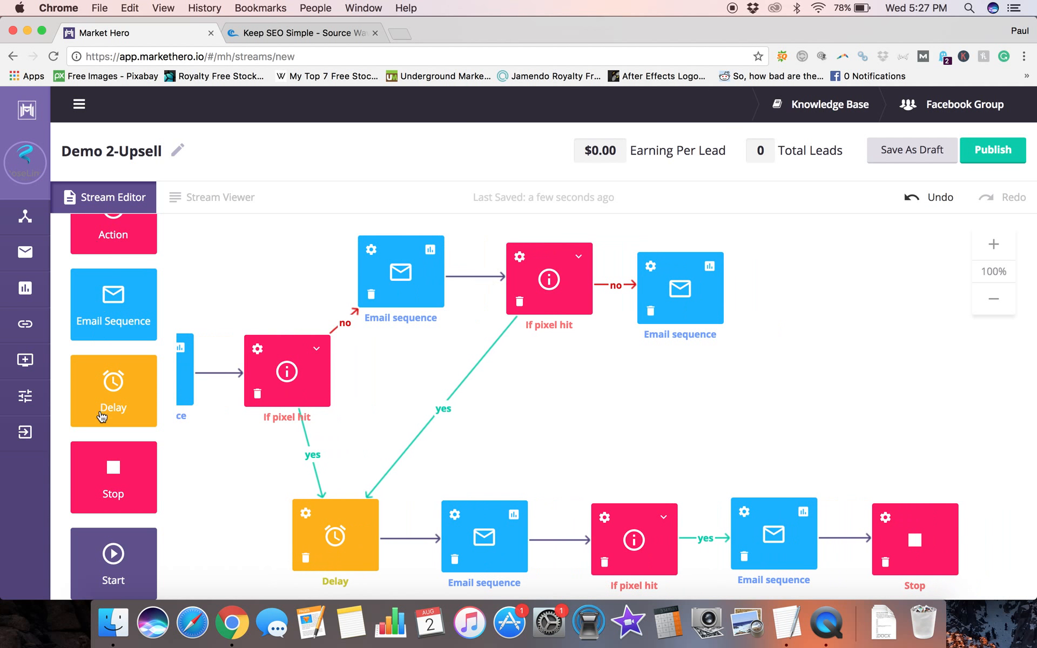
left_click_drag(103, 240, 689, 426)
left_click(730, 386)
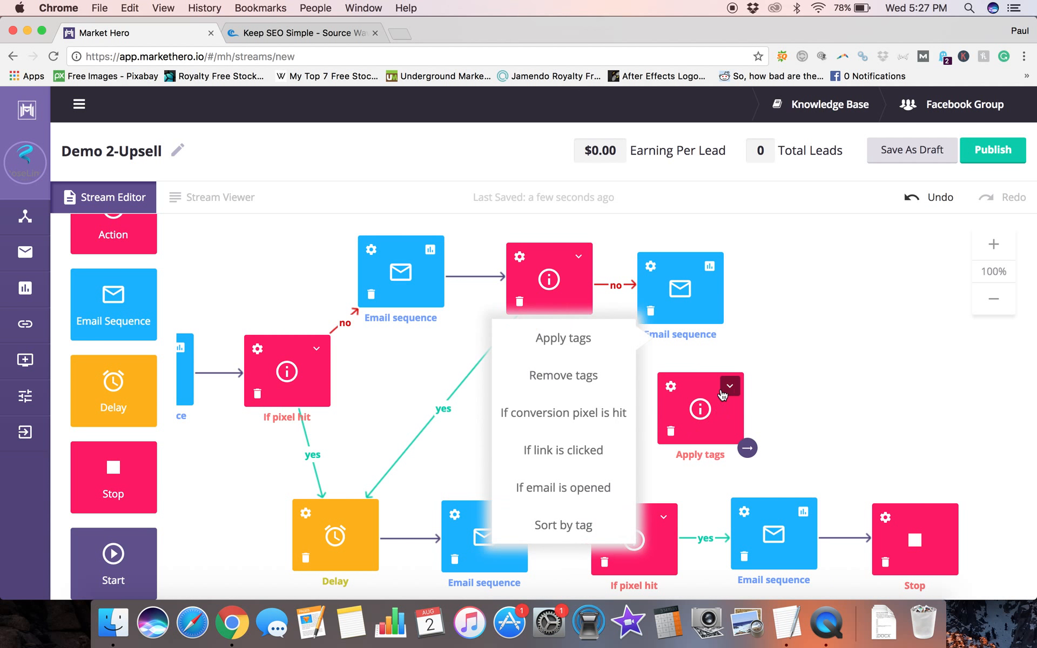
left_click(601, 423)
mouse_move(704, 312)
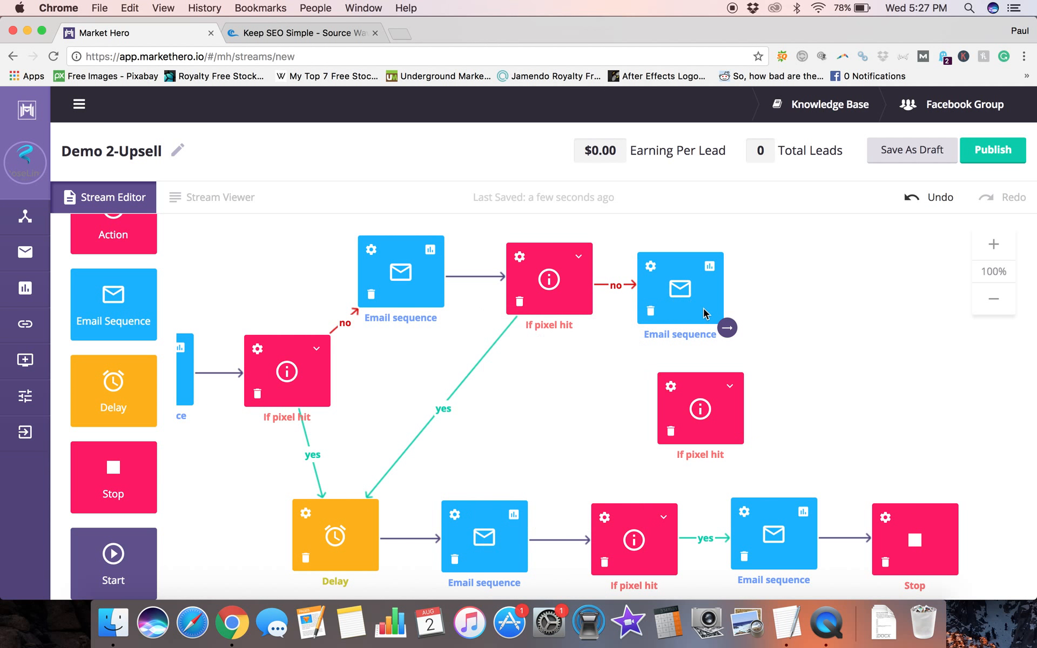
left_click_drag(716, 372, 700, 389)
left_click_drag(740, 428, 373, 510)
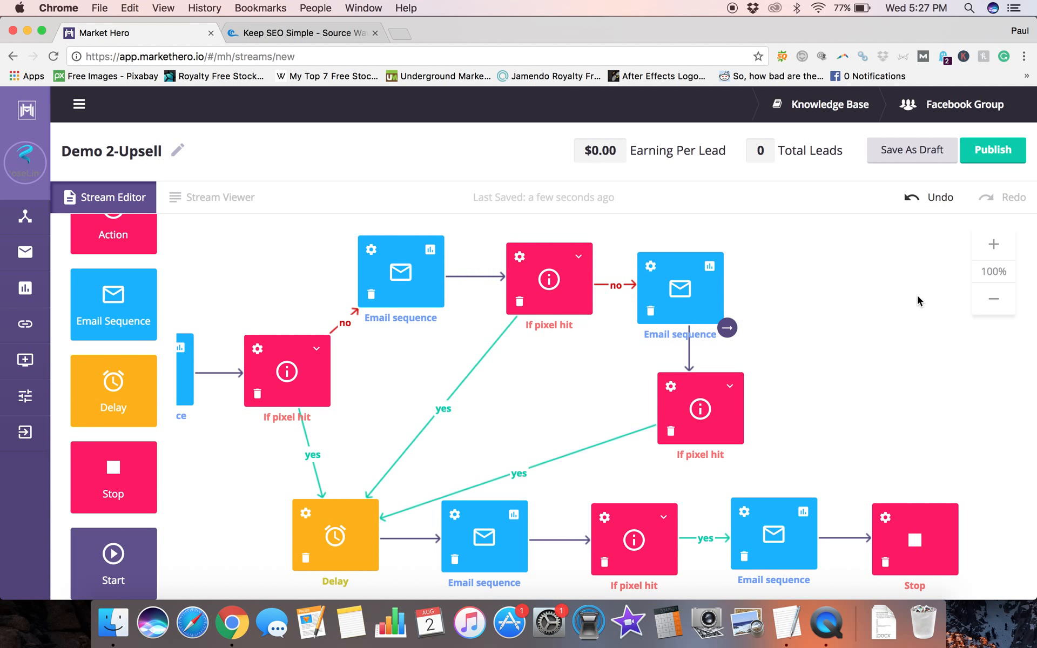
- Add an Email Sequence below the If pixel hit action in the lower row and connect that action's no branch to it
scroll(893, 298, "down", 5)
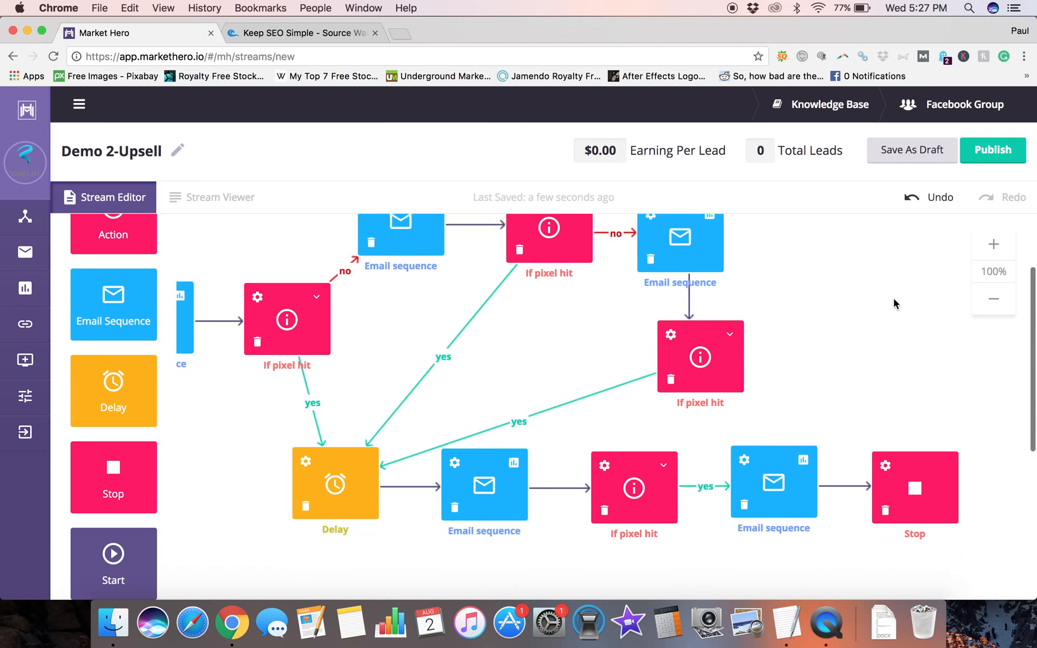
scroll(893, 298, "up", 2)
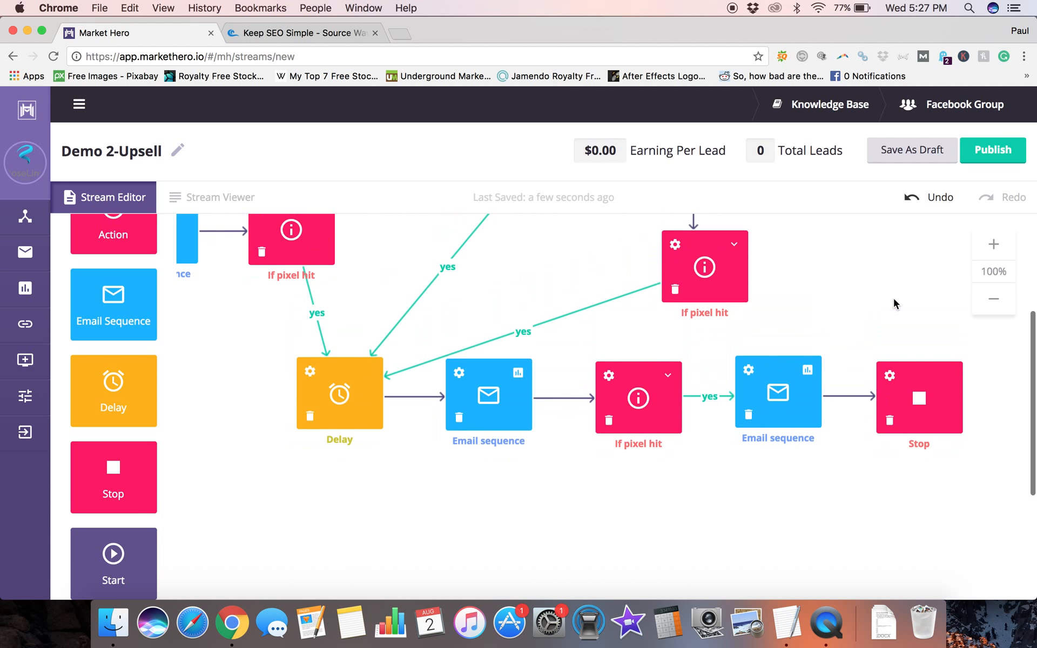
scroll(893, 298, "up", 3)
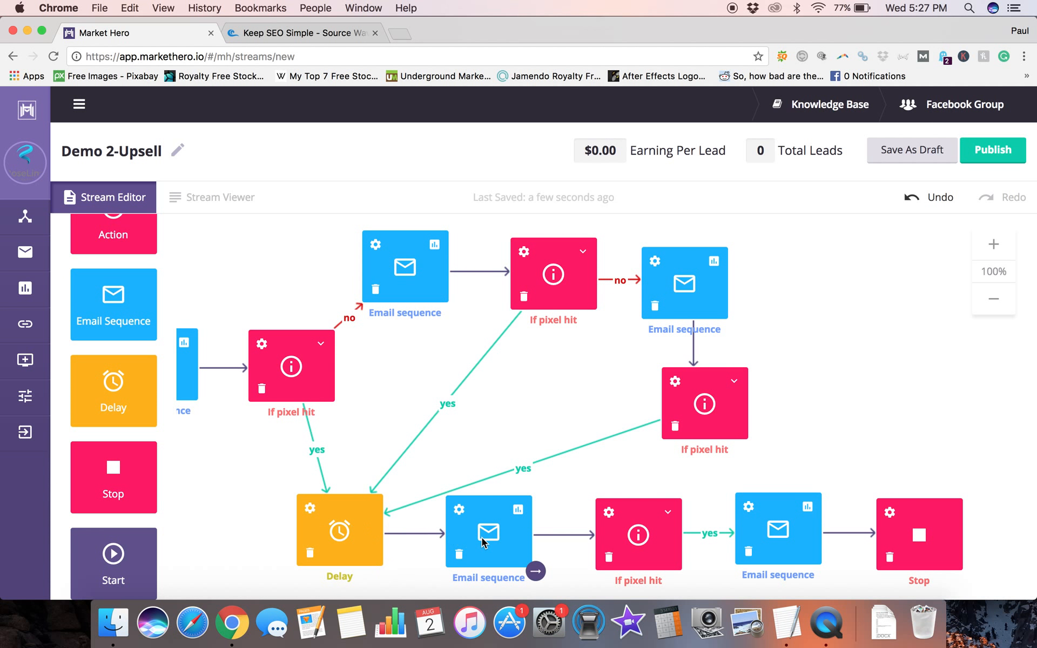
scroll(482, 537, "down", 4)
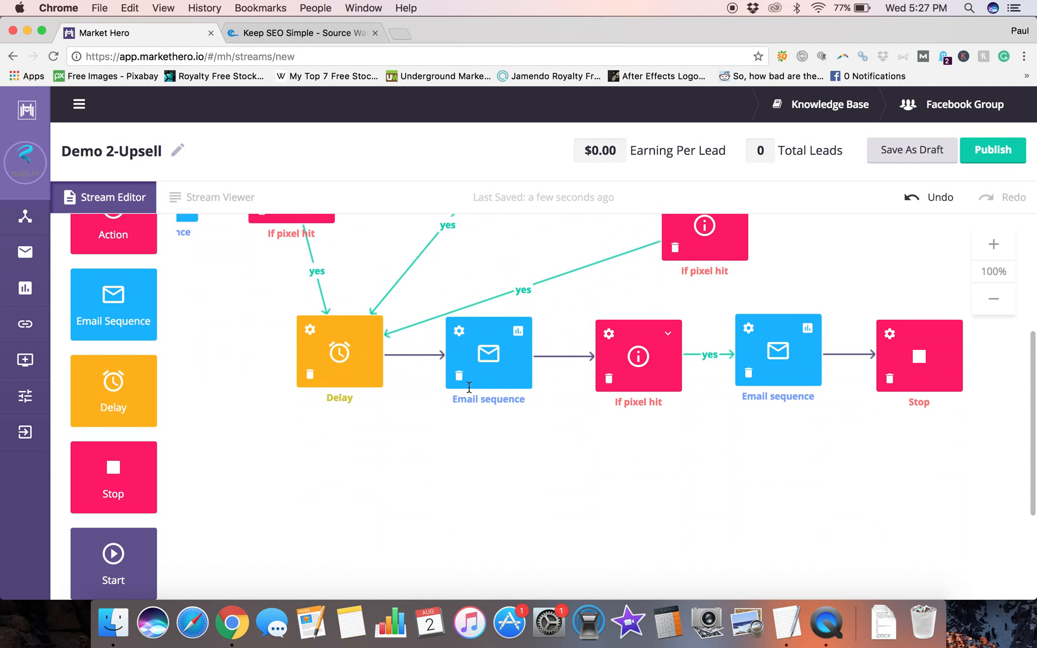
scroll(627, 361, "right", 5)
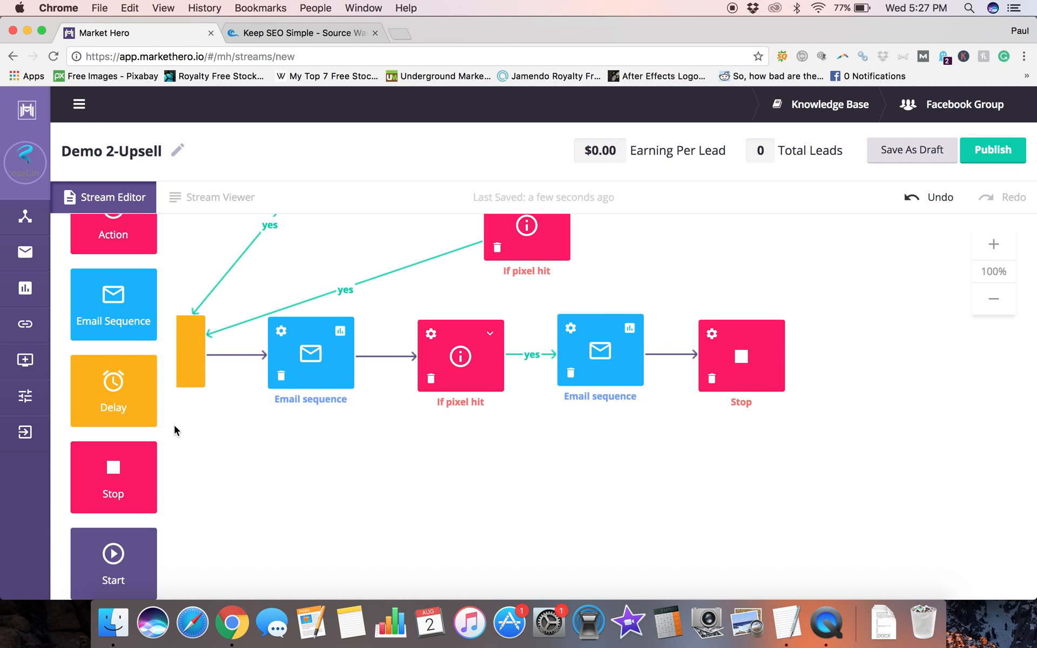
scroll(113, 261, "up", 1)
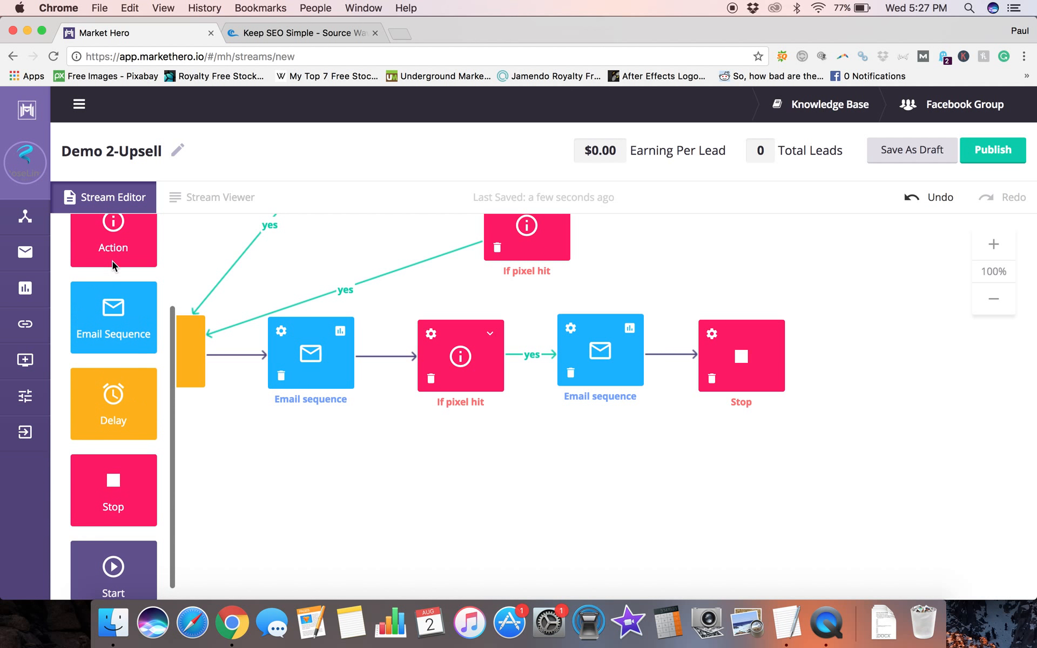
left_click_drag(114, 315, 455, 496)
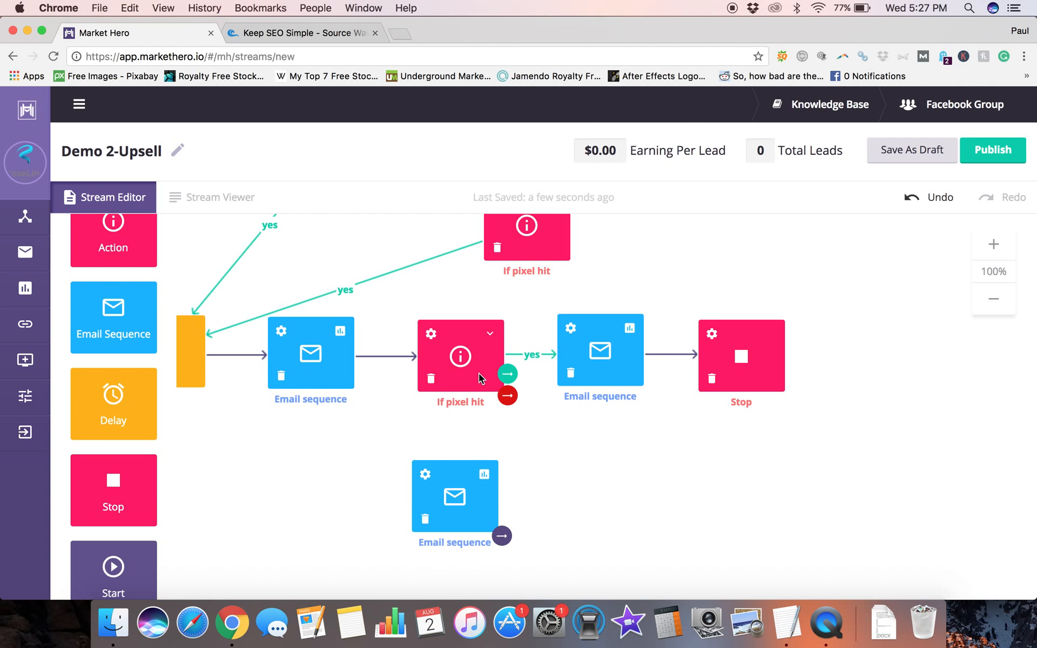
left_click_drag(507, 394, 448, 477)
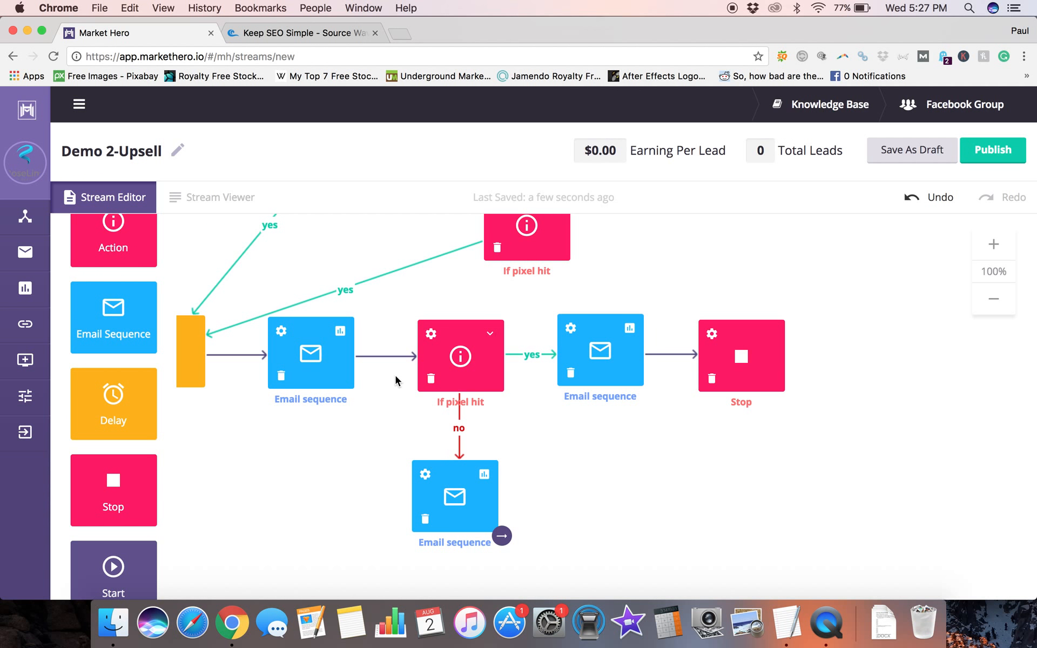
- Add an "If conversion pixel is hit" action to the right of the bottom Email Sequence and connect the sequence to it
scroll(398, 377, "up", 5)
scroll(398, 377, "down", 5)
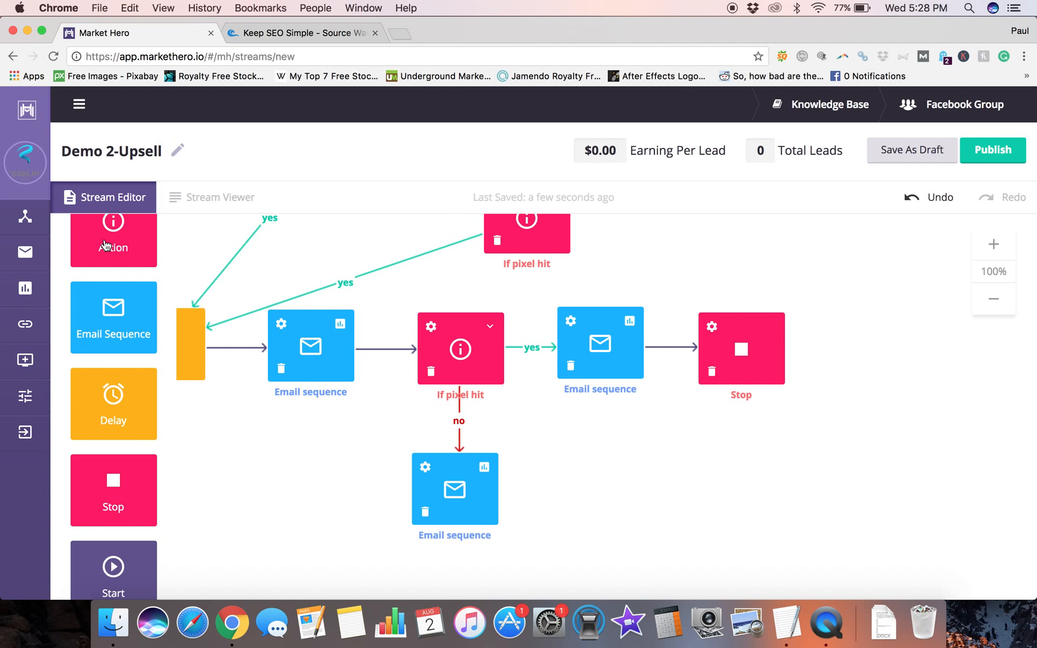
left_click_drag(249, 328, 596, 501)
mouse_move(479, 522)
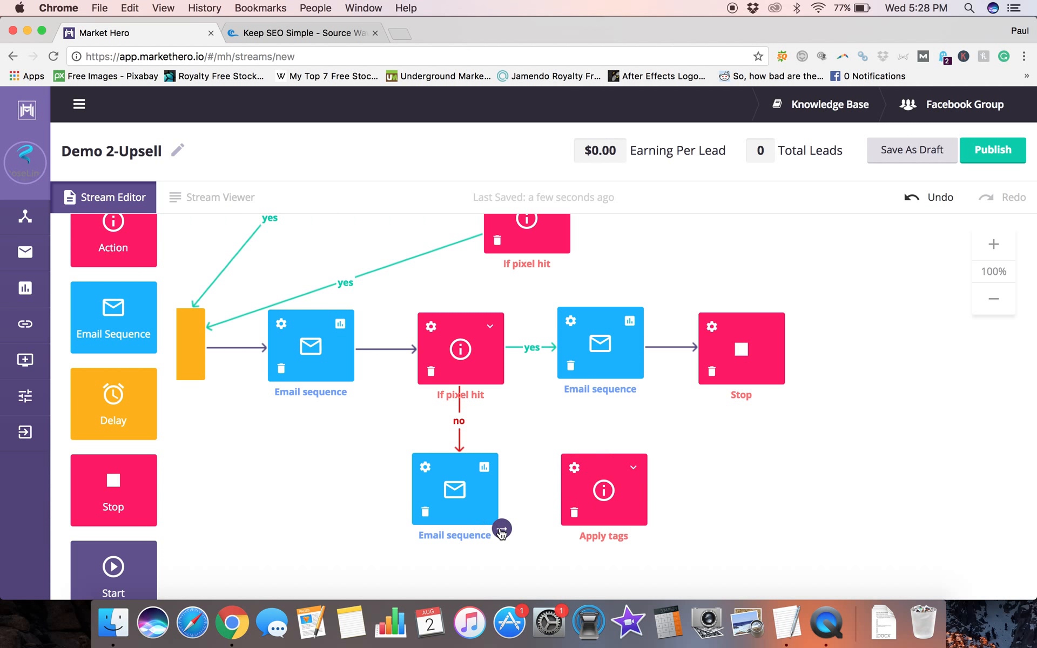
mouse_move(502, 529)
left_mouse_down()
mouse_move(570, 511)
mouse_move(574, 497)
left_mouse_up()
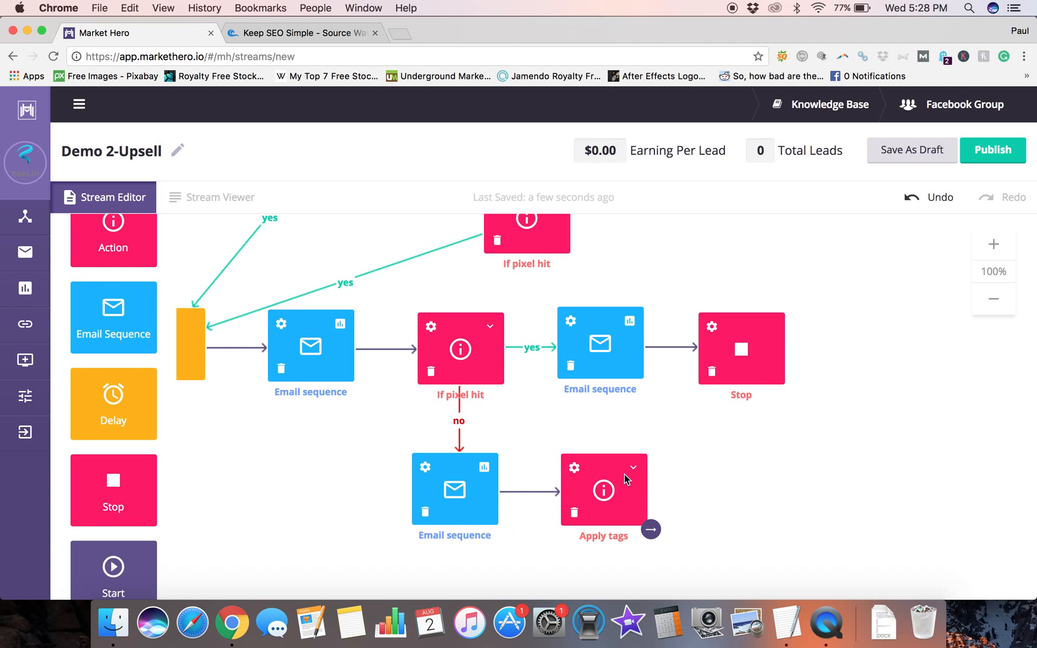
left_click(633, 469)
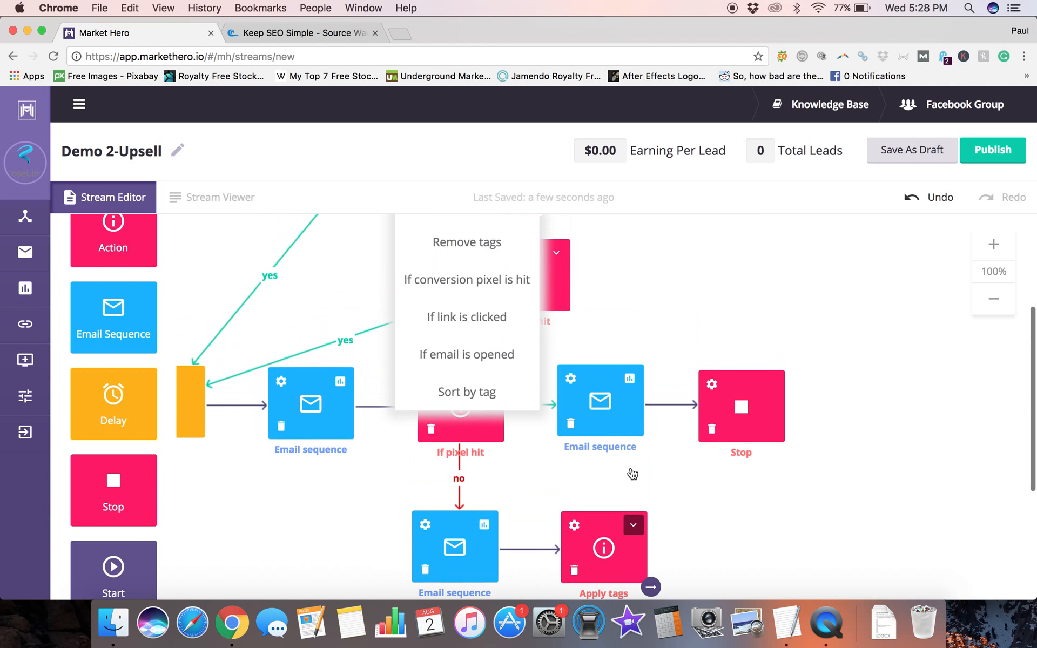
left_click(440, 280)
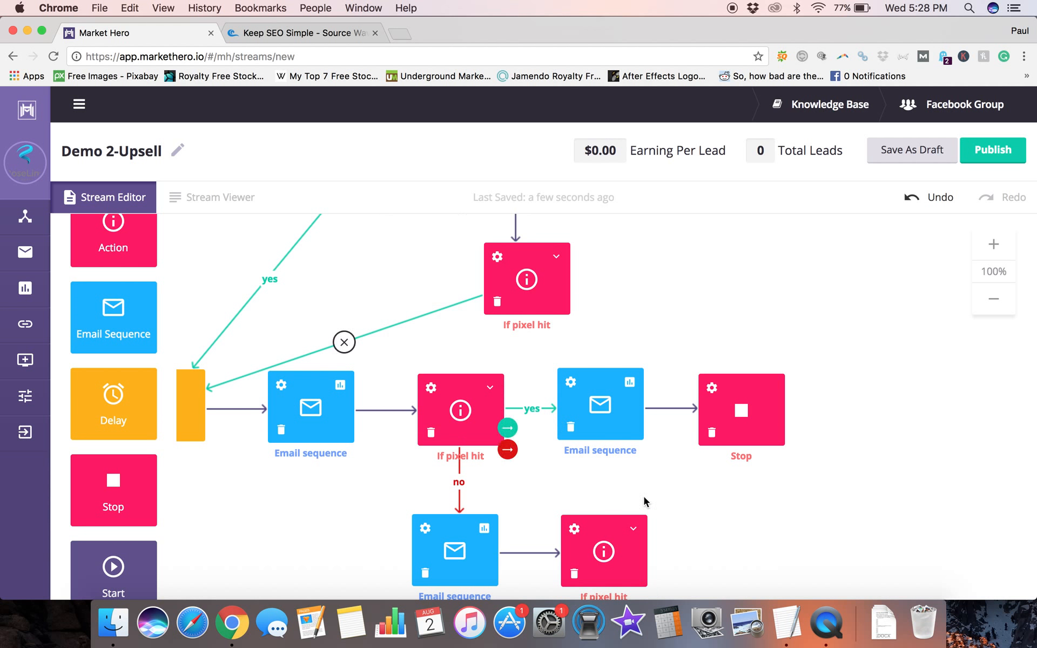
scroll(805, 469, "down", 3)
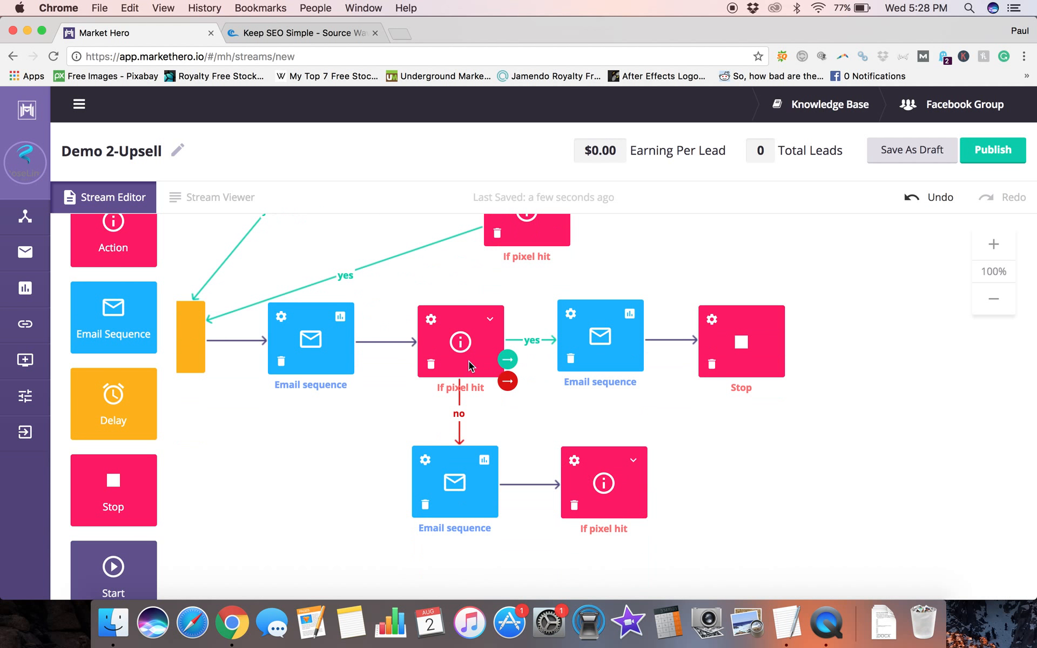
scroll(470, 367, "up", 5)
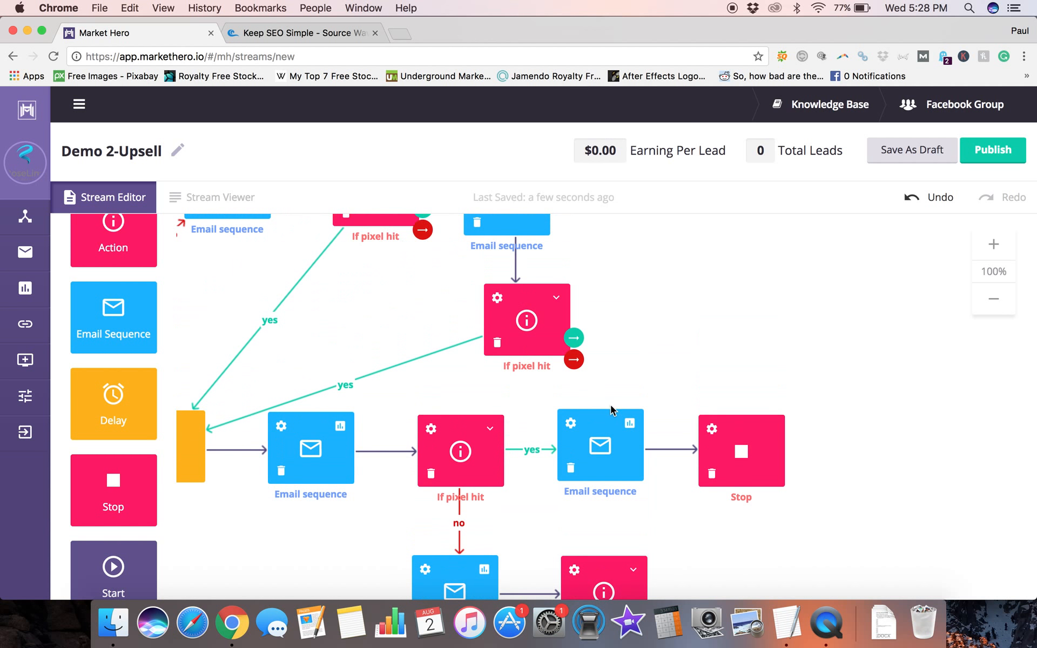
scroll(862, 537, "down", 6)
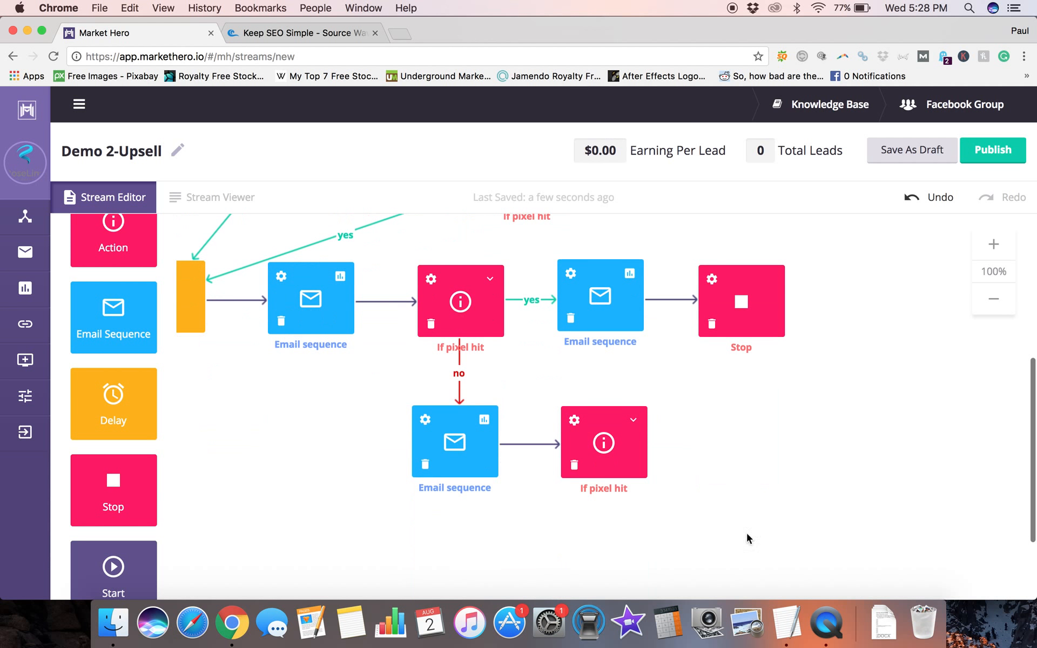
left_click(573, 421)
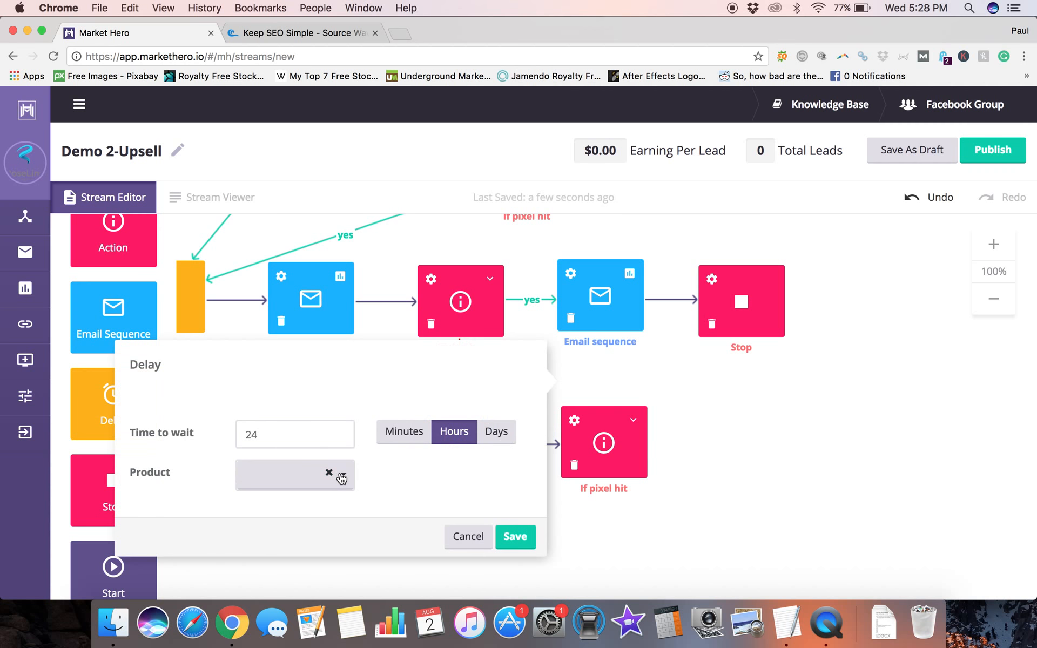
left_click(469, 536)
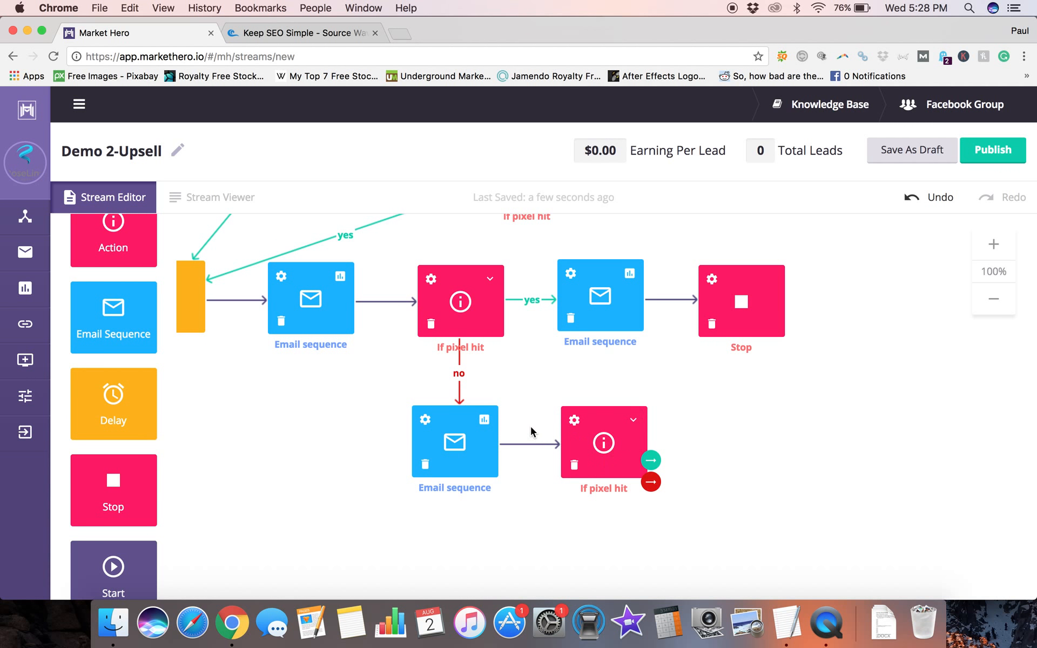
- Route the yes branch of the bottom-row If pixel hit action up to the Email Sequence that leads to the Stop
scroll(598, 377, "right", 3)
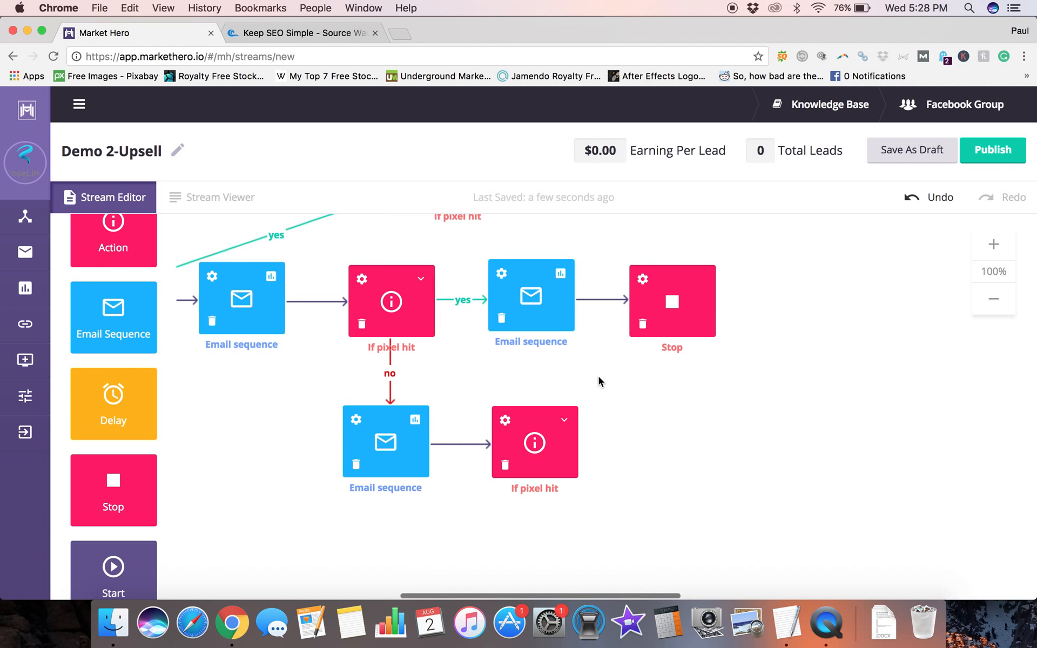
scroll(598, 377, "right", 2)
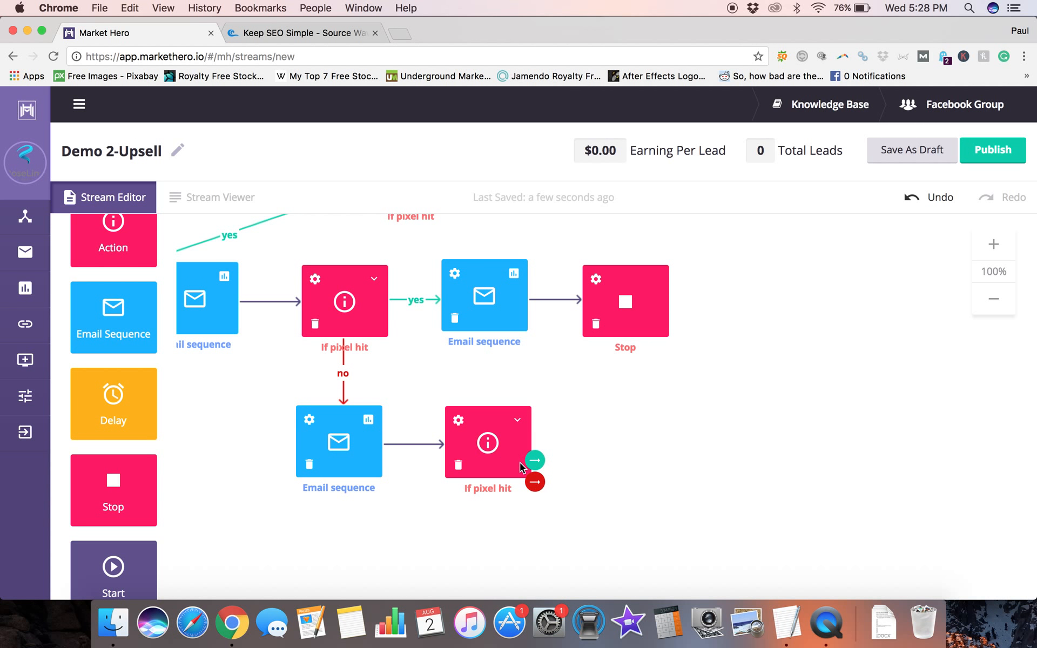
left_click_drag(535, 460, 490, 334)
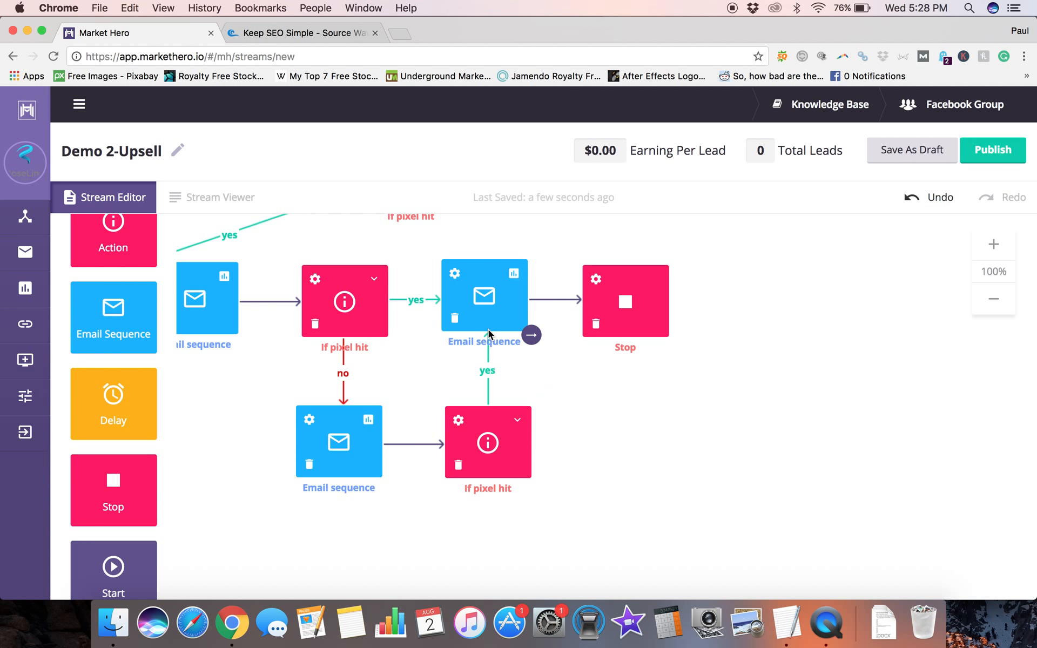
- Add an Email Sequence below the bottom-row If pixel hit action and connect that action's no branch to it
scroll(651, 491, "right", 5)
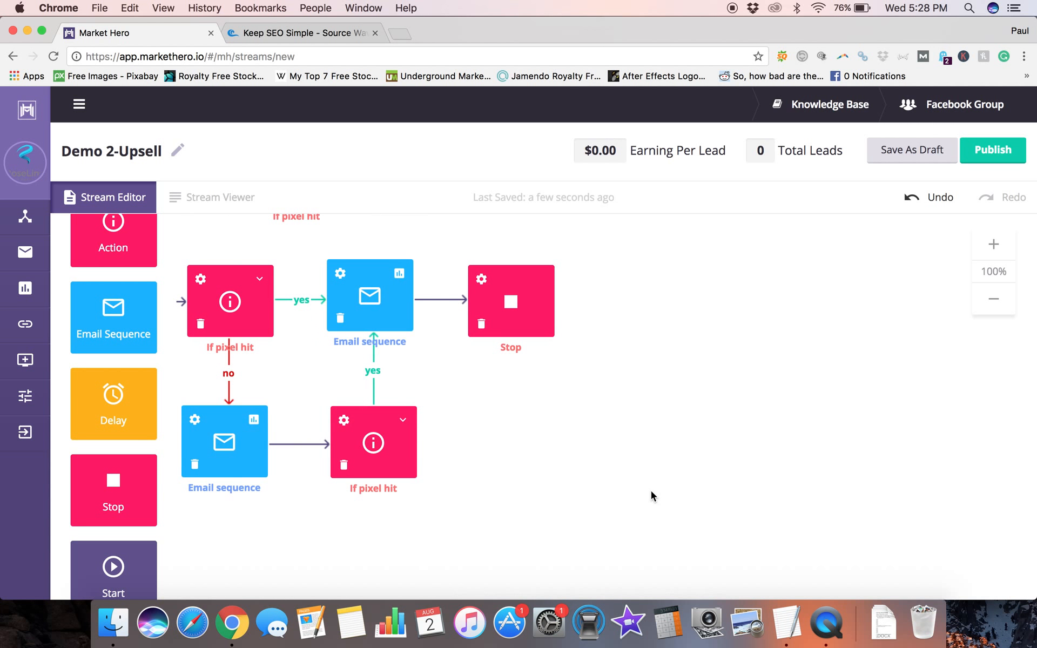
left_click_drag(137, 329, 391, 565)
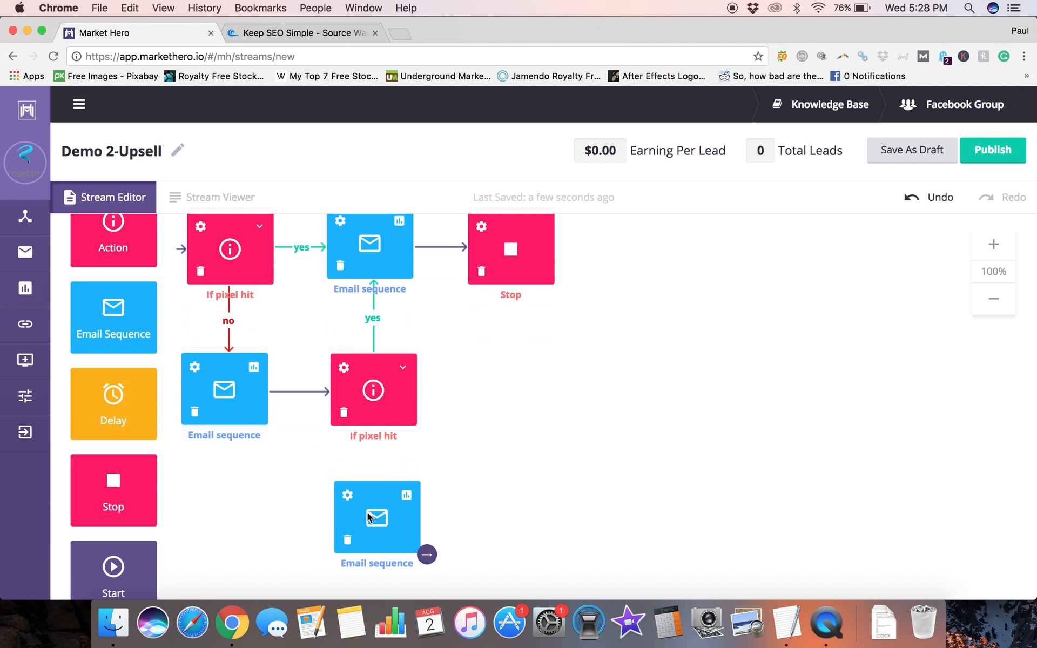
mouse_move(402, 427)
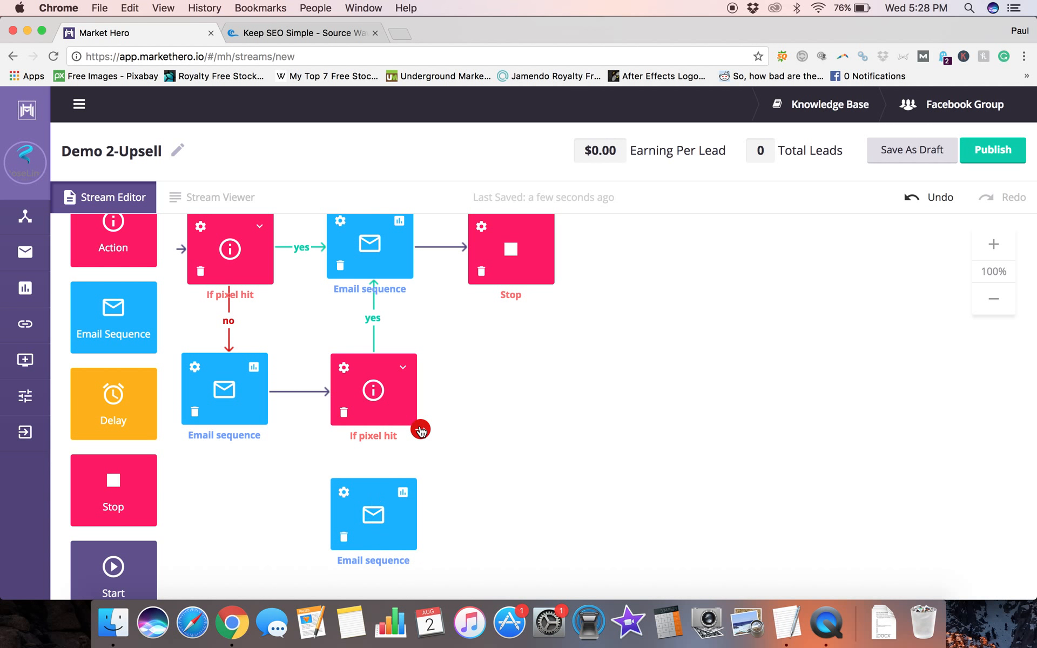
left_click_drag(420, 430, 378, 487)
left_click_drag(371, 496, 370, 494)
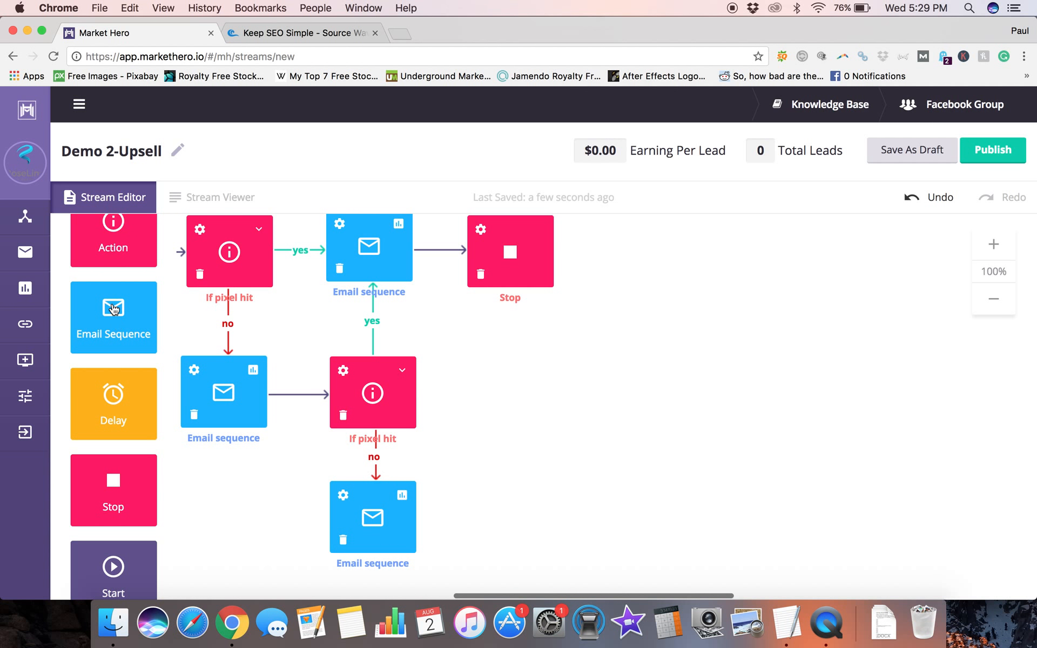
left_click_drag(113, 309, 521, 387)
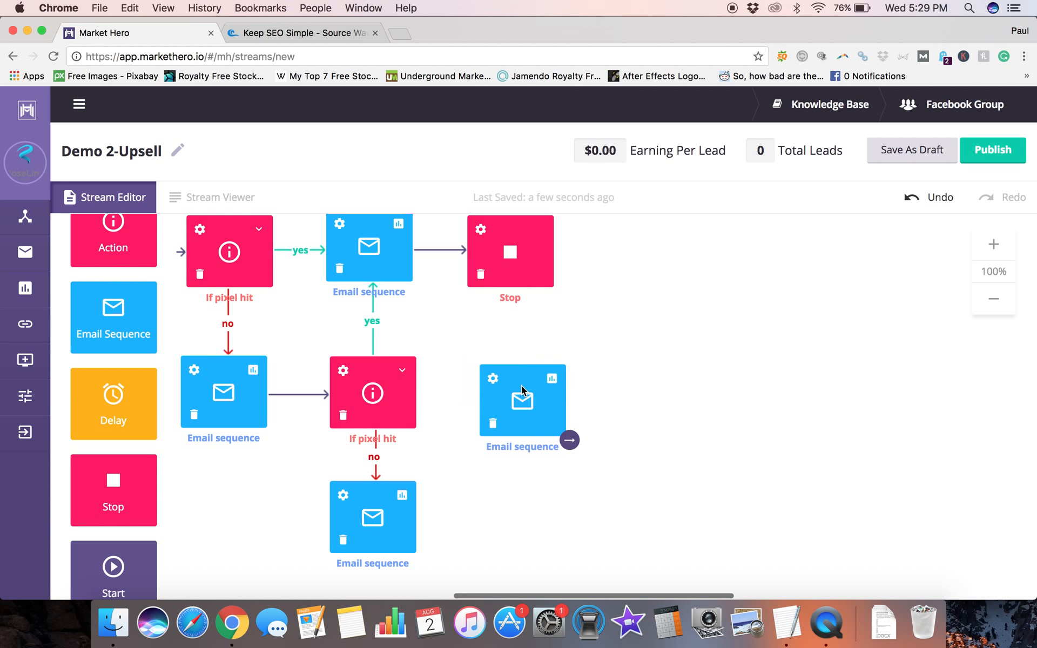
left_click(492, 424)
mouse_move(405, 530)
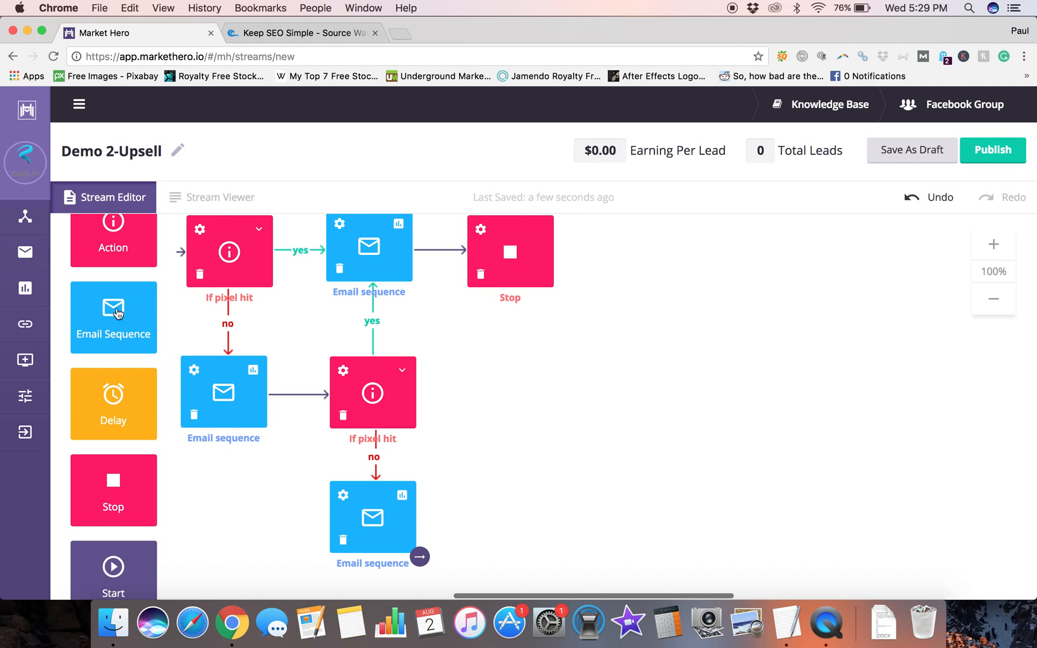
- Add an "If conversion pixel is hit" action to the right of the bottom-row If pixel hit action and link the lowest Email Sequence to it
left_click_drag(108, 244, 513, 400)
mouse_move(513, 399)
left_click(549, 378)
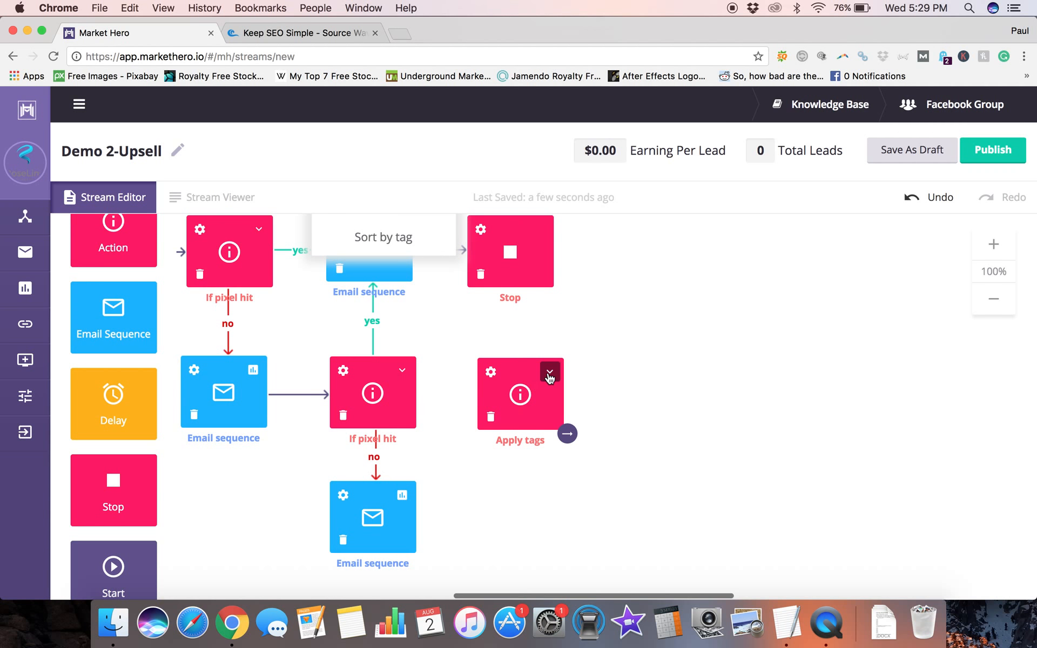
scroll(419, 302, "up", 3)
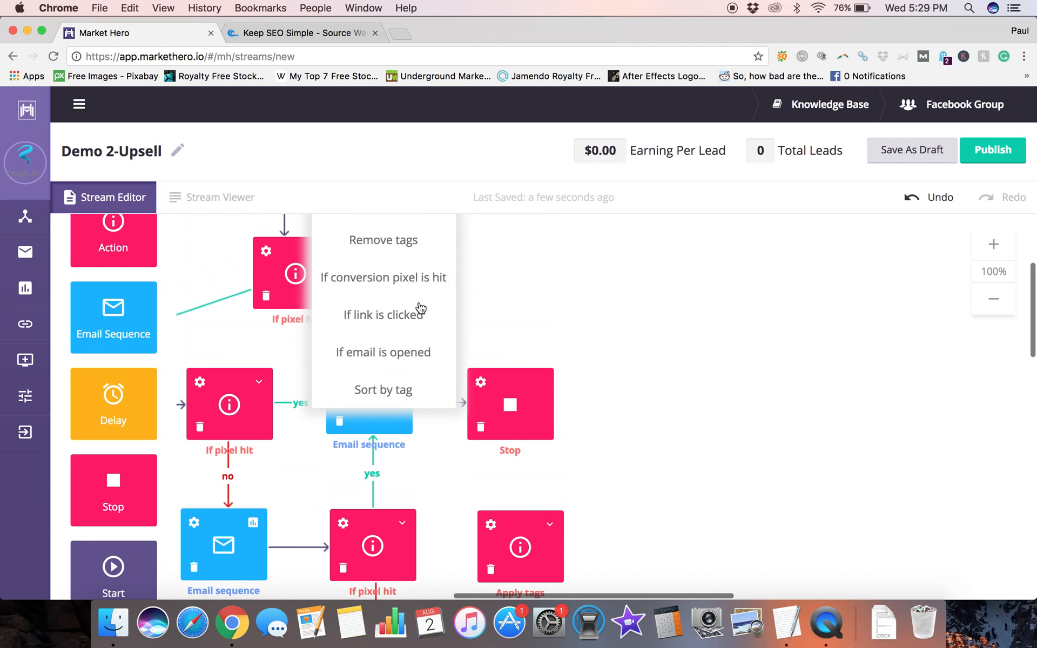
left_click(405, 278)
scroll(663, 440, "down", 5)
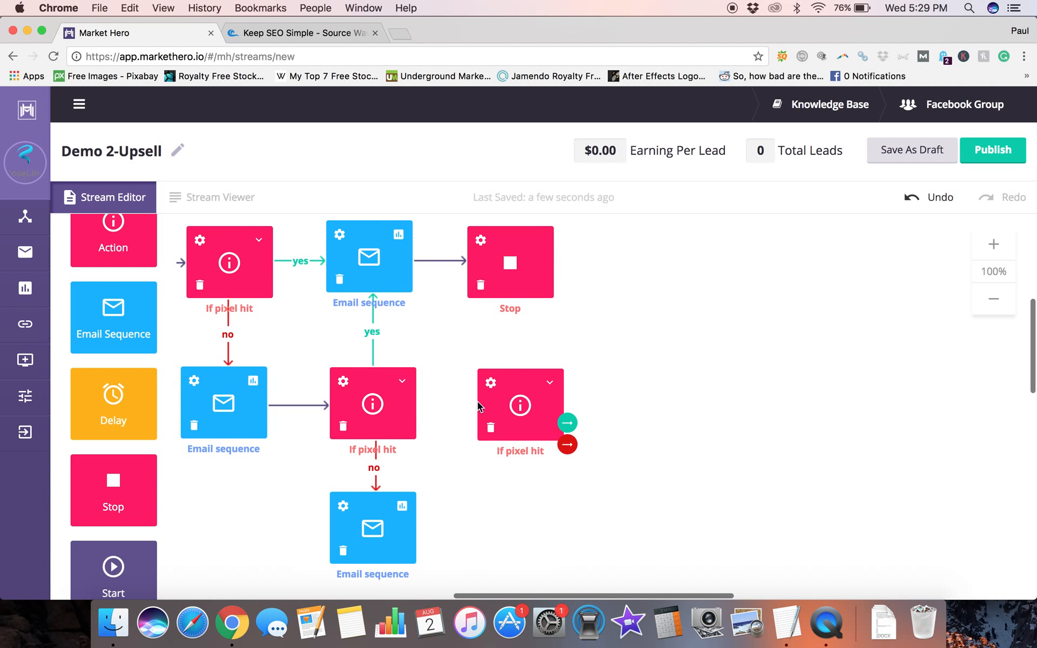
mouse_move(232, 265)
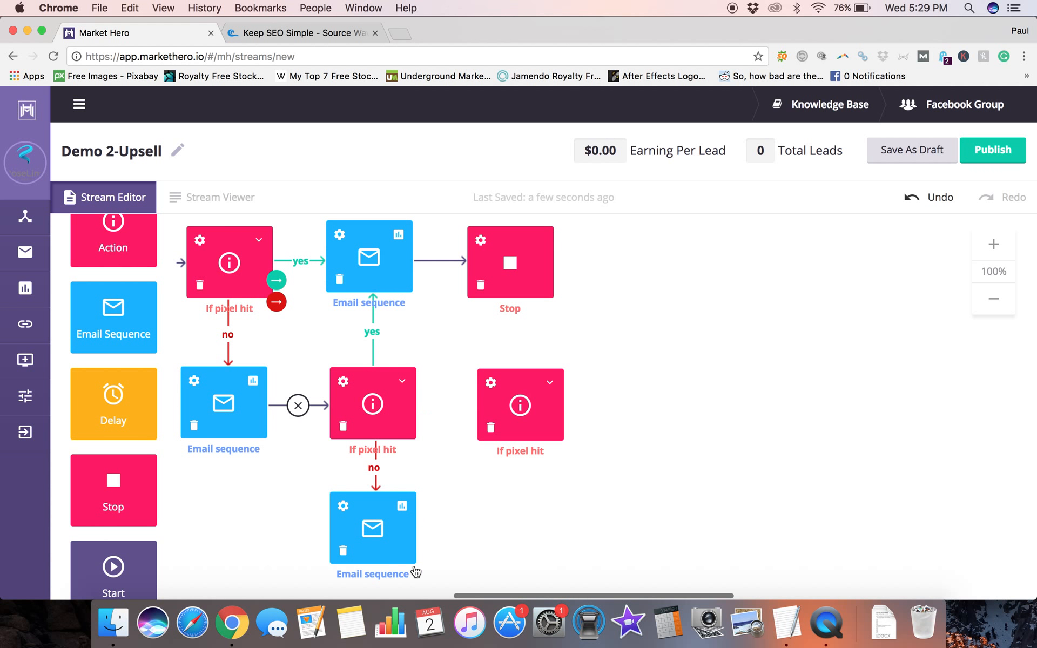
mouse_move(412, 566)
left_click_drag(418, 572, 505, 425)
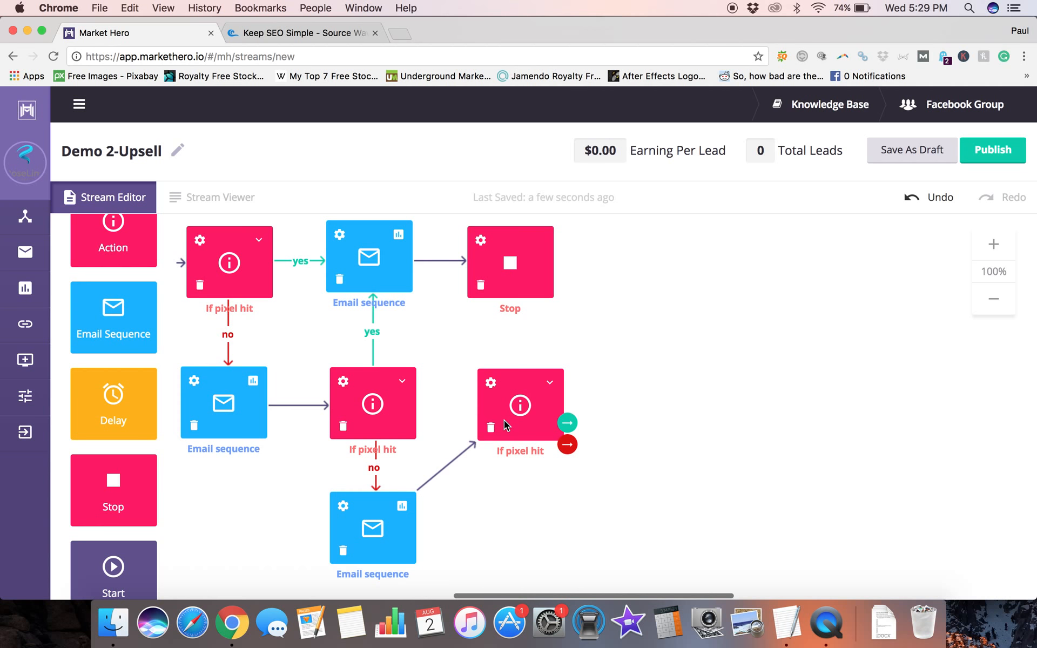
- Route the yes branch of the rightmost If pixel hit action to the Email Sequence before the Stop
scroll(504, 421, "up", 2)
mouse_move(517, 477)
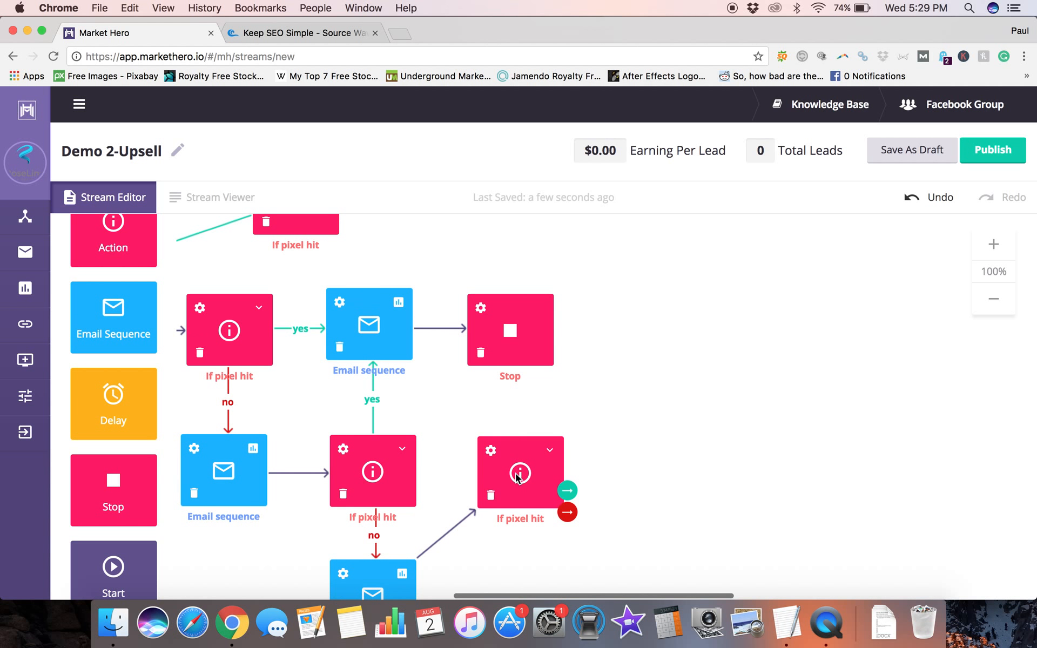
left_click_drag(431, 401, 400, 353)
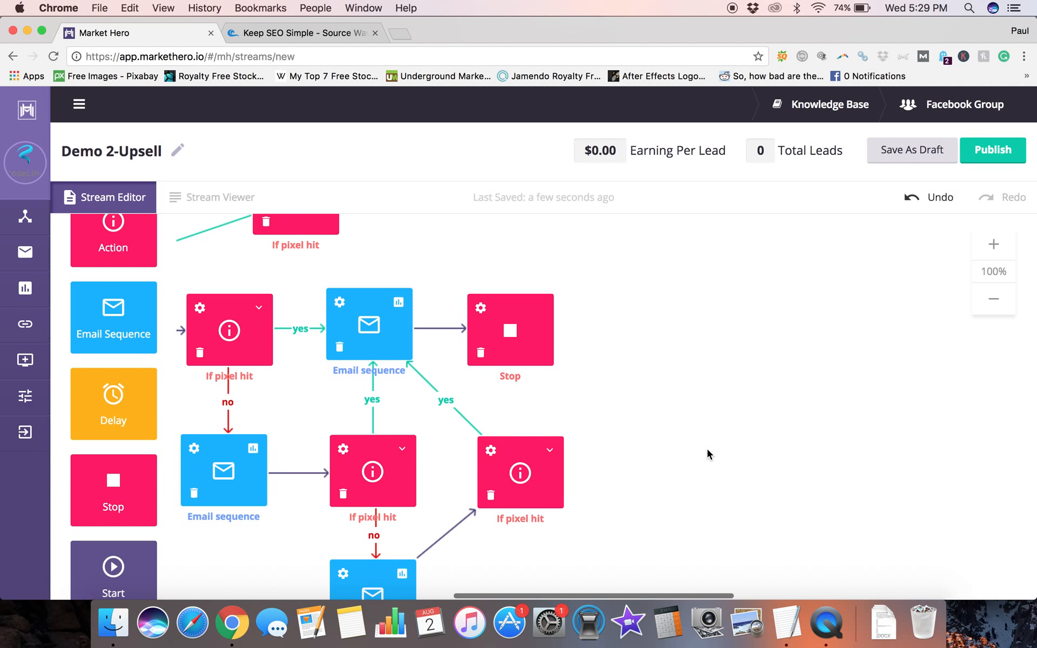
- Add an Email Sequence to the right of the last If pixel hit action, linking the action's no branch to it and the sequence to the Stop
mouse_move(534, 490)
left_click_drag(113, 319, 653, 477)
mouse_move(552, 507)
left_click_drag(566, 517, 640, 489)
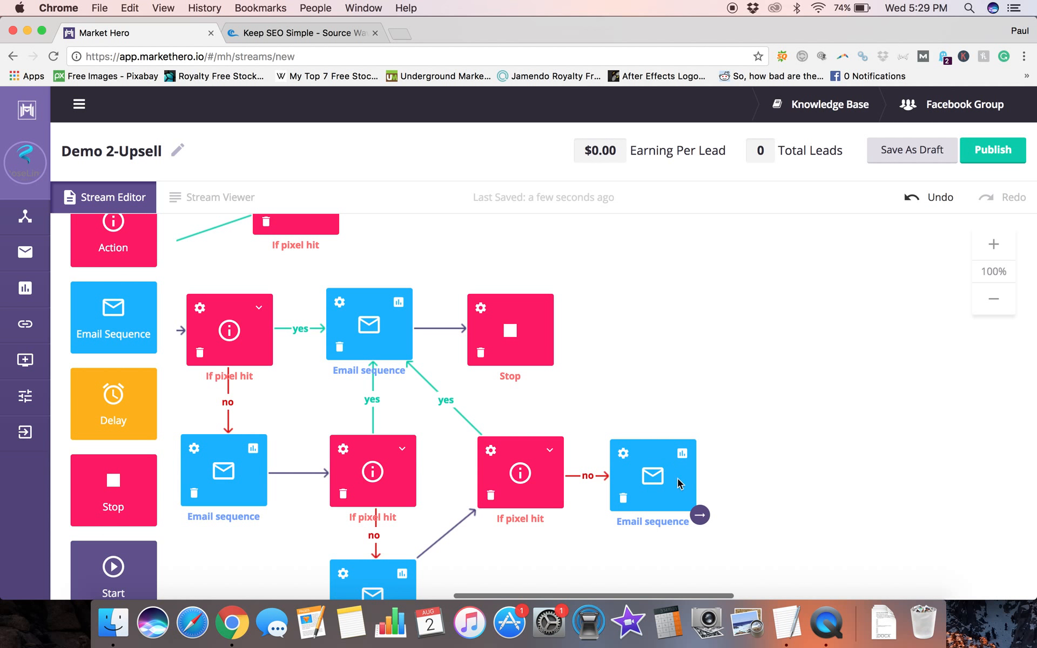
left_click_drag(699, 516, 537, 354)
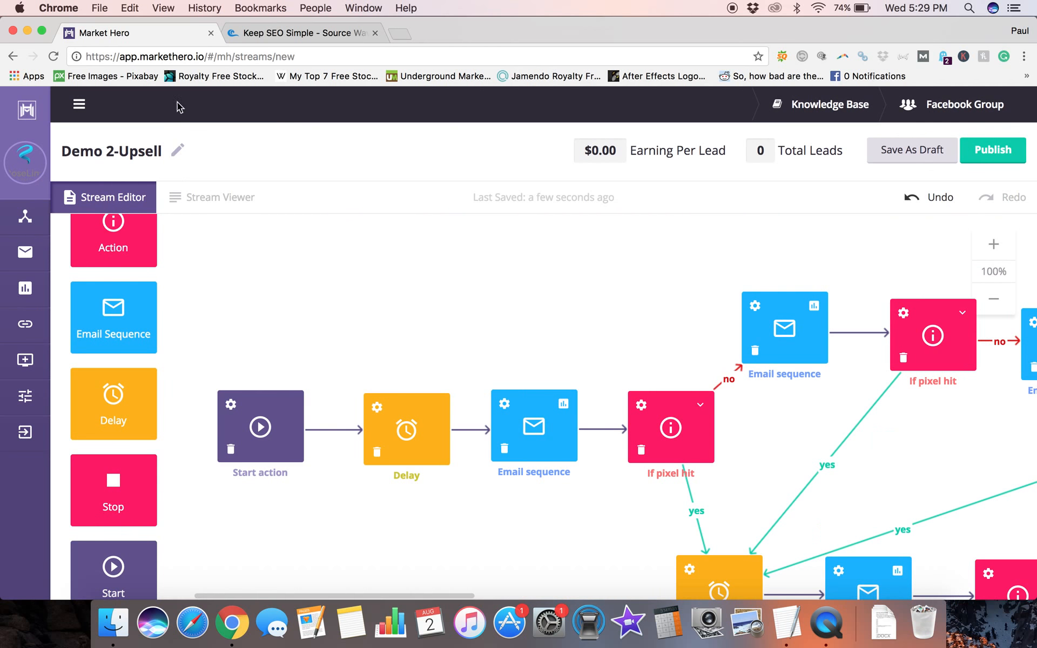
- Save the stream as a draft and open the "Demo One-Day Launch" stream for editing
left_click(903, 152)
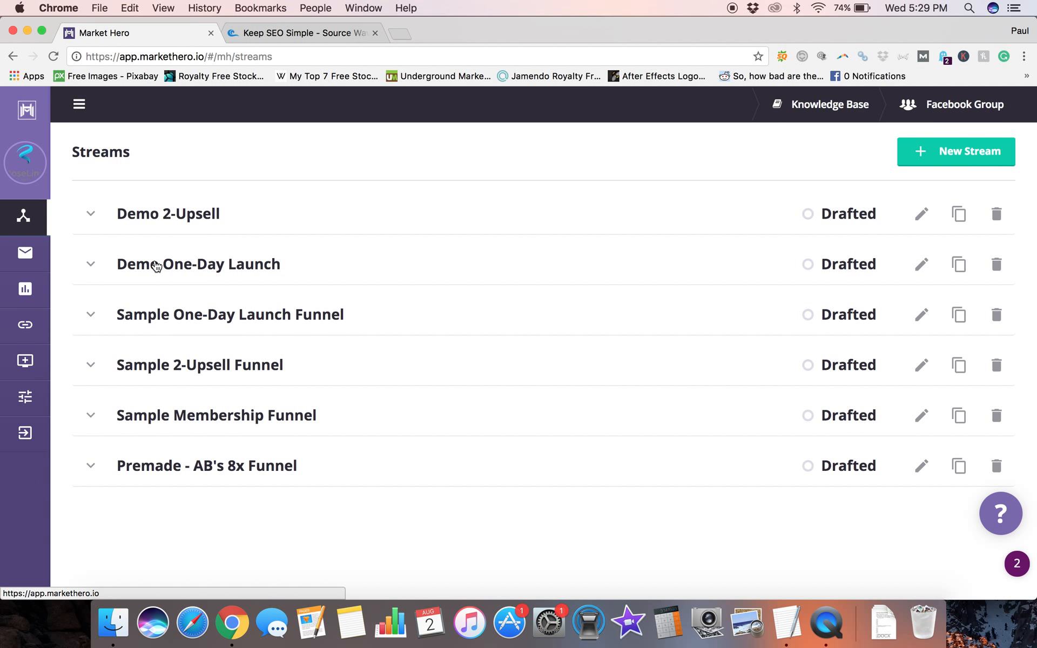
left_click(156, 265)
left_click(918, 267)
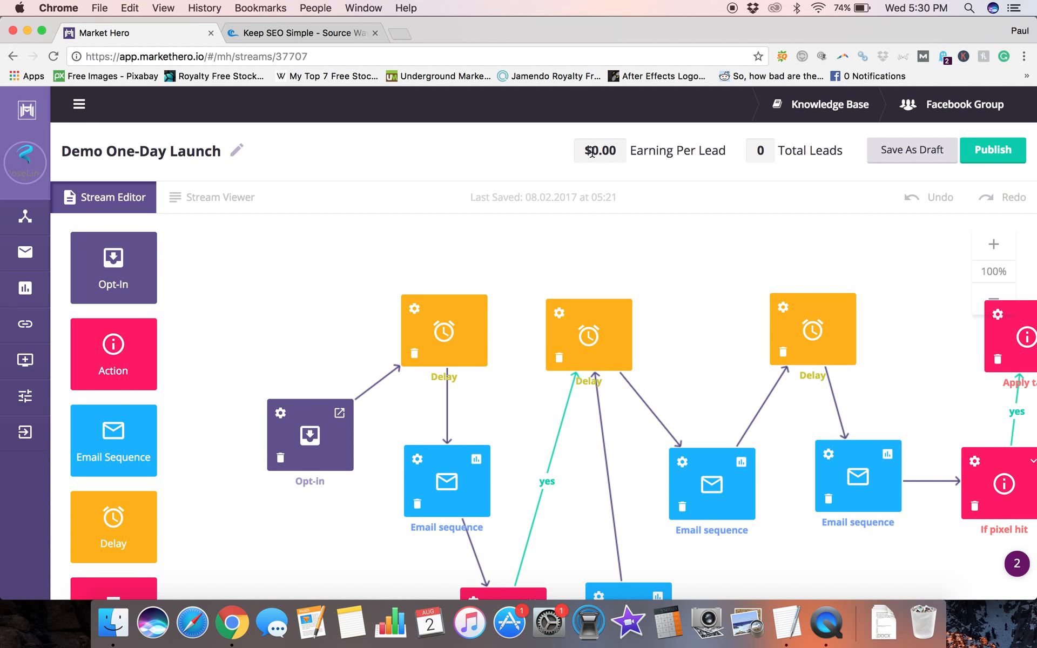
- Examine the stream's flow from the Opt-in through the delays, email sequences and If opened branch to the If pixel hit and Apply tags actions
scroll(290, 319, "down", 3)
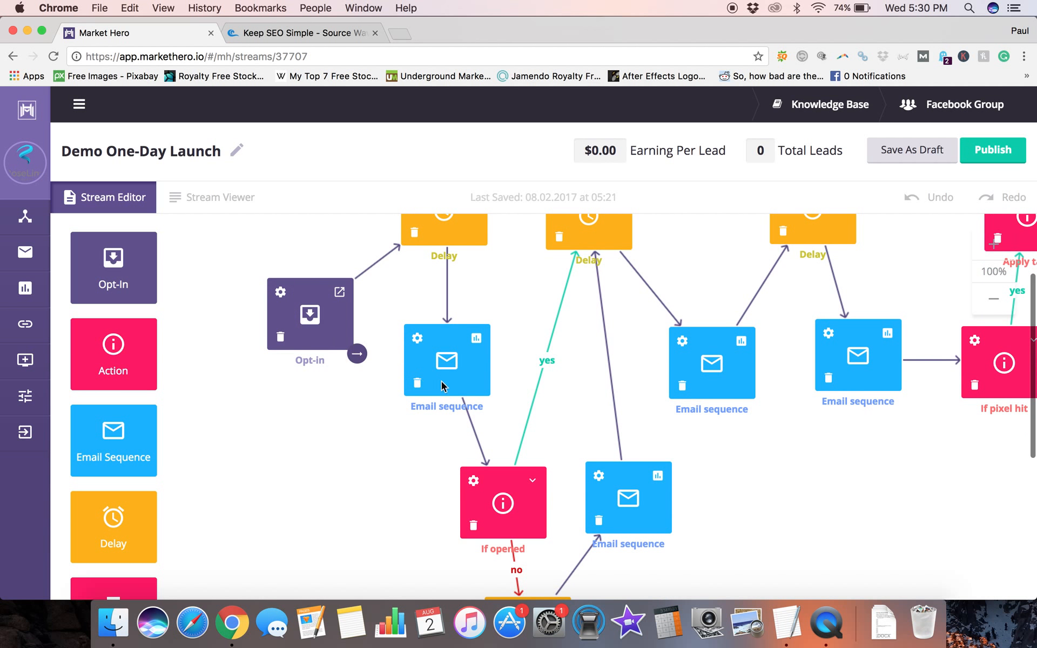
scroll(355, 476, "up", 3)
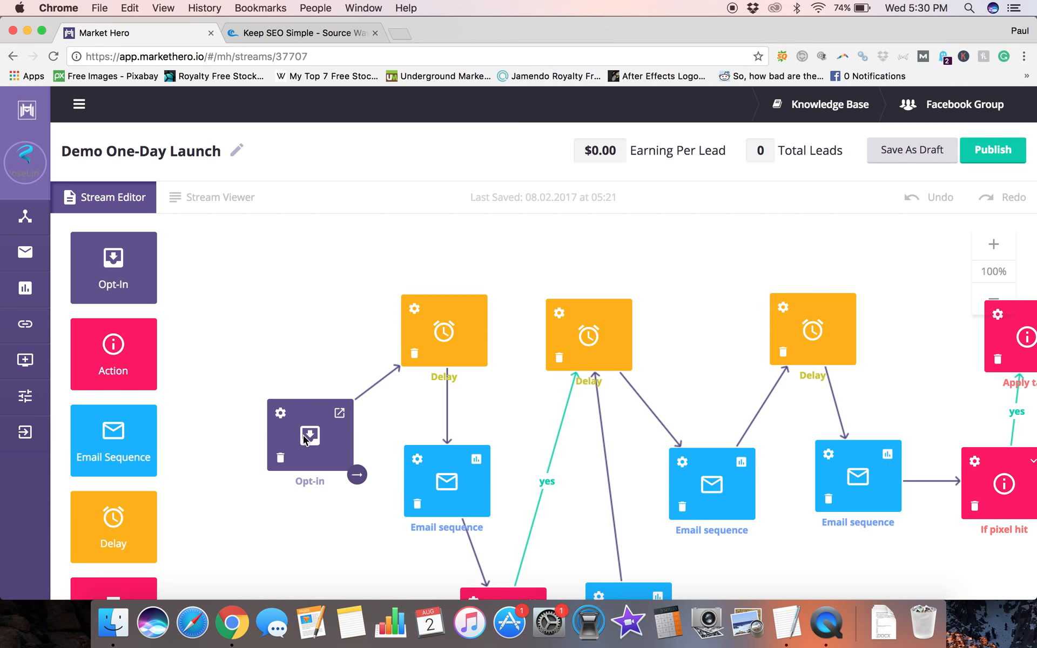
scroll(443, 351, "down", 1)
scroll(443, 354, "down", 2)
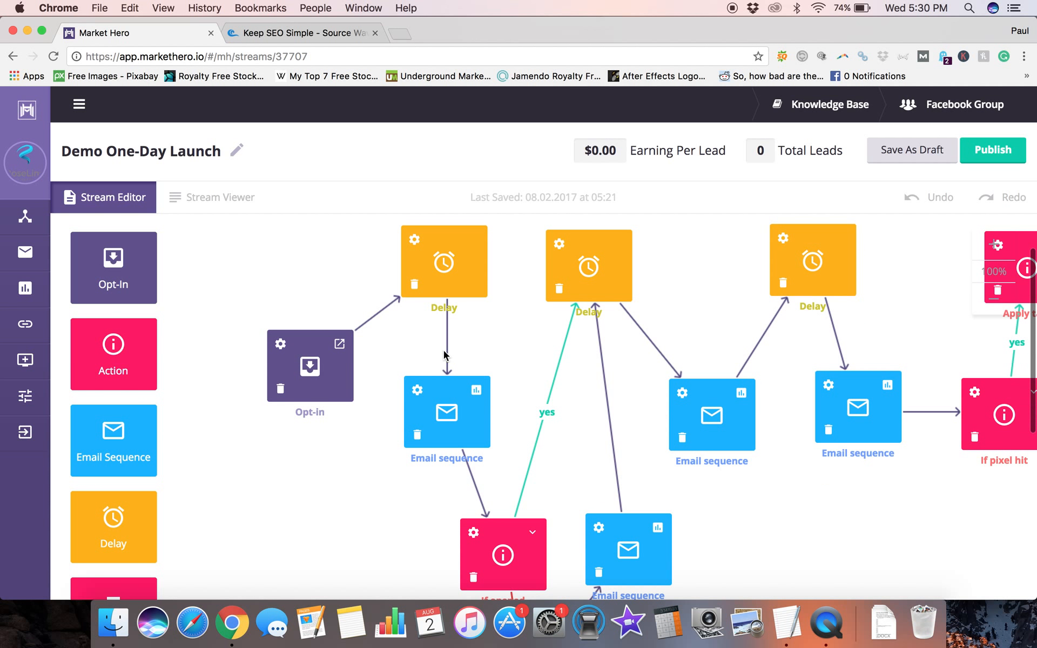
scroll(443, 352, "up", 1)
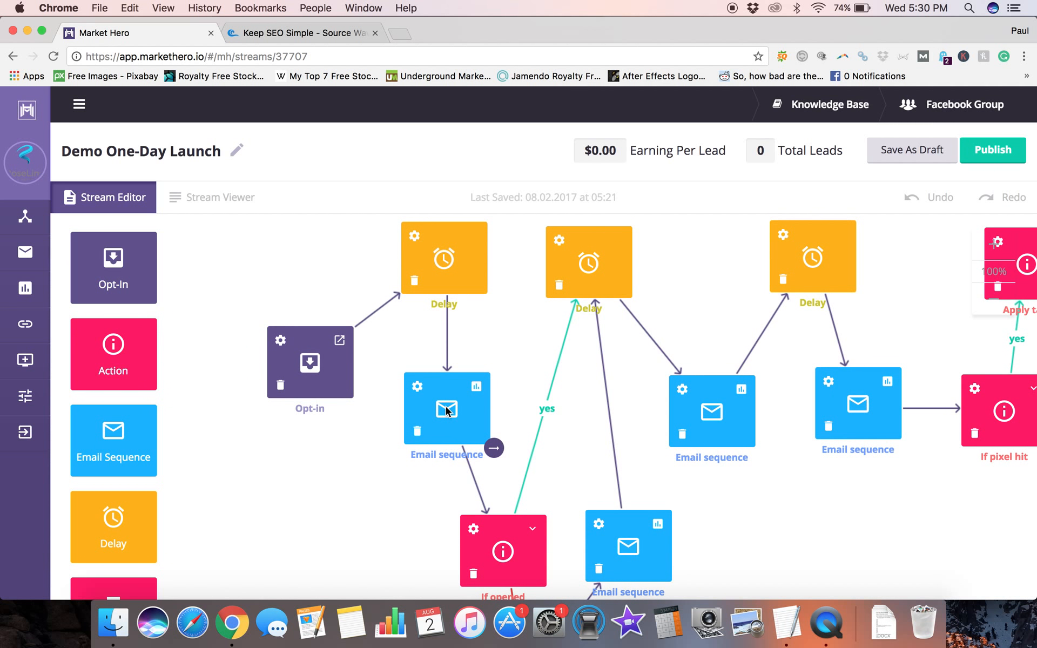
scroll(446, 409, "down", 3)
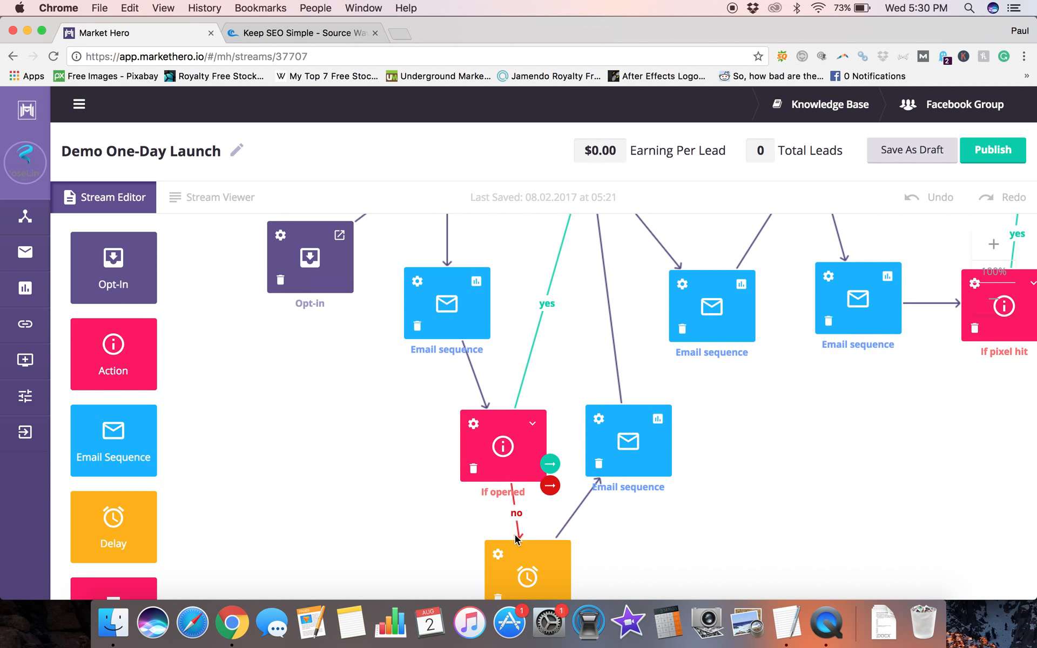
scroll(514, 539, "down", 4)
scroll(641, 317, "up", 3)
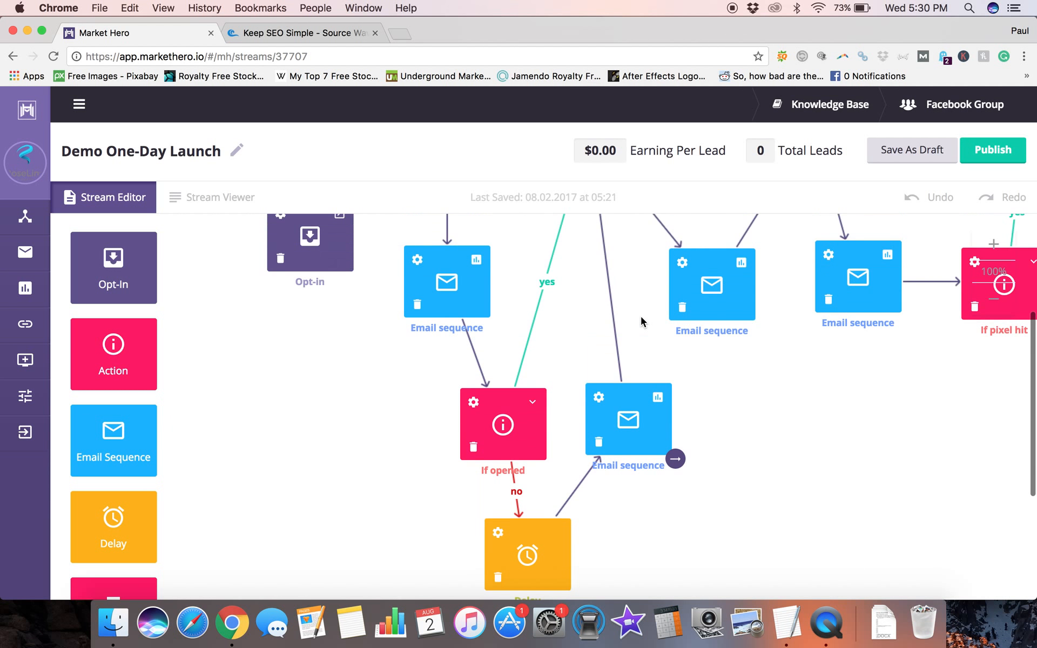
scroll(641, 322, "up", 2)
scroll(614, 423, "up", 3)
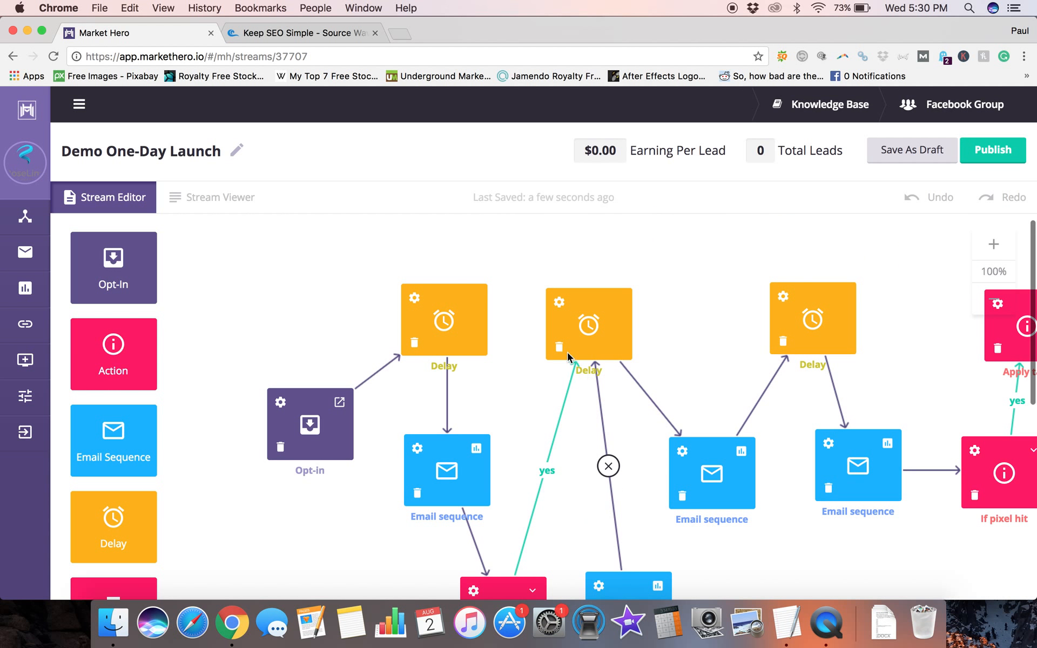
mouse_move(737, 475)
scroll(738, 475, "right", 4)
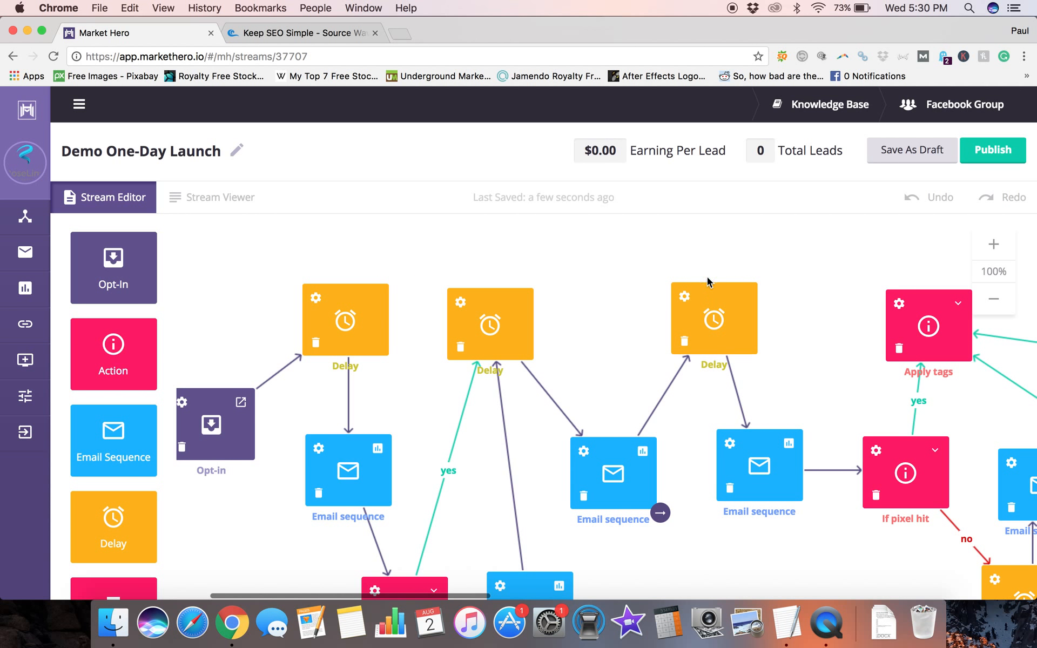
scroll(770, 452, "right", 6)
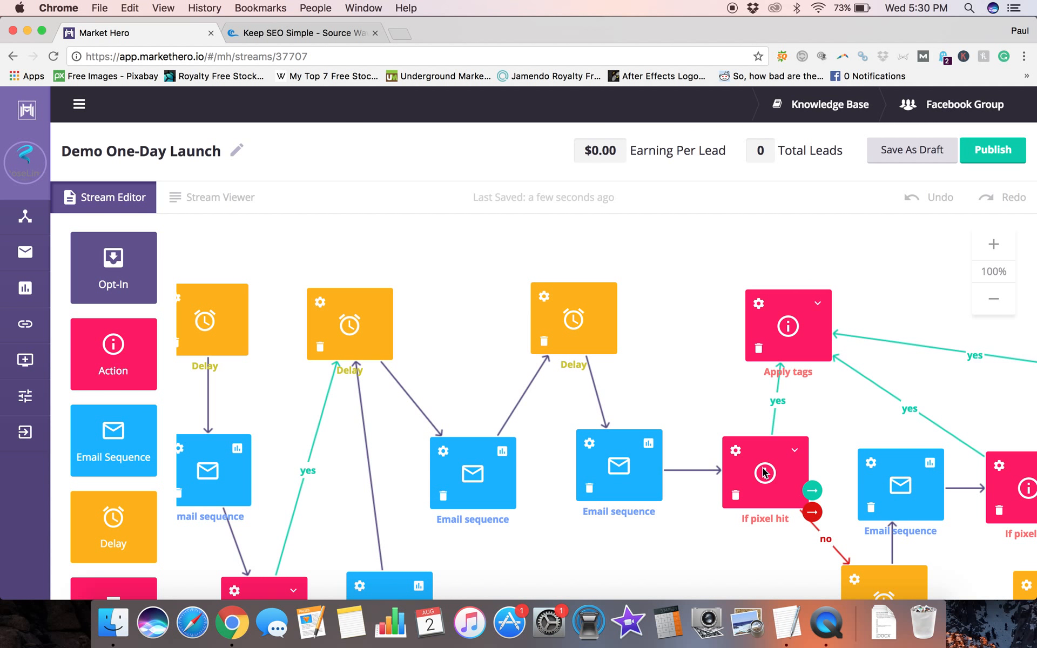
scroll(763, 468, "down", 2)
scroll(762, 467, "right", 3)
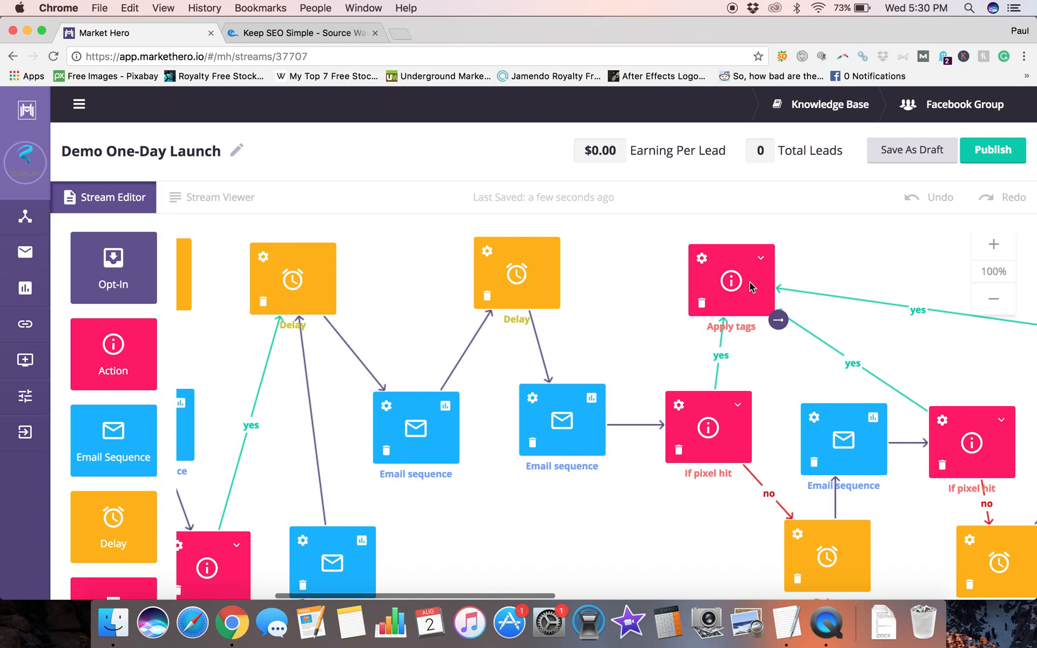
- Review the tag set in the Apply tags action and follow the If pixel hit branches, delays and email sequences that lead to it
left_click(702, 257)
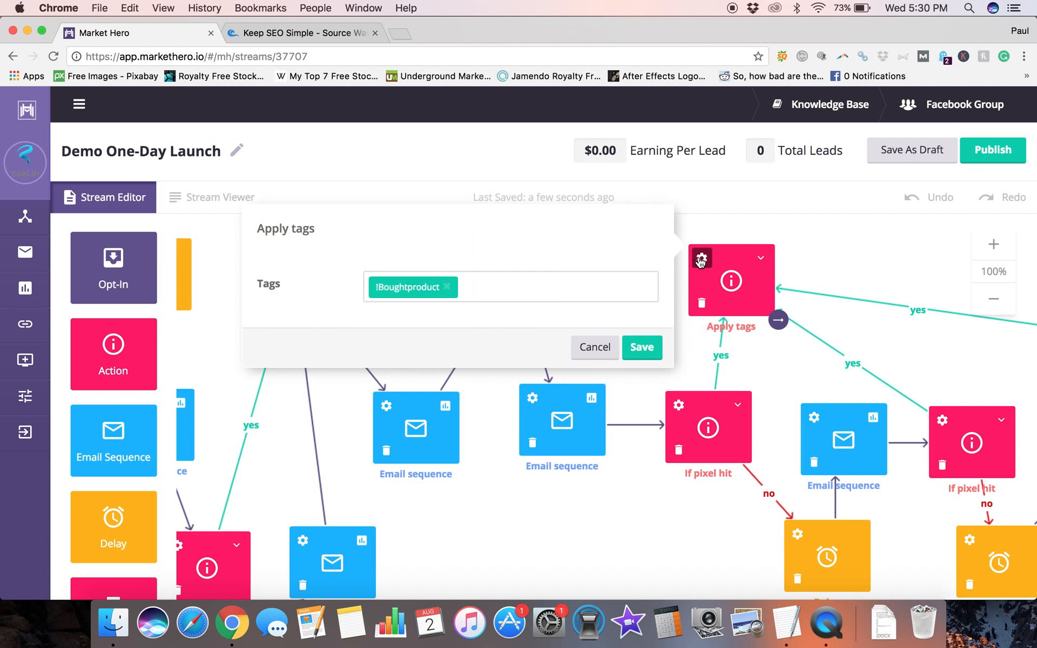
left_click(862, 222)
scroll(646, 495, "down", 5)
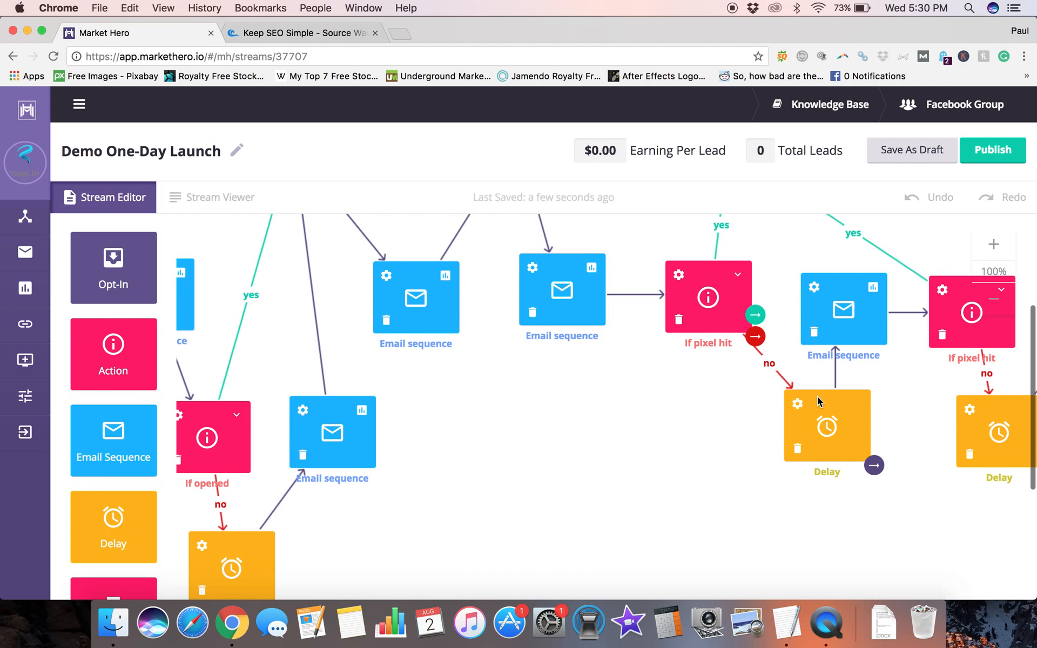
scroll(817, 396, "right", 4)
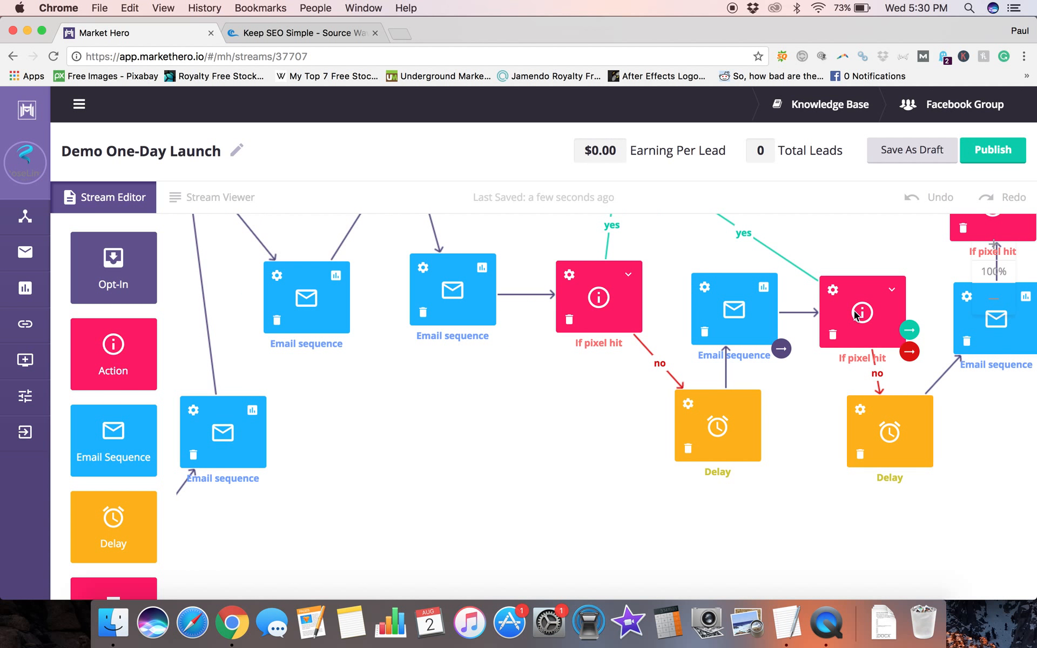
scroll(854, 310, "up", 3)
scroll(860, 364, "right", 4)
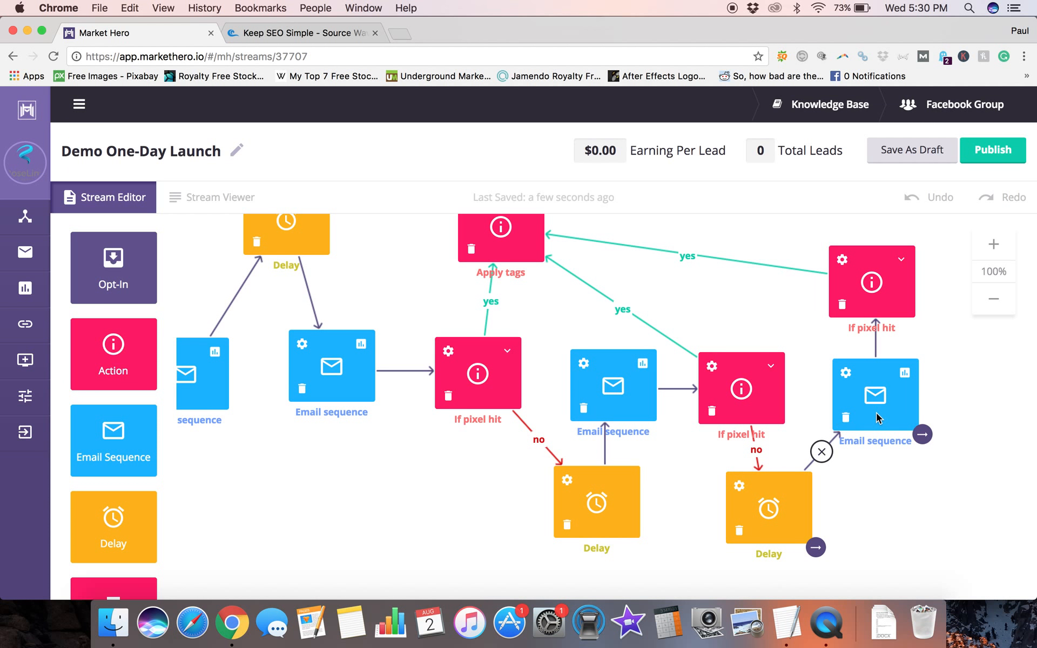
scroll(648, 389, "up", 3)
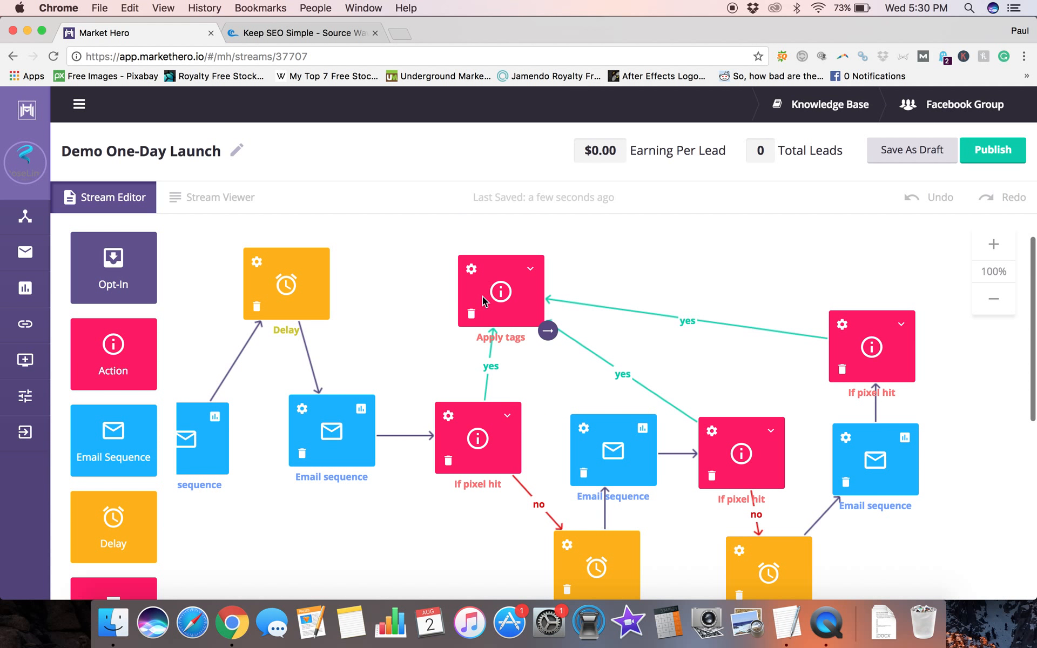
left_click(470, 269)
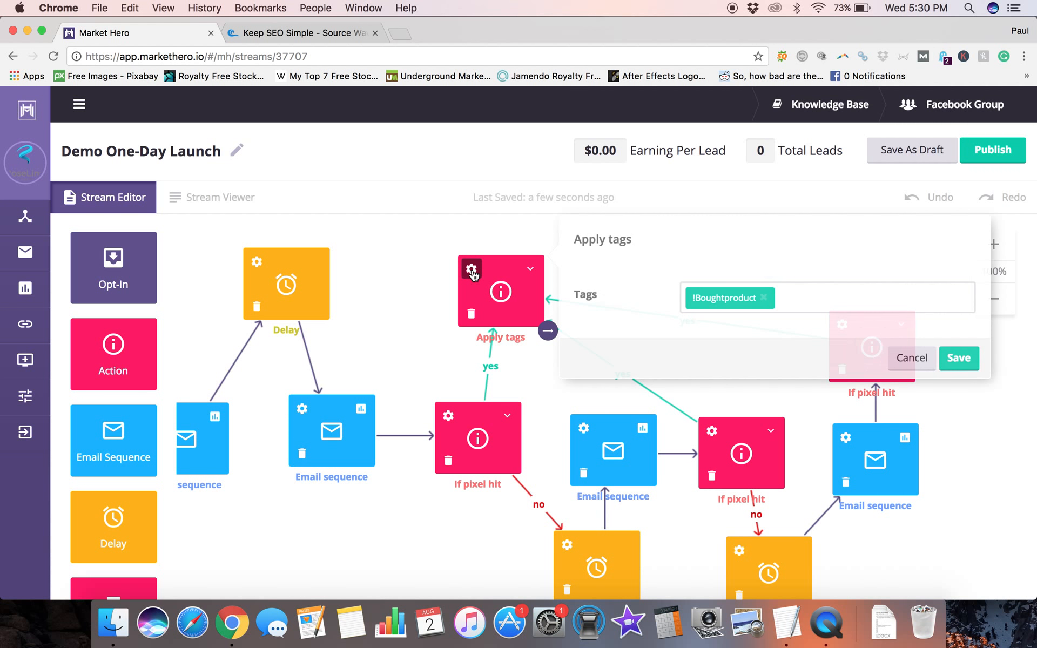
left_click(911, 358)
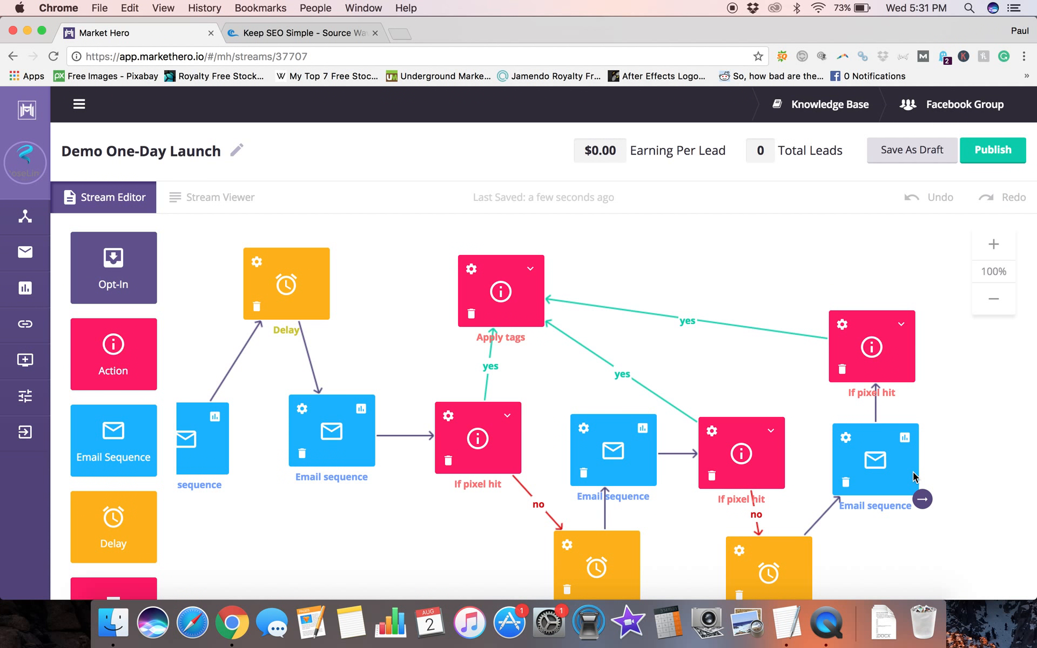
- Save the stream as a draft and open the "Demo 2-Upsell" stream for editing
left_click(909, 157)
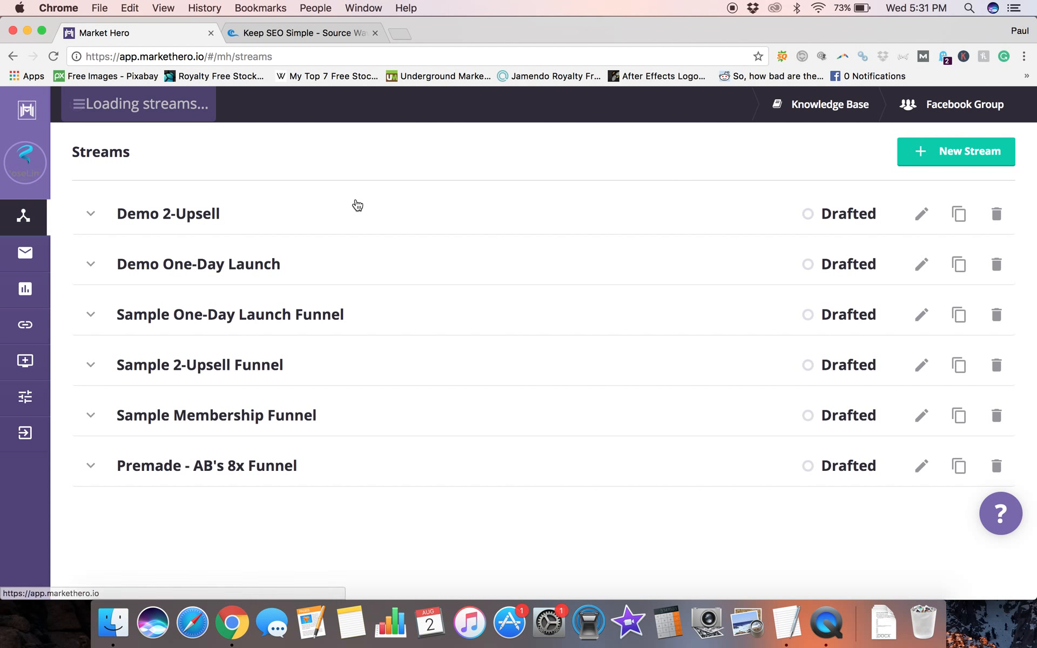
left_click(92, 216)
left_click(921, 214)
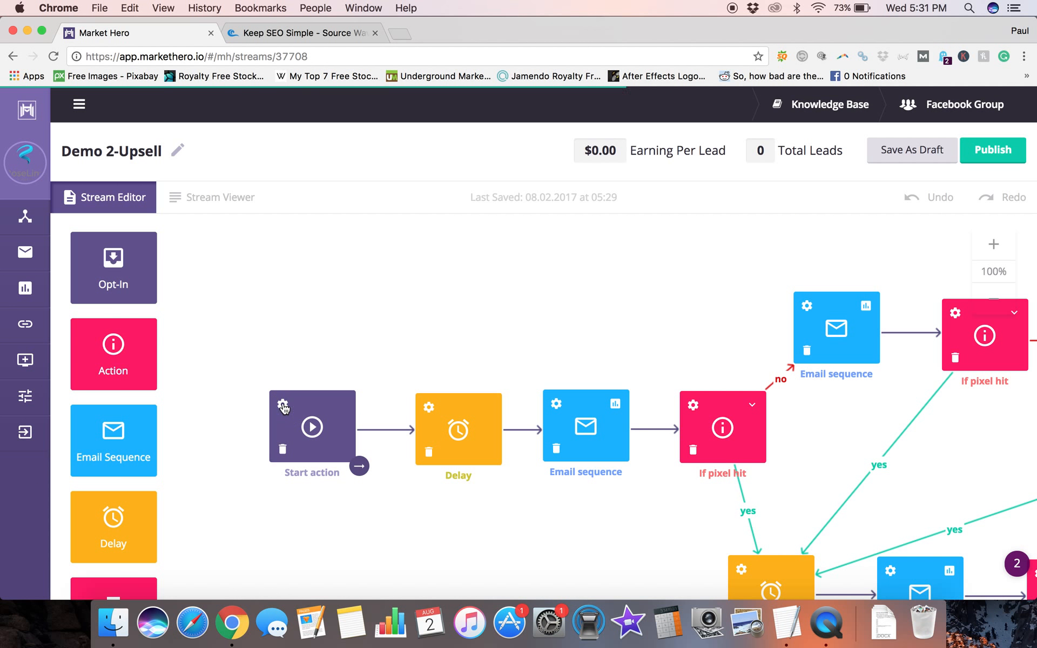
- Check the Start action's tag and its Remove from all streams setting, leaving both as they are
left_click(283, 406)
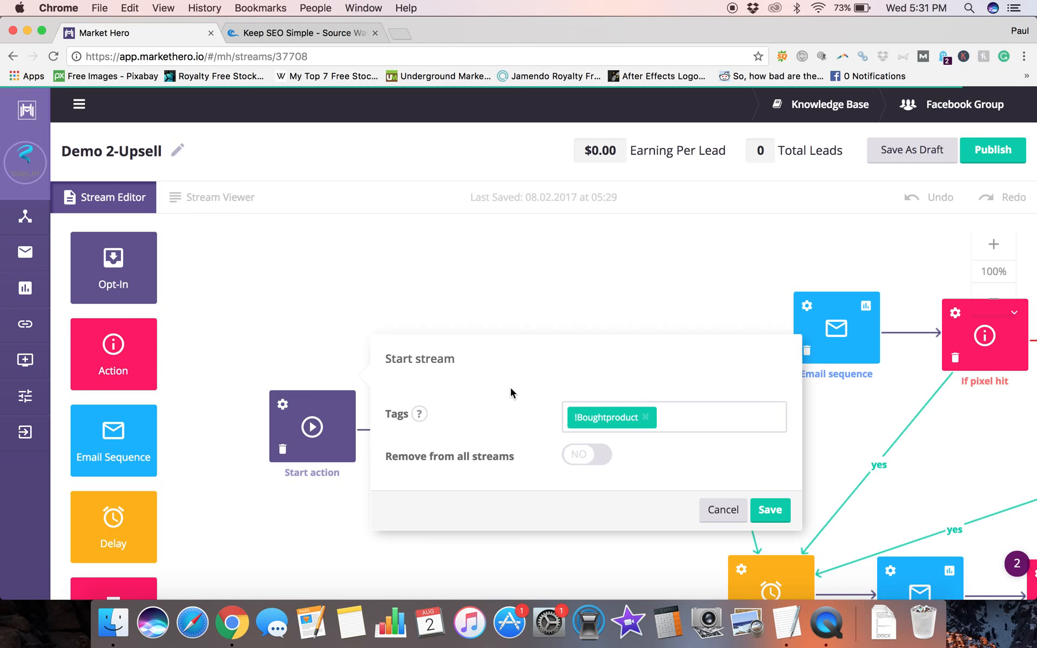
left_click(720, 511)
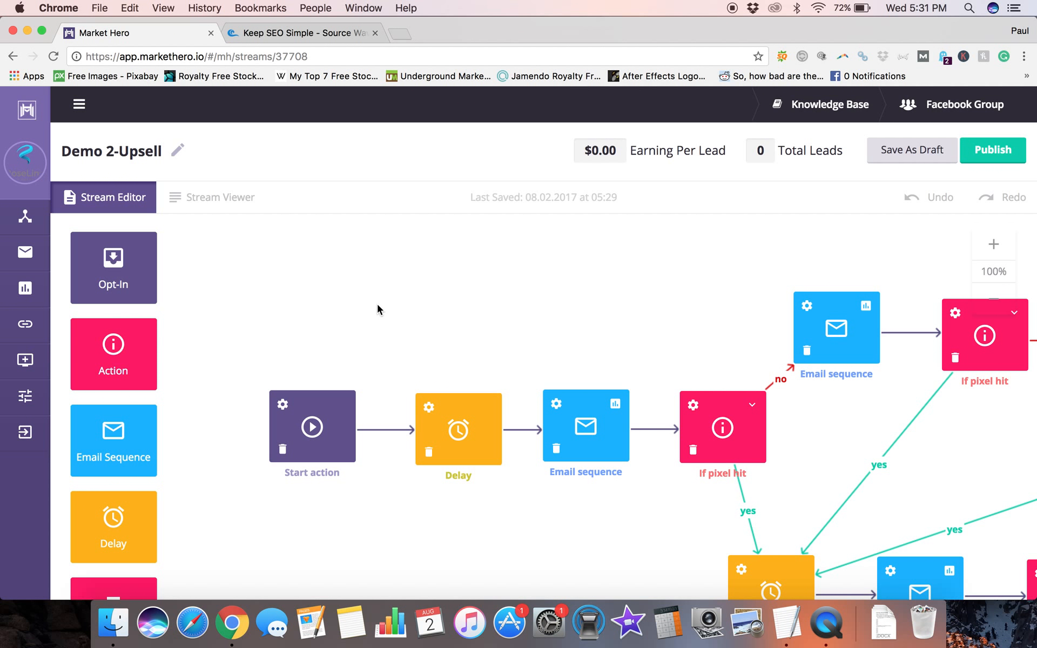
left_click(283, 405)
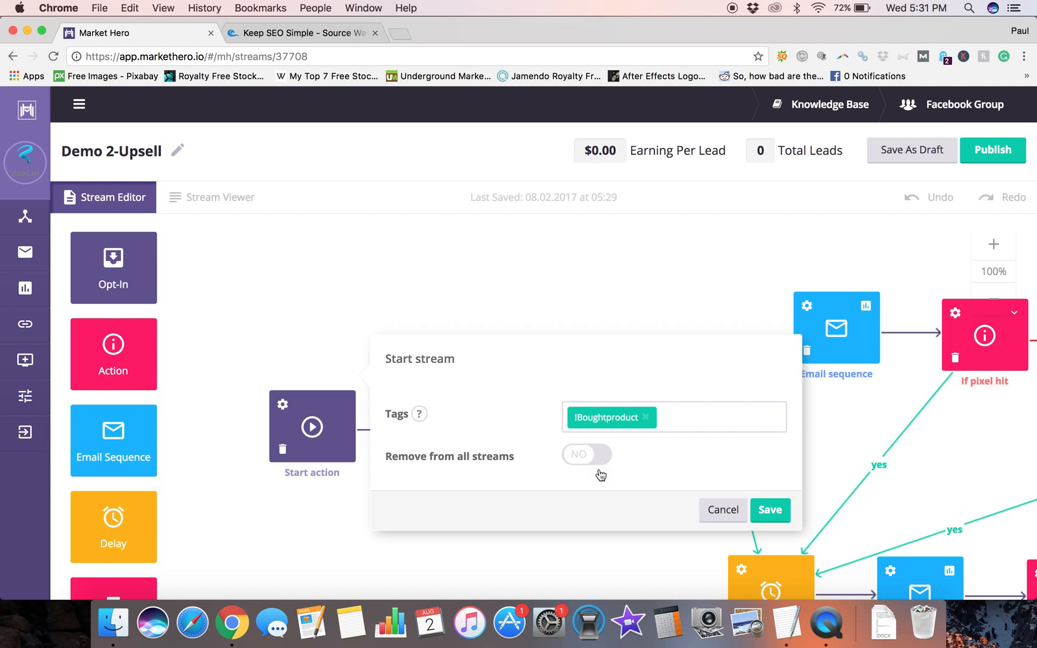
left_click(261, 354)
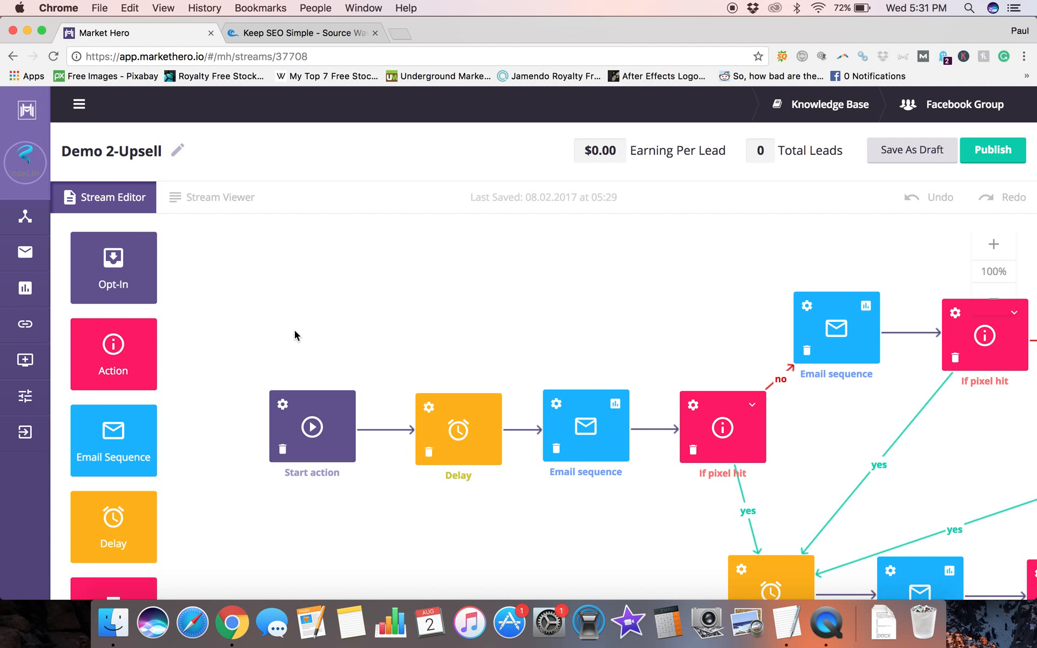
- Examine the upsell stream's flow from the first Delay through the email sequences and If pixel hit yes/no branches to the Stop
scroll(448, 417, "right", 4)
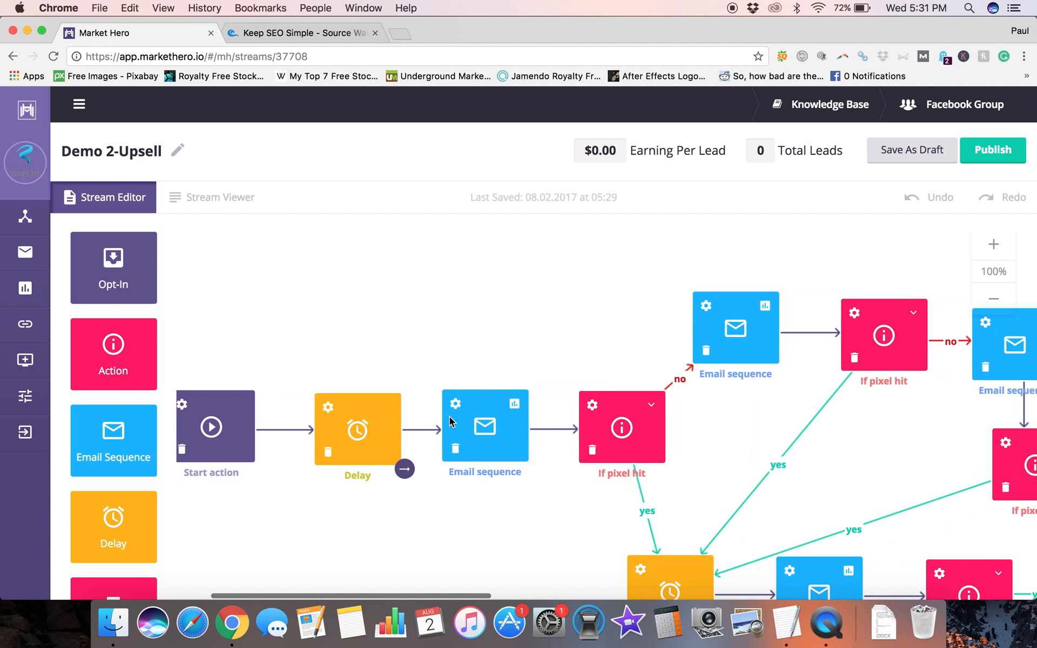
scroll(465, 416, "right", 4)
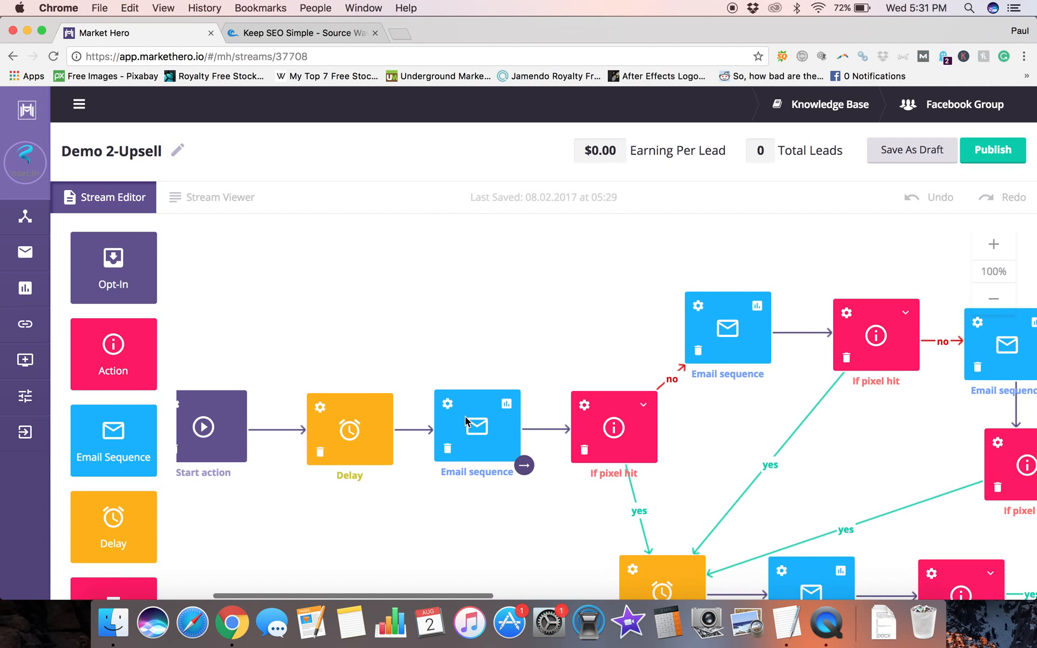
scroll(466, 421, "right", 1)
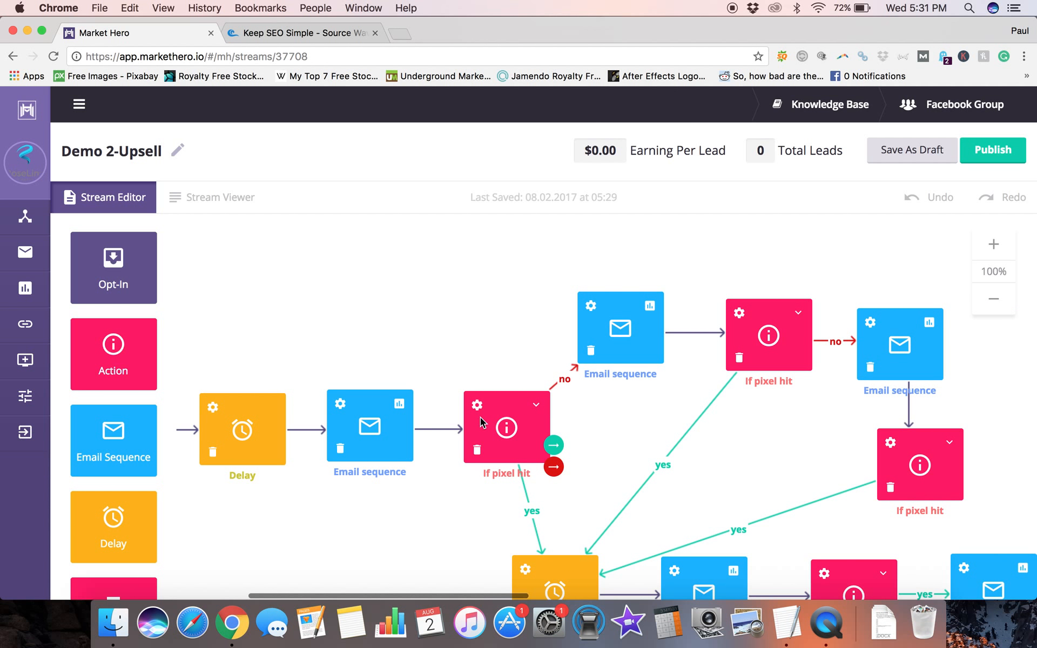
scroll(502, 465, "down", 5)
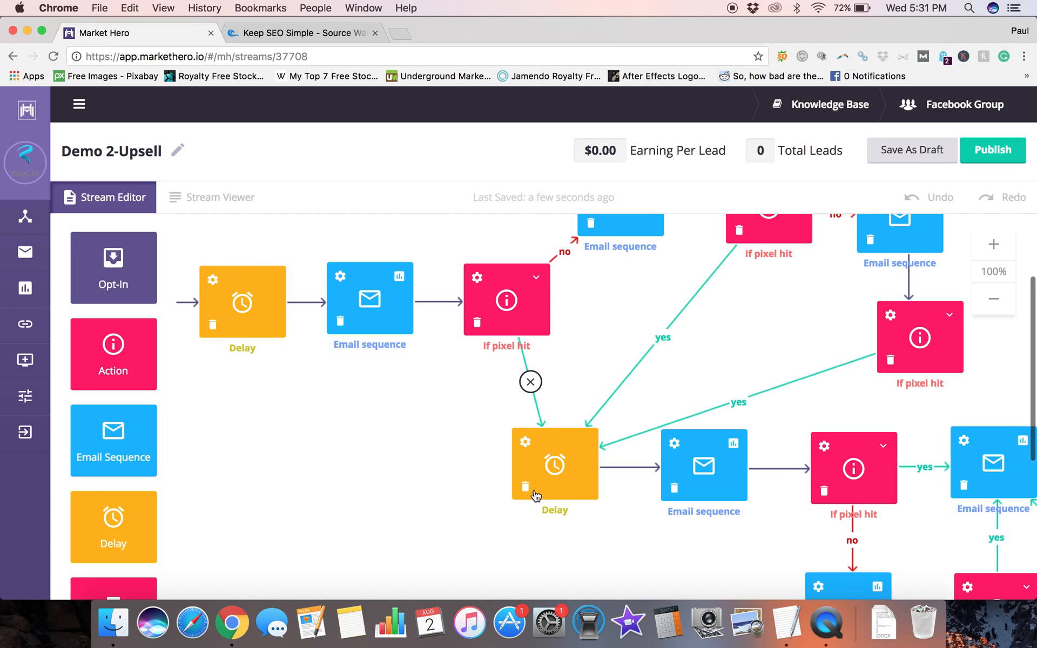
scroll(539, 491, "right", 6)
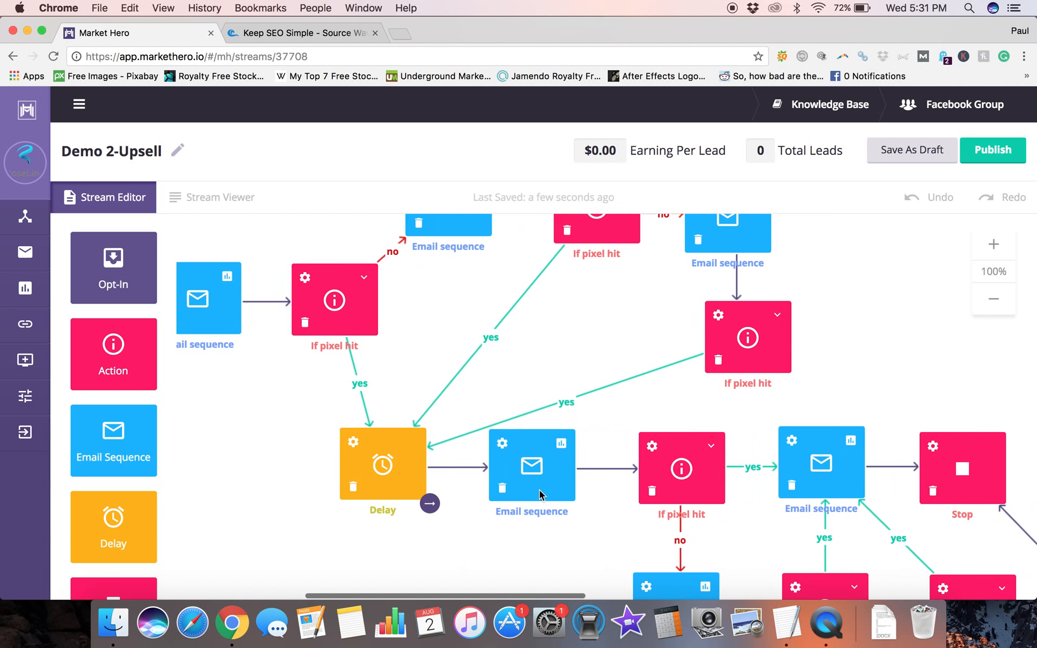
scroll(703, 490, "down", 3)
scroll(703, 490, "up", 6)
scroll(702, 490, "up", 1)
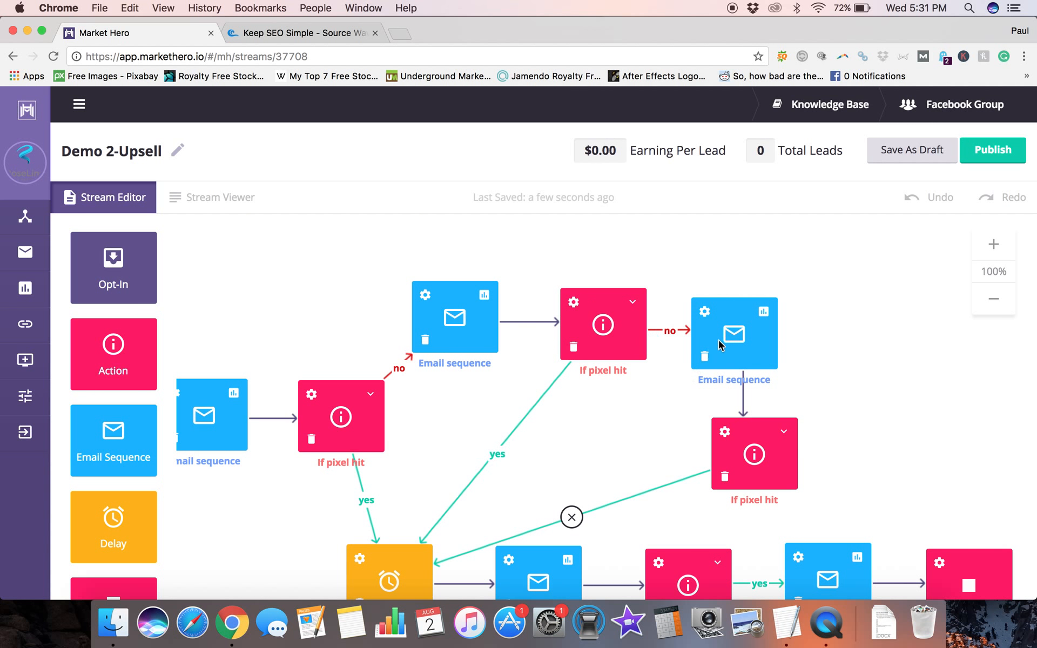
scroll(568, 441, "down", 5)
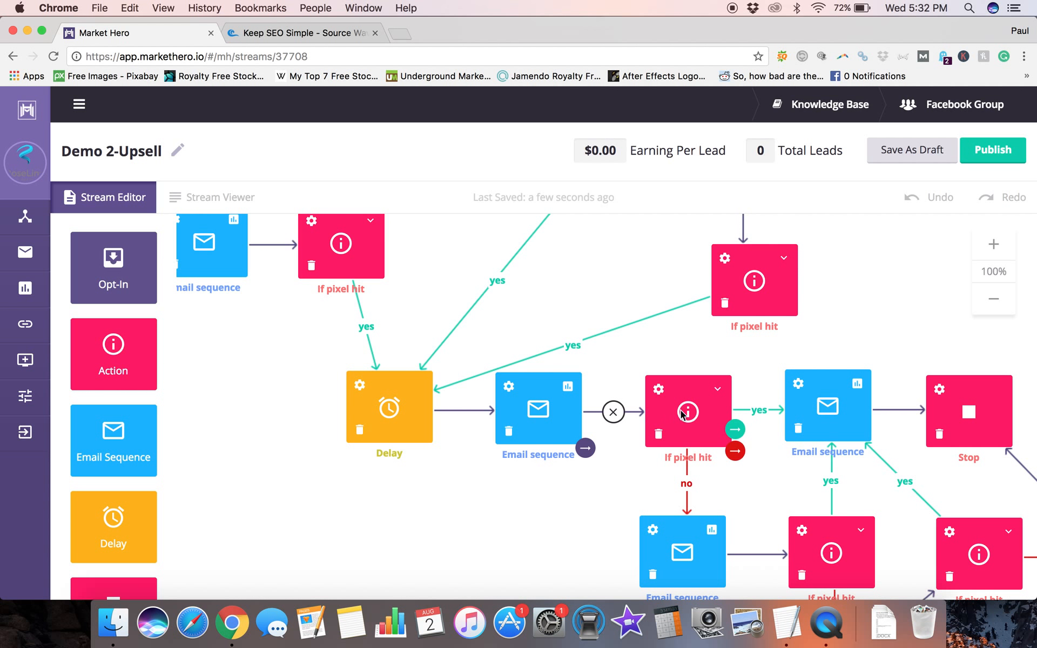
scroll(689, 411, "right", 3)
scroll(689, 411, "down", 5)
scroll(689, 411, "right", 4)
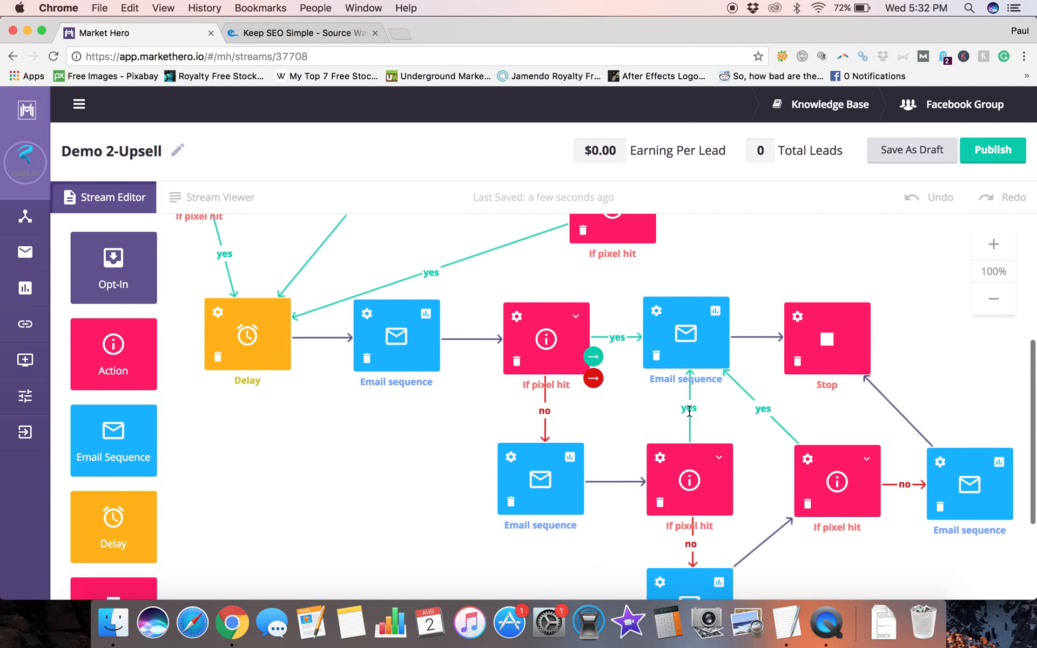